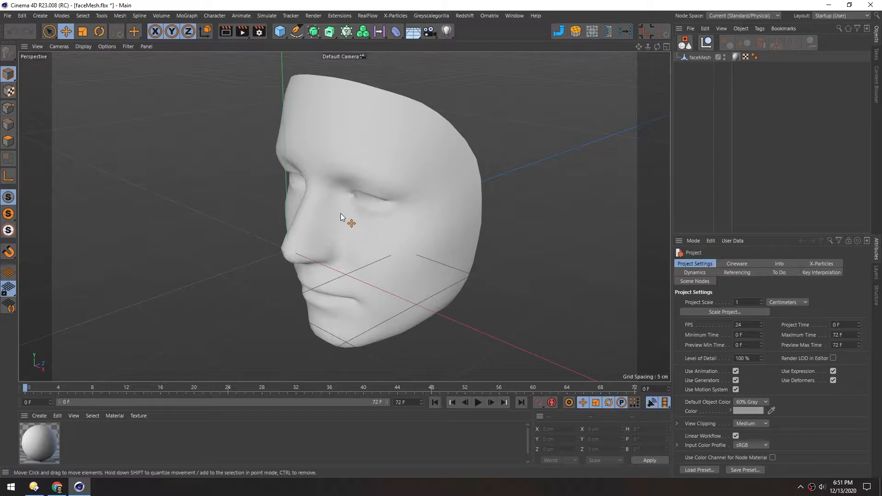
# - Hide the workplane grid and the world axis in the viewport so only the face mesh shows
pyautogui.keyDown('alt'); pyautogui.moveTo(341, 176); pyautogui.dragTo(355, 173); pyautogui.keyUp('alt')
pyautogui.keyDown('alt'); pyautogui.moveTo(355, 173); pyautogui.dragTo(331, 192, button='right'); pyautogui.keyUp('alt')
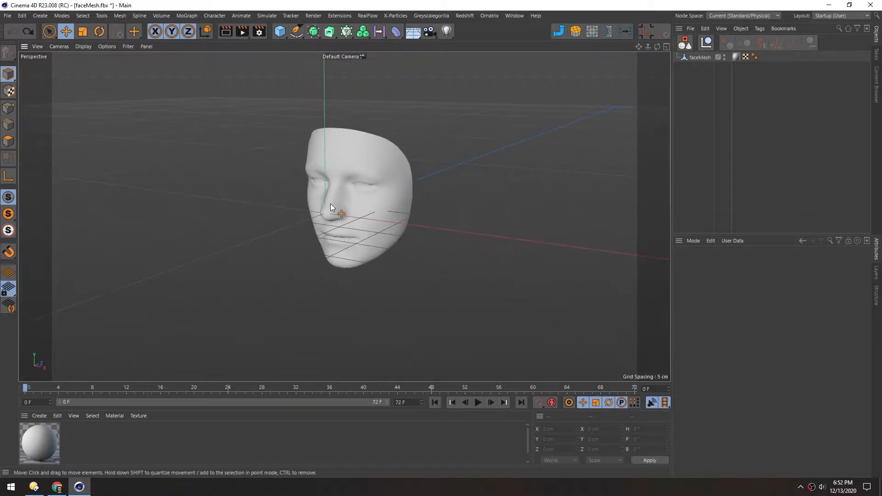
pyautogui.keyDown('alt'); pyautogui.moveTo(330, 219); pyautogui.dragTo(358, 227, button='middle'); pyautogui.keyUp('alt')
pyautogui.keyDown('alt'); pyautogui.moveTo(358, 227); pyautogui.dragTo(359, 205); pyautogui.keyUp('alt')
pyautogui.click(128, 46)
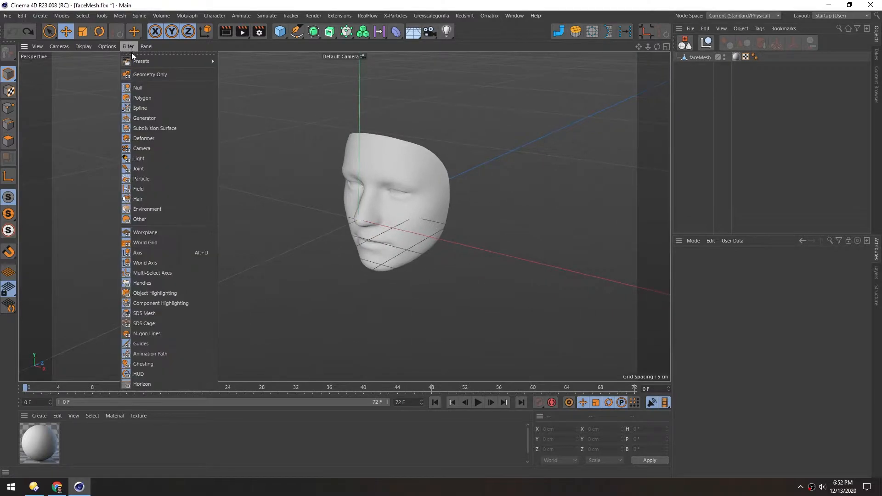
pyautogui.click(136, 225)
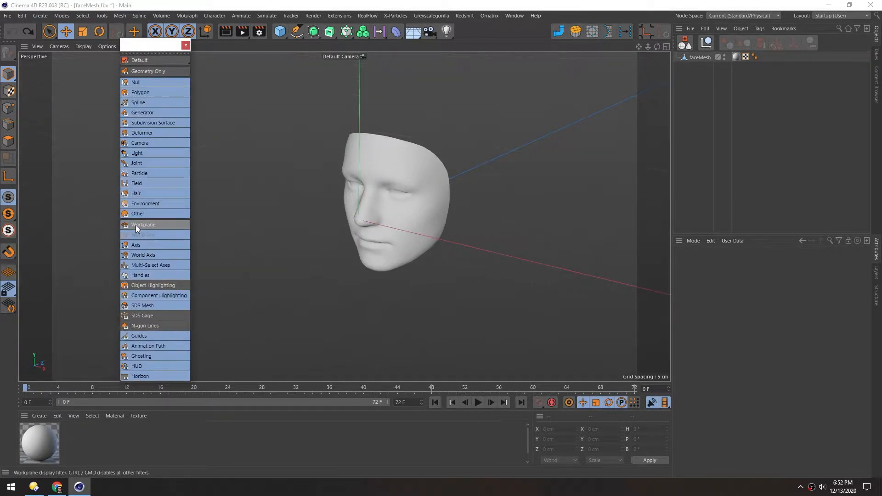
pyautogui.click(139, 255)
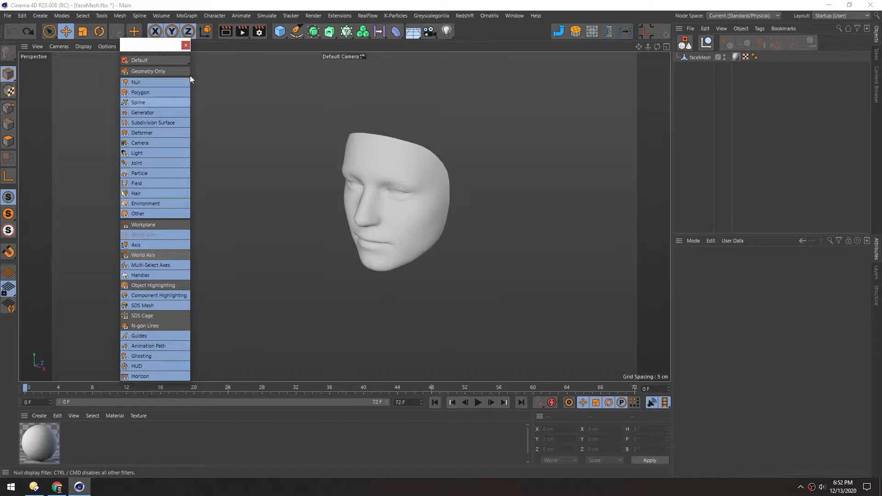
pyautogui.click(186, 47)
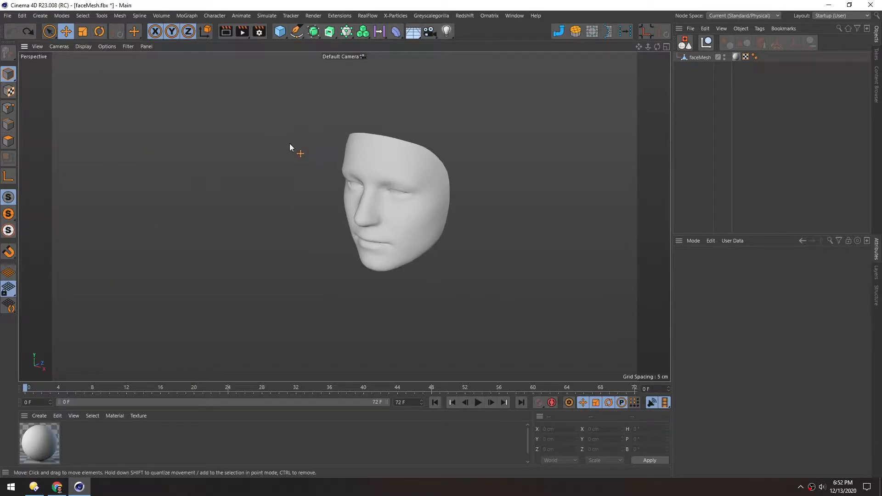
# - Add a cylinder primitive and scale it down uniformly to about 2.3 cm wide and 4.6 cm tall
pyautogui.click(280, 32)
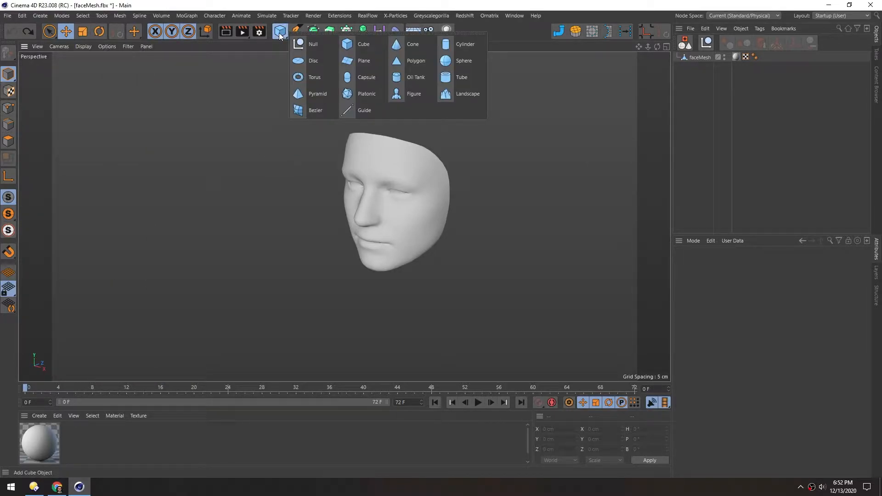
pyautogui.click(461, 45)
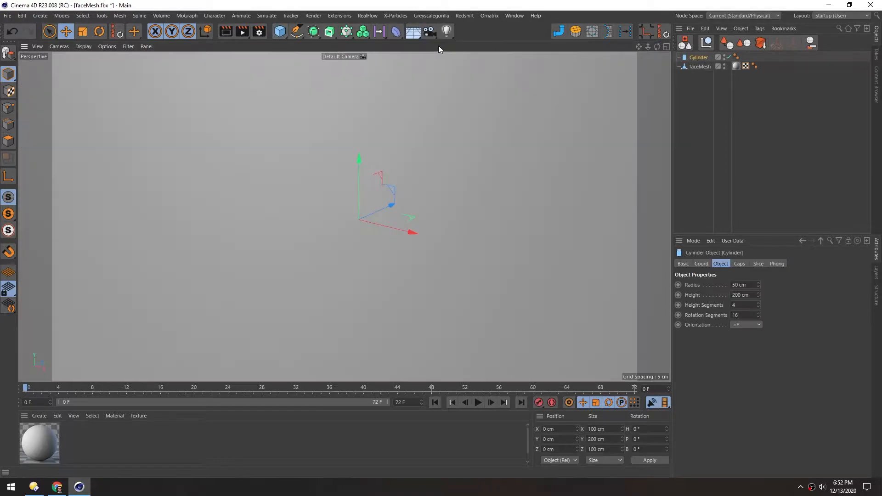
pyautogui.press('t')
pyautogui.moveTo(559, 195); pyautogui.dragTo(238, 257)
pyautogui.scroll(5, 367, 220)
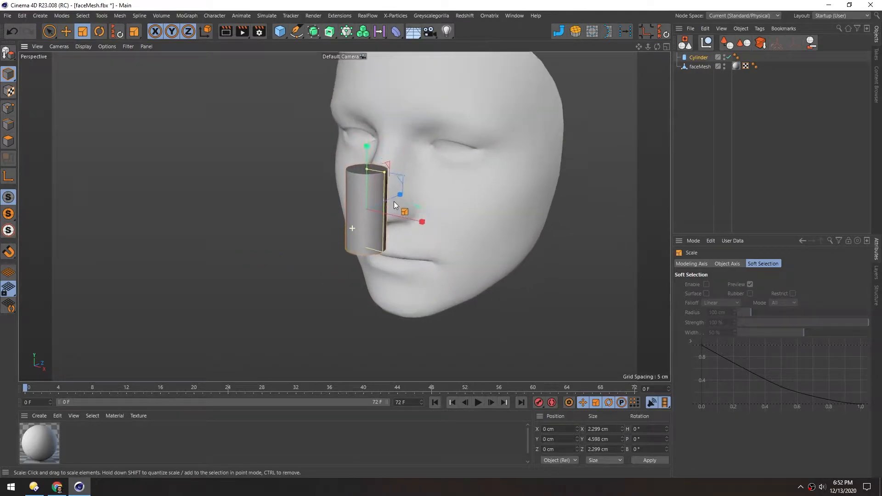
pyautogui.scroll(2, 368, 192)
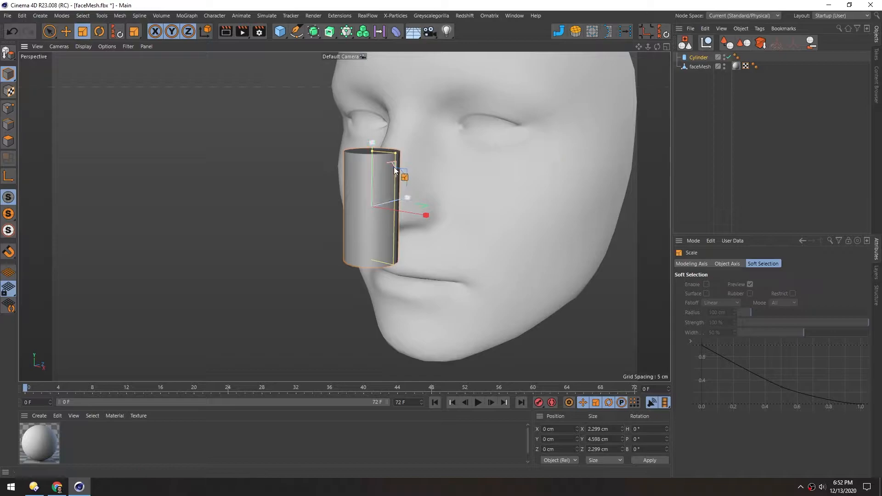
# - Move the cylinder down about 2.9 cm to just below the nose and narrow it to about 1.1 cm in diameter
pyautogui.press('e')
pyautogui.moveTo(370, 142); pyautogui.dragTo(371, 211)
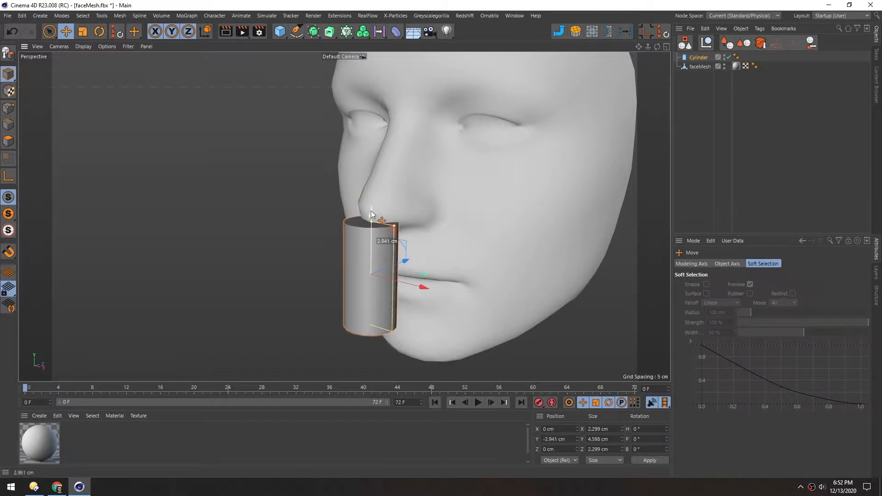
pyautogui.scroll(6, 381, 227)
pyautogui.moveTo(434, 175); pyautogui.dragTo(415, 174)
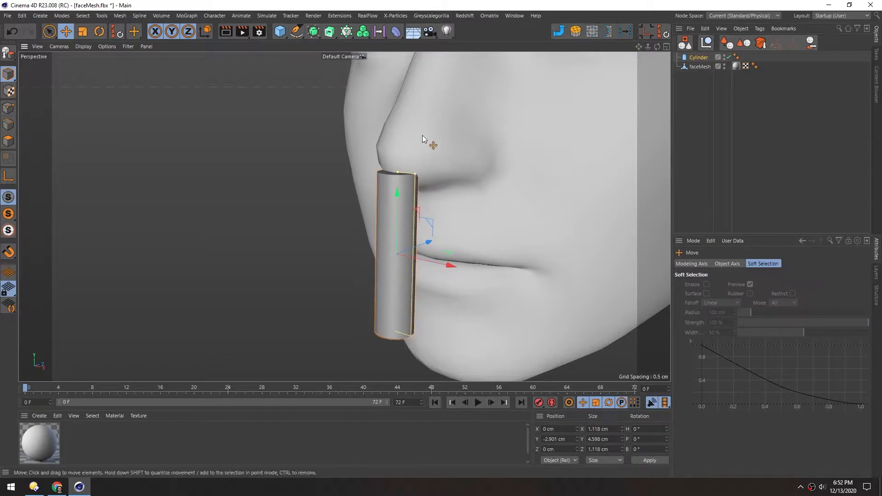
# - Switch the viewport to shaded display with wireframe lines
pyautogui.press('n')
pyautogui.press('b')
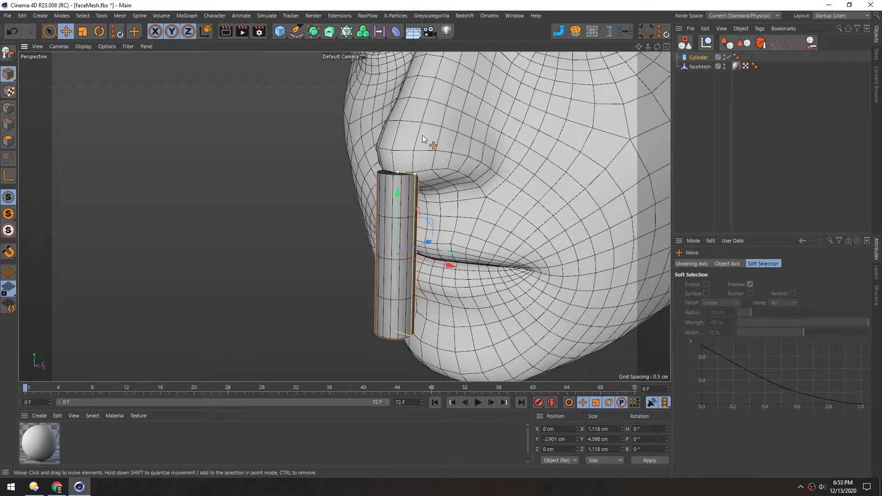
pyautogui.keyDown('alt'); pyautogui.moveTo(402, 131); pyautogui.dragTo(387, 161); pyautogui.keyUp('alt')
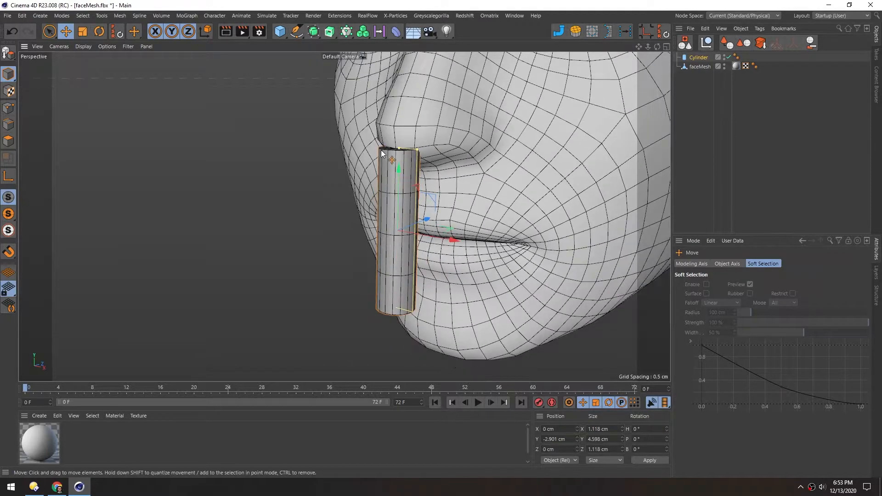
# - Add a Taper deformer as a child of the cylinder and set its strength to 100%
pyautogui.click(395, 34)
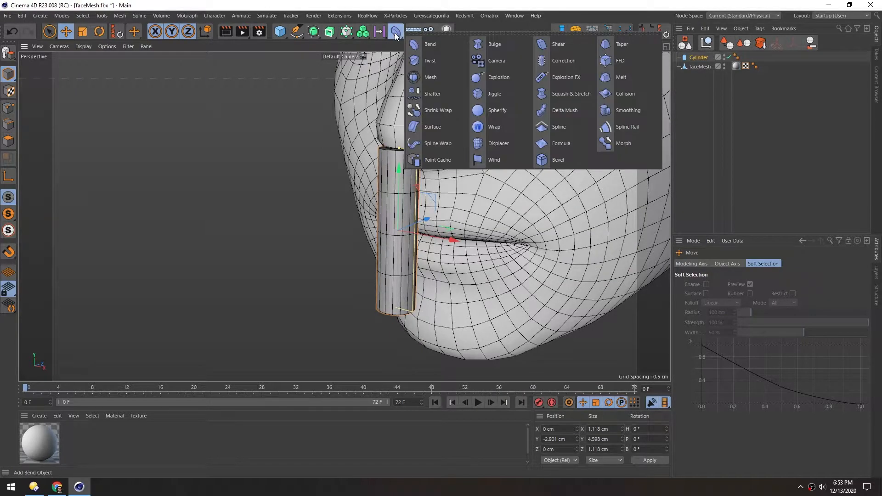
pyautogui.keyDown('shift'); pyautogui.click(603, 46); pyautogui.keyUp('shift')
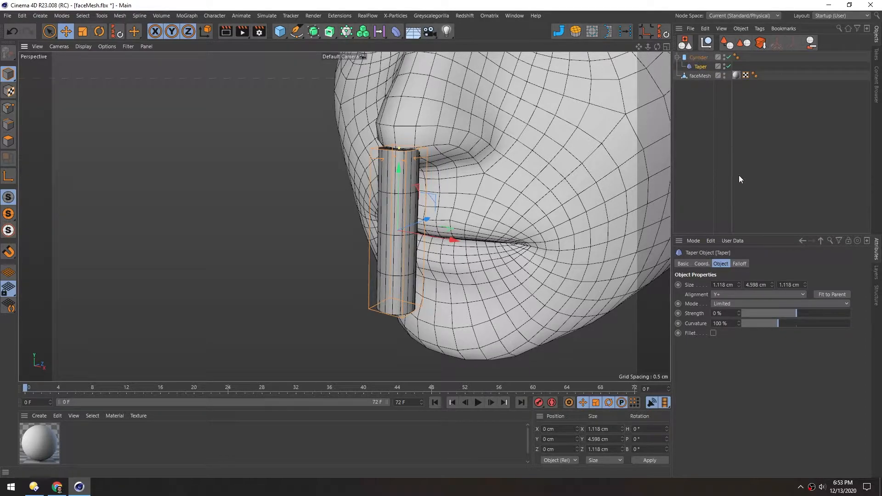
pyautogui.moveTo(796, 313); pyautogui.dragTo(851, 310)
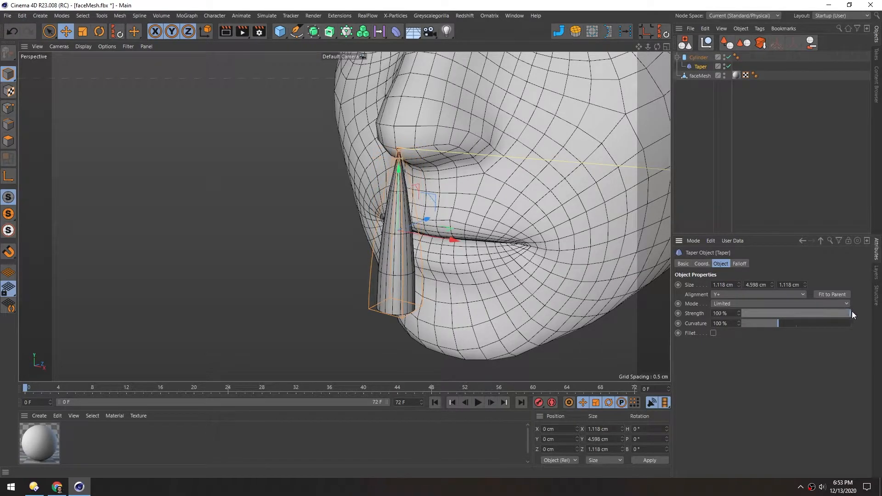
# - Rotate the Taper deformer to a bank of -180° so the cylinder narrows toward its lower end
pyautogui.keyDown('alt'); pyautogui.moveTo(379, 239); pyautogui.dragTo(407, 241); pyautogui.keyUp('alt')
pyautogui.press('r')
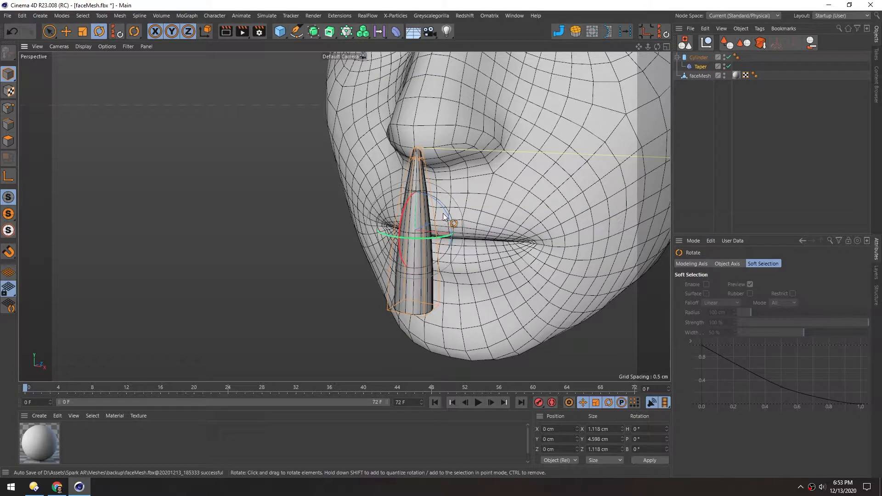
pyautogui.moveTo(449, 221); pyautogui.dragTo(344, 277)
pyautogui.moveTo(387, 213)
pyautogui.keyDown('alt'); pyautogui.mouseDown()
pyautogui.moveTo(375, 194)
pyautogui.moveTo(319, 194)
pyautogui.moveTo(393, 212)
pyautogui.mouseUp(); pyautogui.keyUp('alt')
pyautogui.keyDown('alt'); pyautogui.moveTo(410, 228); pyautogui.dragTo(412, 211, button='middle'); pyautogui.keyUp('alt')
pyautogui.keyDown('alt'); pyautogui.moveTo(412, 210); pyautogui.dragTo(428, 189); pyautogui.keyUp('alt')
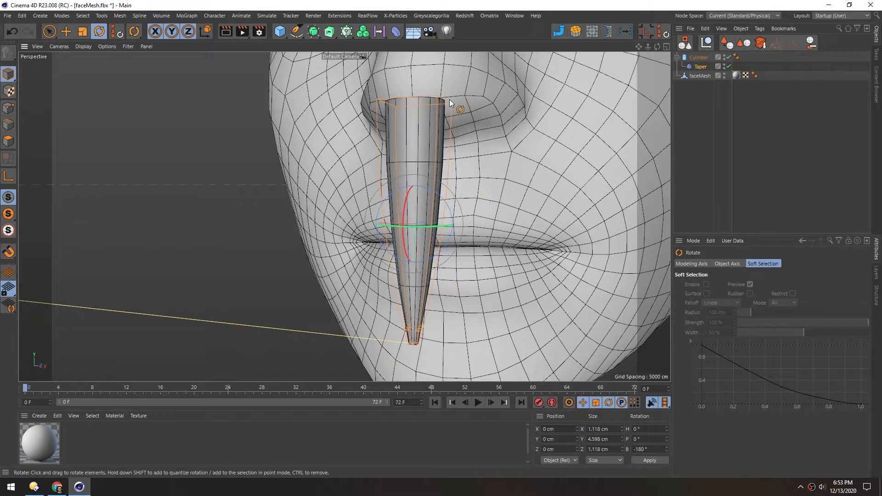
# - Set the Taper deformer's curvature to 0% with a strength of 84% for straight sides and a blunt tip
pyautogui.click(689, 67)
pyautogui.moveTo(774, 324); pyautogui.dragTo(741, 324)
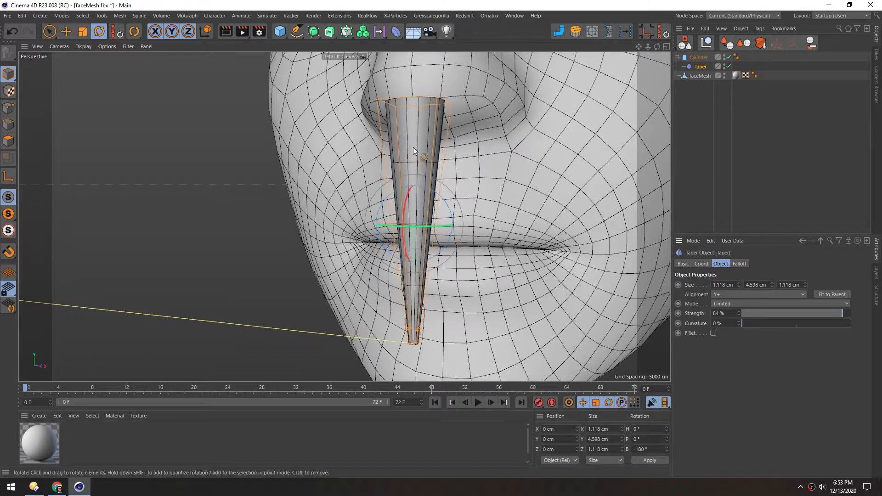
pyautogui.scroll(-4, 398, 172)
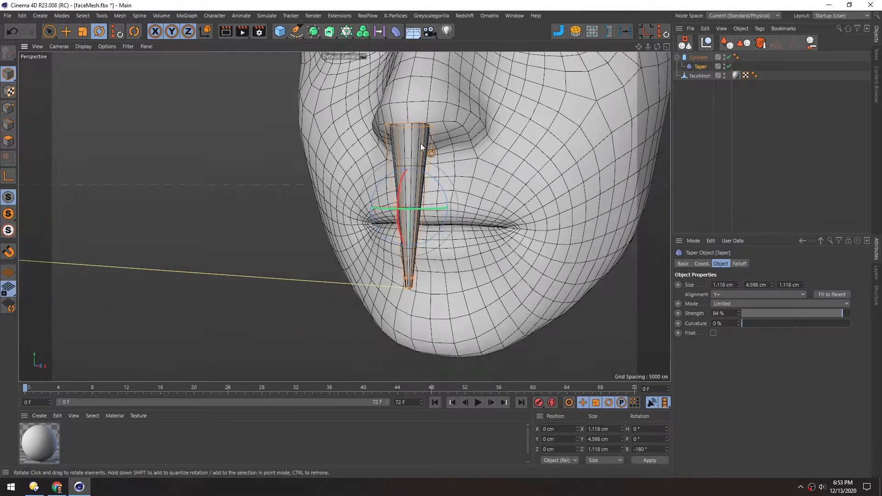
pyautogui.scroll(3, 416, 146)
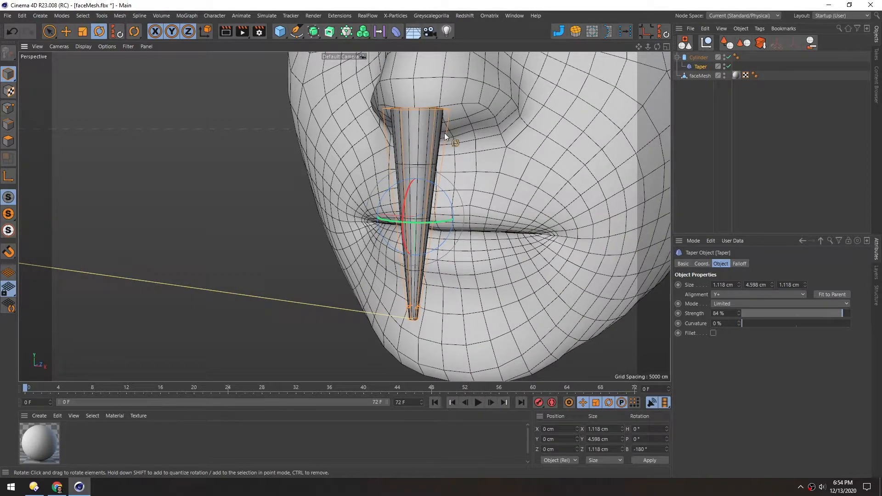
# - Set the cylinder to 9 height segments and 10 rotation segments
pyautogui.click(685, 58)
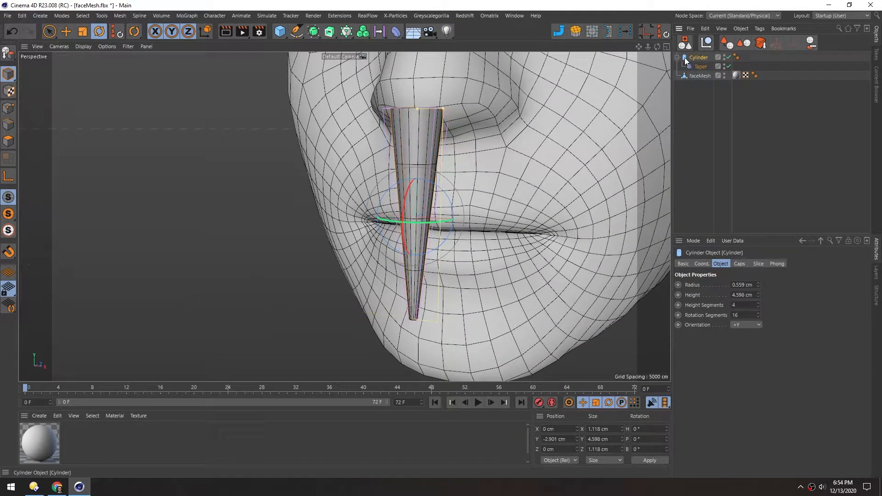
pyautogui.click(744, 307)
pyautogui.scroll(5, 744, 307)
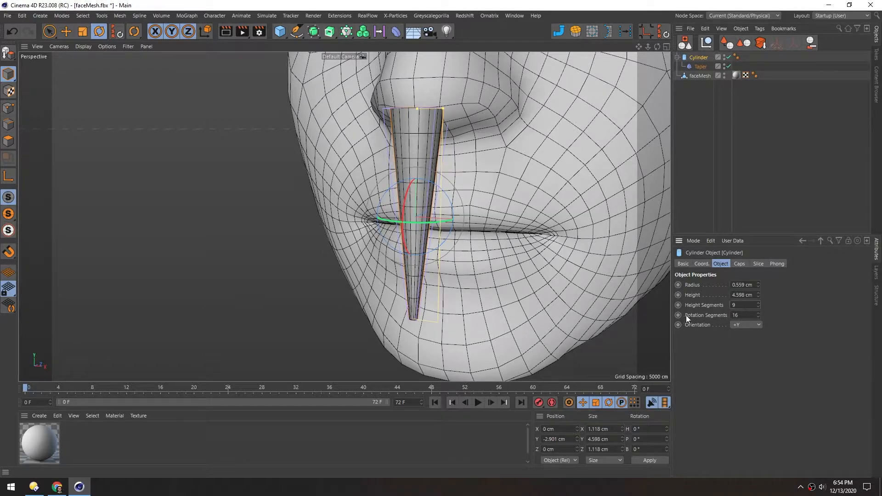
pyautogui.click(745, 315)
pyautogui.scroll(-4, 747, 316)
pyautogui.scroll(-2, 746, 315)
pyautogui.scroll(-2, 746, 315)
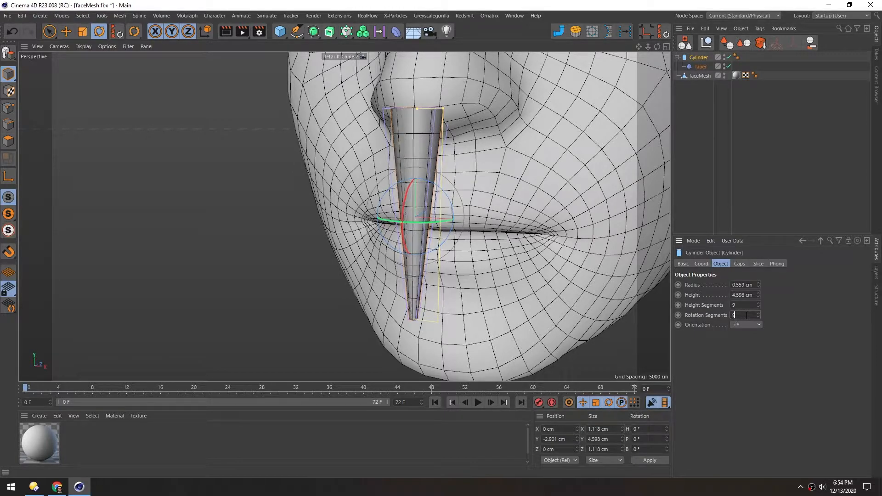
pyautogui.scroll(2, 746, 316)
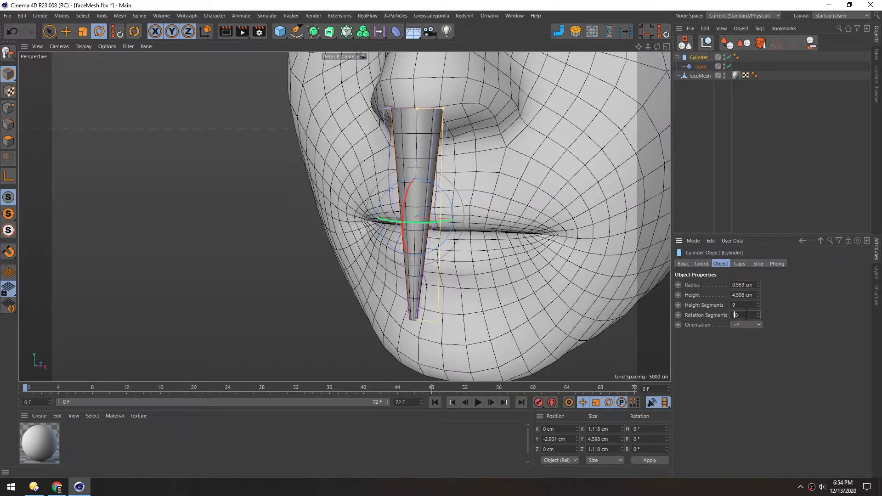
# - Reduce the cylinder's radius to 0.339 cm and merge it with its Taper deformer into one polygon object, deleting the originals
pyautogui.keyDown('alt'); pyautogui.moveTo(411, 182); pyautogui.dragTo(382, 178); pyautogui.keyUp('alt')
pyautogui.scroll(-3, 432, 150)
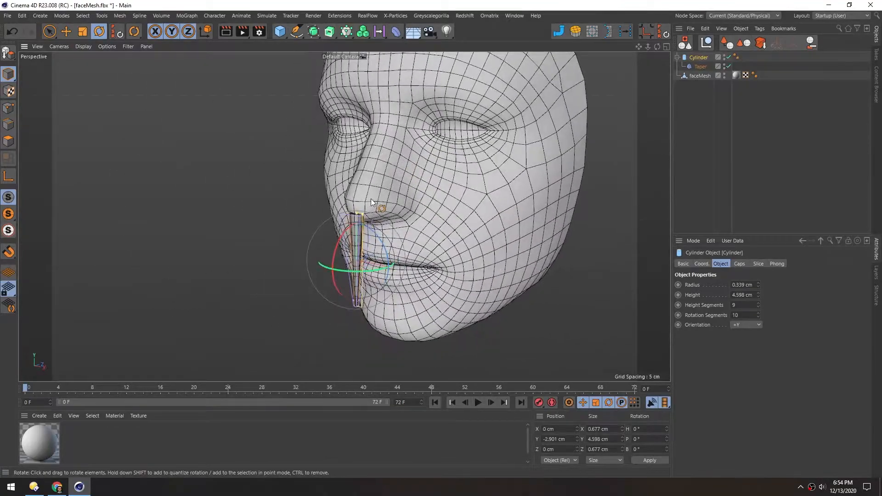
pyautogui.scroll(4, 383, 178)
pyautogui.keyDown('alt'); pyautogui.moveTo(383, 177); pyautogui.dragTo(419, 155, button='middle'); pyautogui.keyUp('alt')
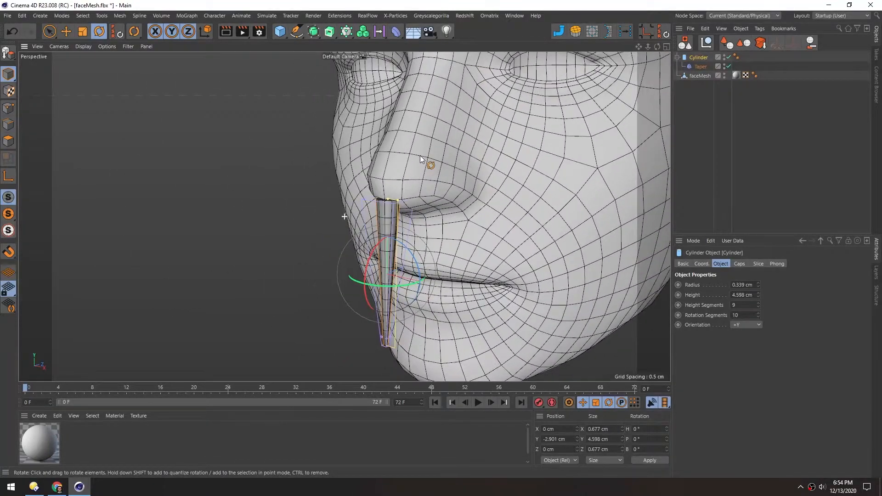
pyautogui.keyDown('ctrl'); pyautogui.click(691, 65); pyautogui.keyUp('ctrl')
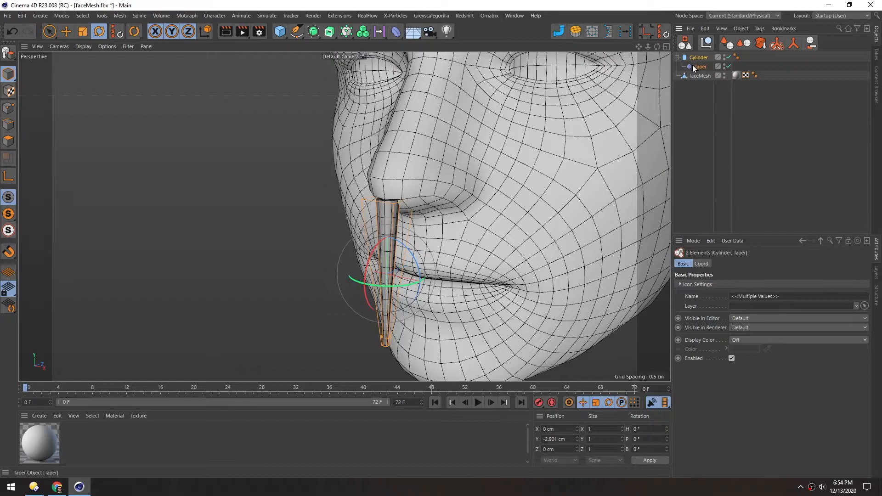
pyautogui.click(791, 40)
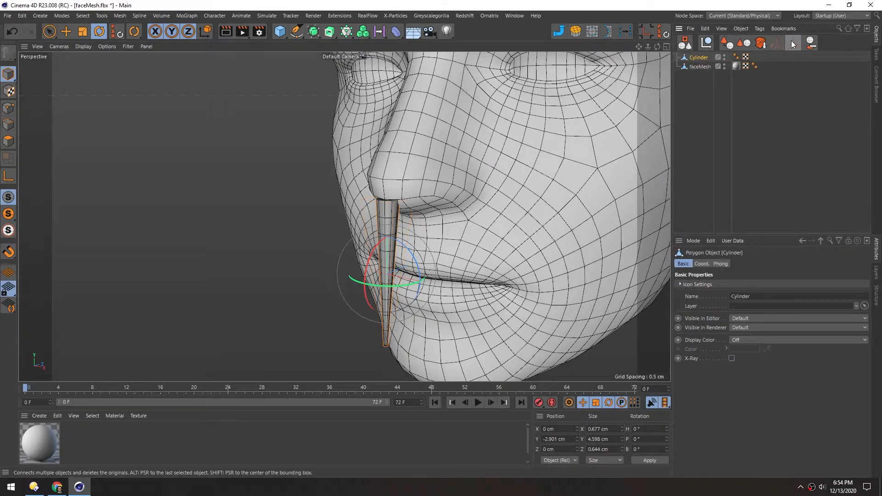
# - In edge mode, select the edge loop around the middle of the tapered cylinder and scale it to about 0.48 cm wide
pyautogui.keyDown('alt'); pyautogui.moveTo(329, 235); pyautogui.dragTo(379, 140, button='middle'); pyautogui.keyUp('alt')
pyautogui.scroll(3, 426, 158)
pyautogui.click(11, 123)
pyautogui.keyDown('alt'); pyautogui.moveTo(402, 135); pyautogui.dragTo(393, 136); pyautogui.keyUp('alt')
pyautogui.press('e')
pyautogui.doubleClick(389, 143)
pyautogui.press('t')
pyautogui.doubleClick(379, 200)
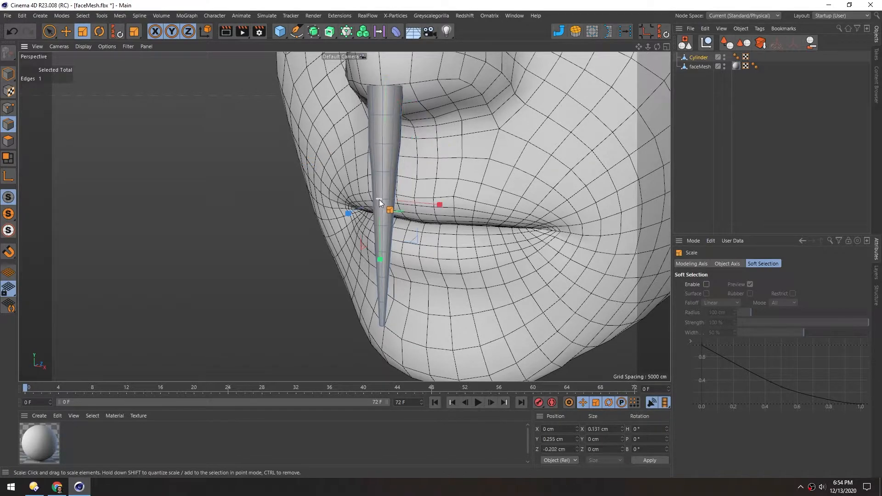
pyautogui.scroll(4, 390, 192)
pyautogui.moveTo(293, 195); pyautogui.dragTo(334, 186)
# - Select an edge loop on the lower half of the tapered cylinder and scale it to about 0.33 cm wide
pyautogui.keyDown('alt'); pyautogui.moveTo(374, 197); pyautogui.dragTo(396, 130); pyautogui.keyUp('alt')
pyautogui.keyDown('alt'); pyautogui.moveTo(404, 216); pyautogui.dragTo(389, 125, button='middle'); pyautogui.keyUp('alt')
pyautogui.keyDown('alt'); pyautogui.moveTo(388, 125); pyautogui.dragTo(390, 151); pyautogui.keyUp('alt')
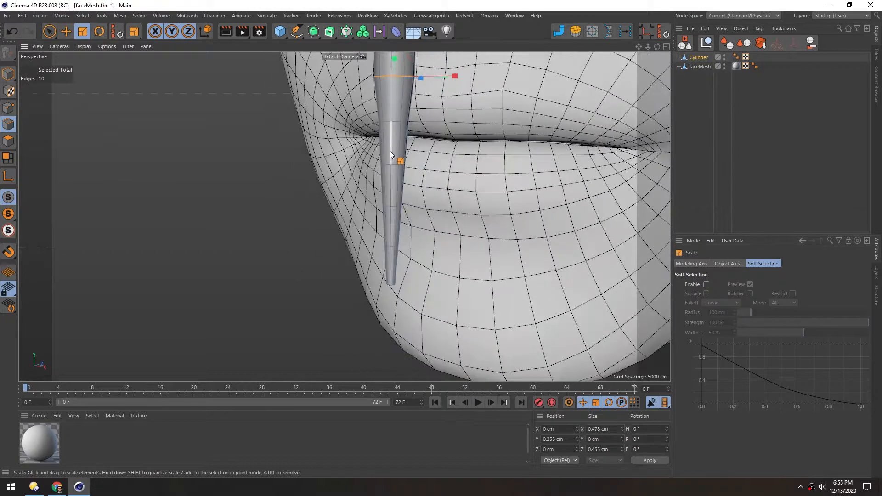
pyautogui.doubleClick(394, 166)
pyautogui.moveTo(299, 190); pyautogui.dragTo(327, 182)
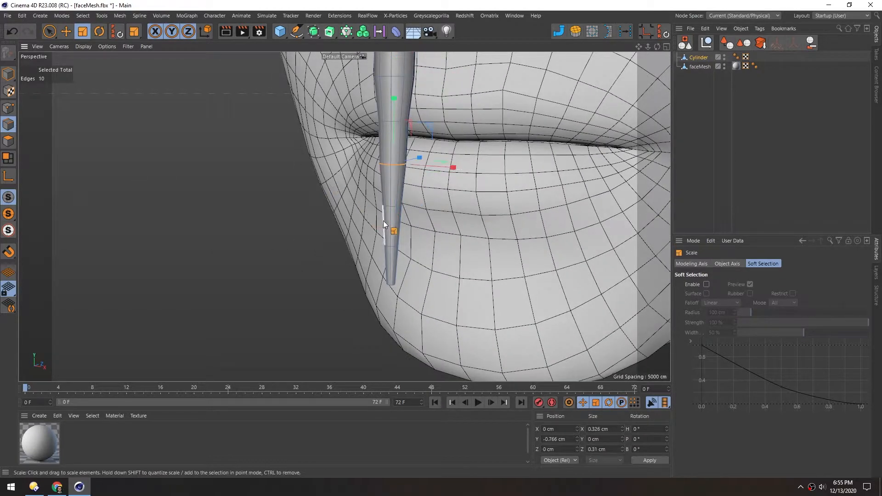
# - Select the edge loop just above the tapered cylinder's tip and scale it to about 0.21 cm wide
pyautogui.keyDown('alt'); pyautogui.moveTo(381, 219); pyautogui.dragTo(396, 196, button='middle'); pyautogui.keyUp('alt')
pyautogui.doubleClick(400, 206)
pyautogui.moveTo(241, 230); pyautogui.dragTo(244, 202)
# - Add a Displacer deformer as a child of the tapered cylinder
pyautogui.keyDown('alt'); pyautogui.moveTo(409, 120); pyautogui.dragTo(415, 192, button='middle'); pyautogui.keyUp('alt')
pyautogui.keyDown('alt'); pyautogui.moveTo(414, 192); pyautogui.dragTo(378, 187, button='right'); pyautogui.keyUp('alt')
pyautogui.keyDown('alt'); pyautogui.moveTo(409, 127); pyautogui.dragTo(410, 139, button='middle'); pyautogui.keyUp('alt')
pyautogui.keyDown('alt'); pyautogui.moveTo(410, 139); pyautogui.dragTo(445, 136); pyautogui.keyUp('alt')
pyautogui.keyDown('alt'); pyautogui.moveTo(411, 132); pyautogui.dragTo(416, 123, button='right'); pyautogui.keyUp('alt')
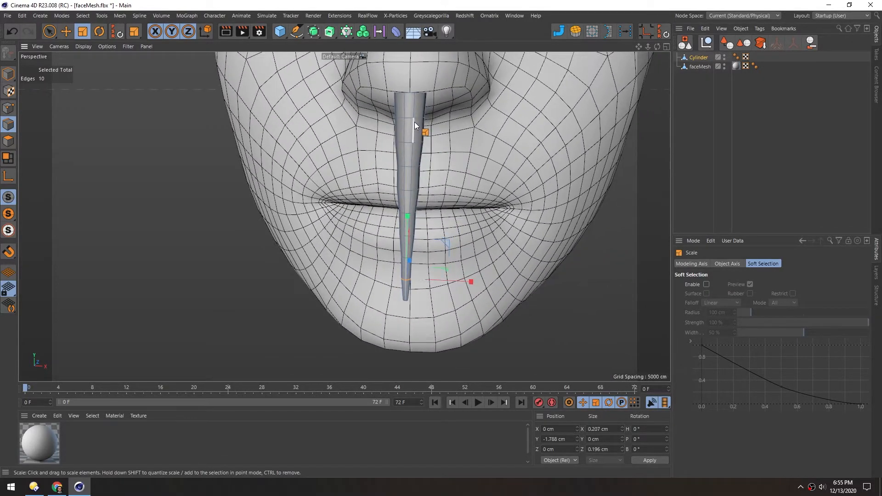
pyautogui.click(395, 32)
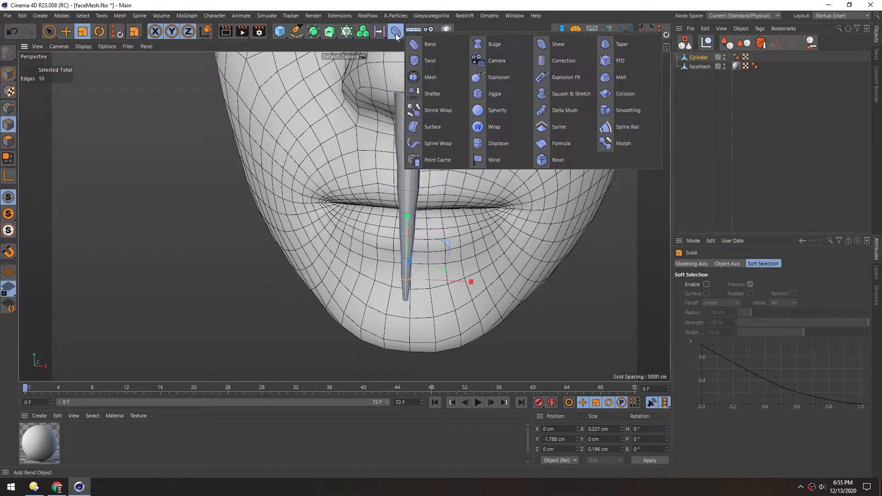
pyautogui.keyDown('shift'); pyautogui.click(478, 143); pyautogui.keyUp('shift')
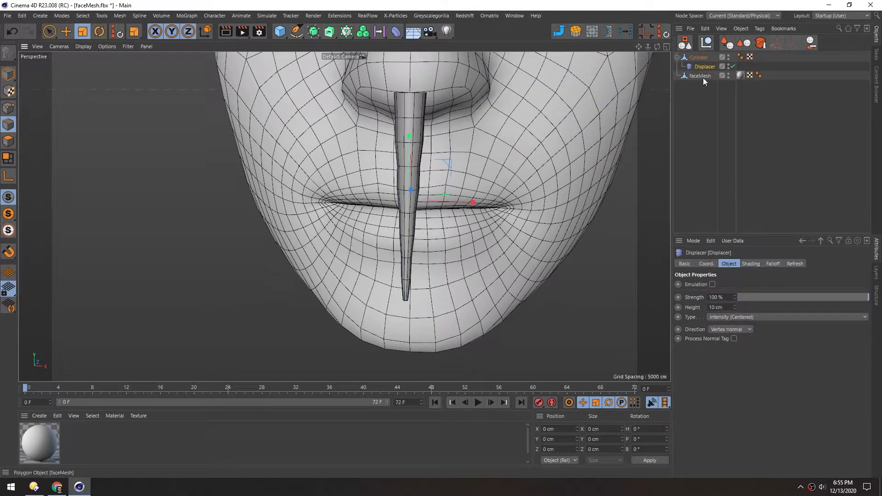
# - Assign a Noise shader to the Displacer's custom shading channel
pyautogui.click(750, 263)
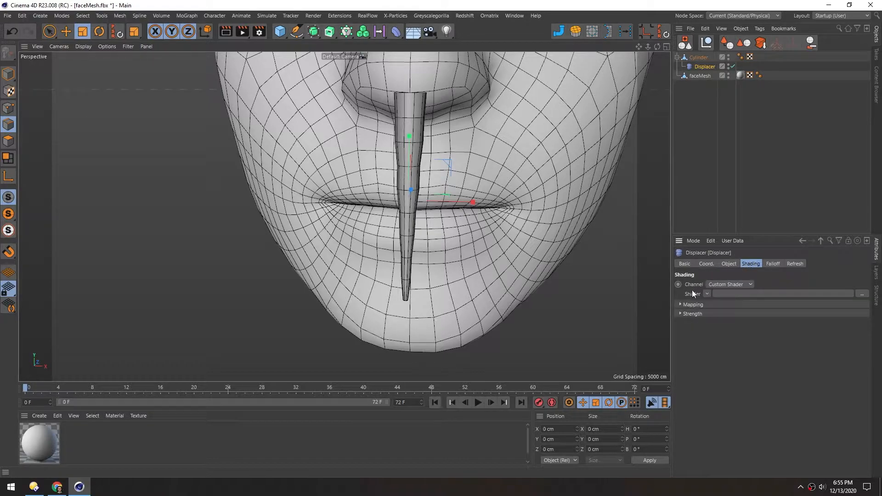
pyautogui.click(706, 295)
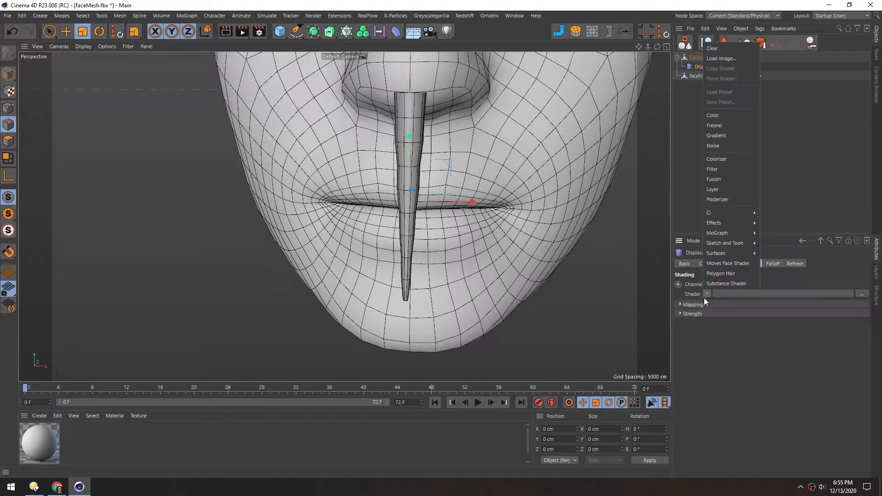
pyautogui.click(710, 146)
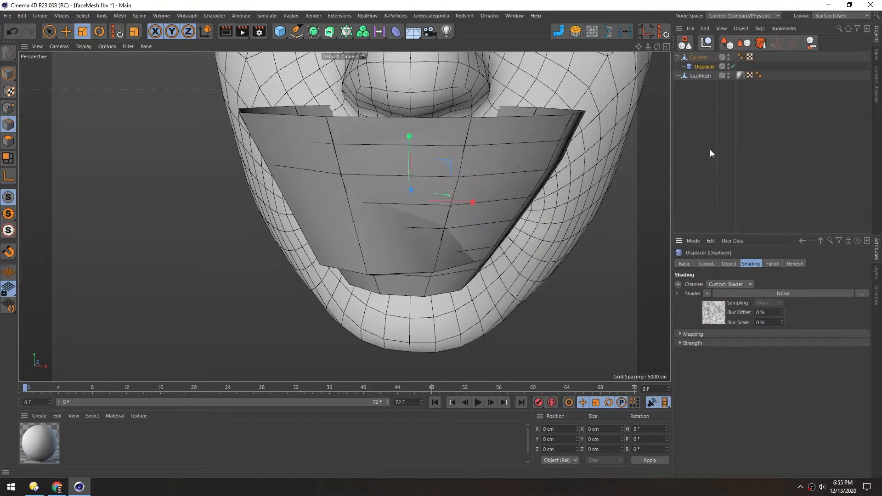
# - Reduce the Displacer's height to 0.2 cm so the cylinder is only slightly deformed
pyautogui.click(729, 265)
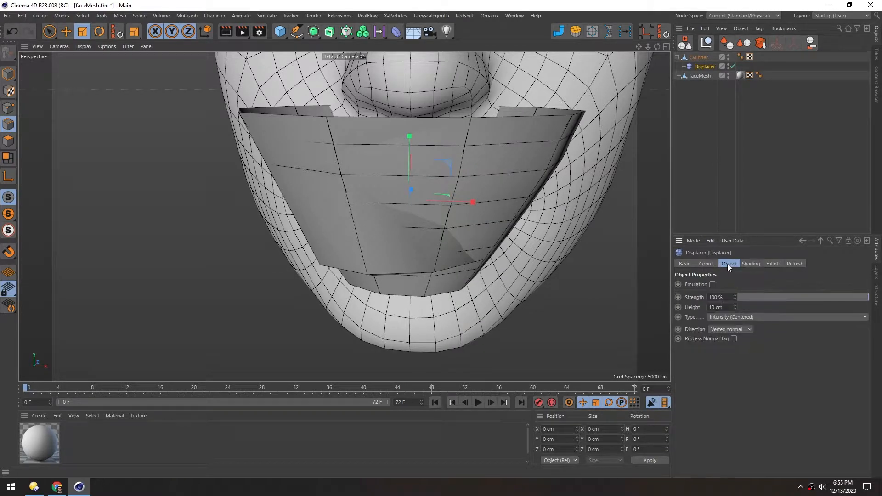
pyautogui.moveTo(735, 306); pyautogui.dragTo(735, 345)
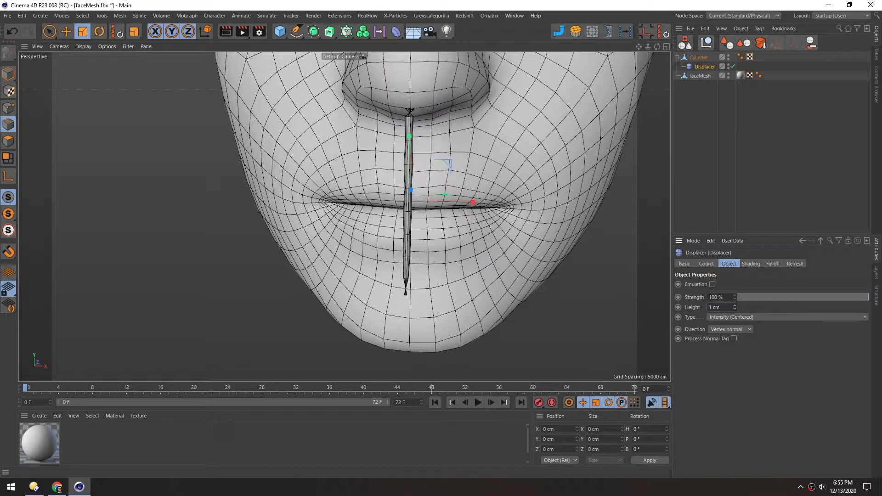
pyautogui.click(734, 304)
pyautogui.click(734, 305)
pyautogui.moveTo(733, 305); pyautogui.dragTo(734, 305)
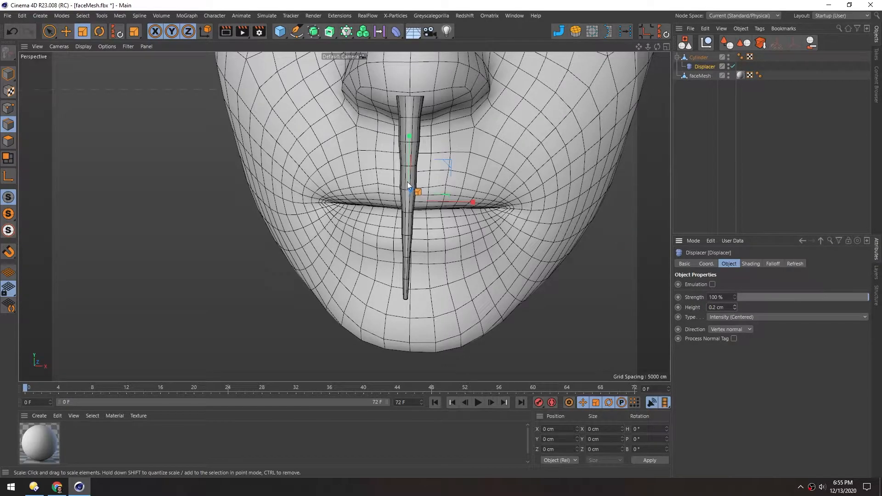
pyautogui.scroll(2, 407, 182)
pyautogui.moveTo(407, 174)
pyautogui.keyDown('alt'); pyautogui.mouseDown()
pyautogui.moveTo(364, 170)
pyautogui.moveTo(406, 172)
pyautogui.mouseUp(); pyautogui.keyUp('alt')
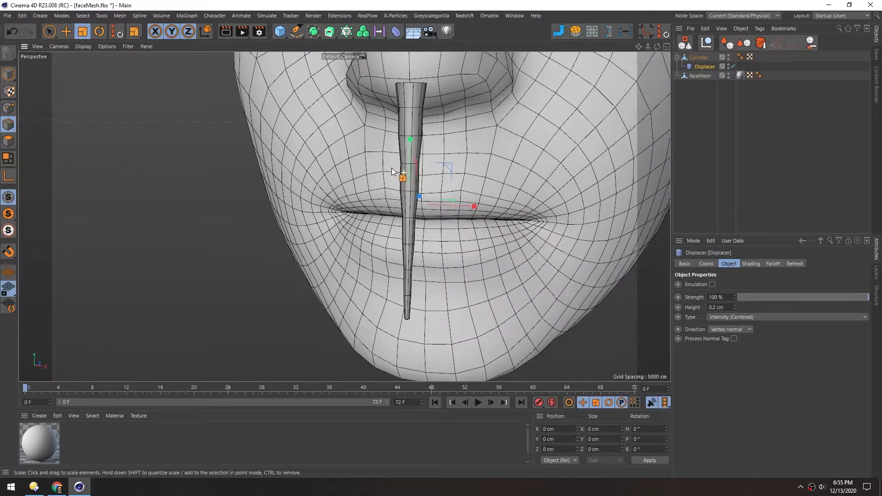
# - Try several noise types in the Displacer's Noise shader and set the noise to Zada
pyautogui.click(744, 263)
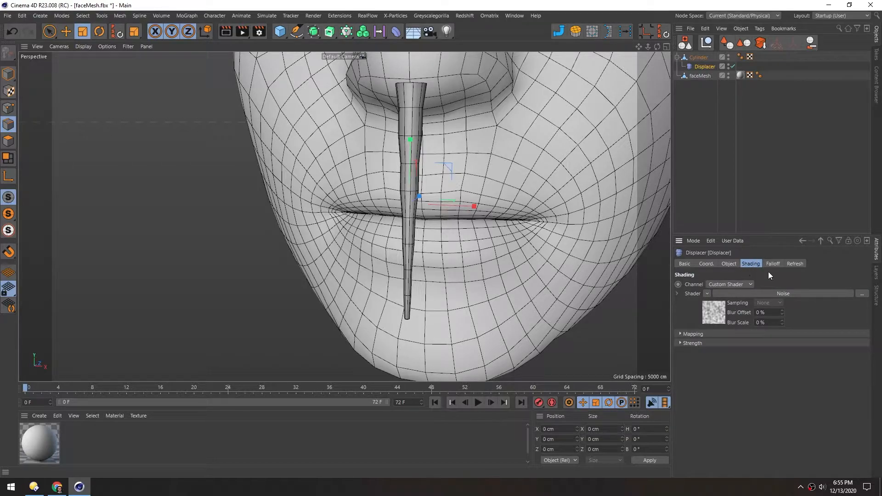
pyautogui.click(716, 315)
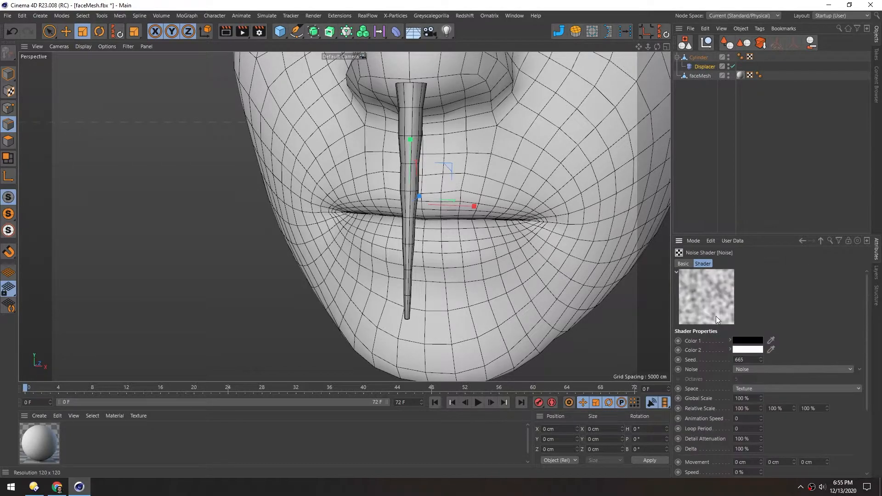
pyautogui.click(756, 368)
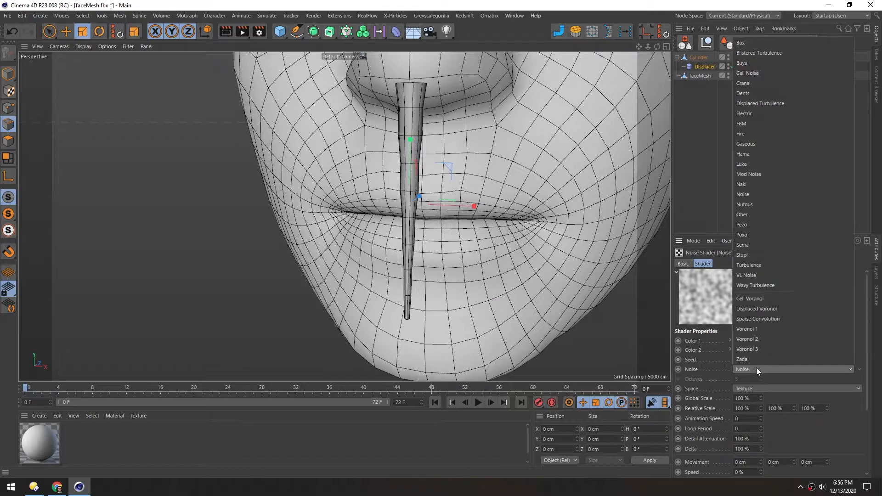
pyautogui.press('Escape')
pyautogui.press('Down')
pyautogui.press('Down')
pyautogui.press('Down')
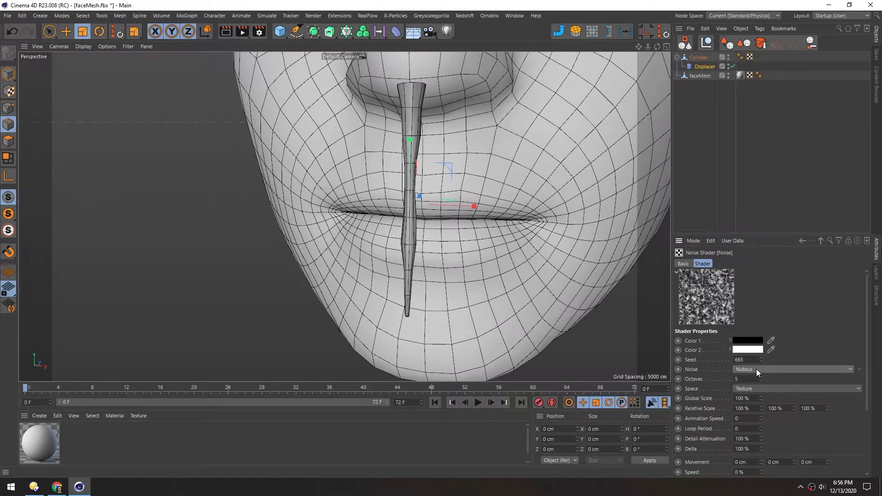
pyautogui.press('Down')
pyautogui.press('Down')
pyautogui.press('Down')
pyautogui.press('Down')
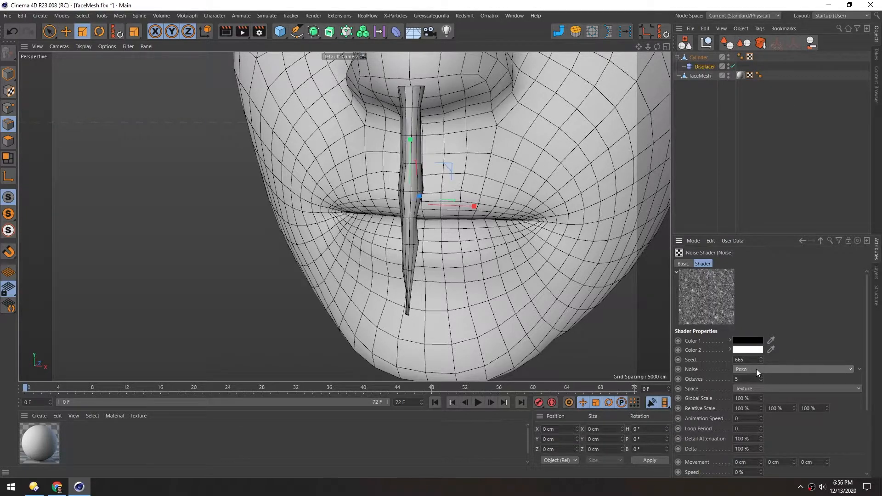
pyautogui.press('Down')
pyautogui.press('Down')
pyautogui.press('Down')
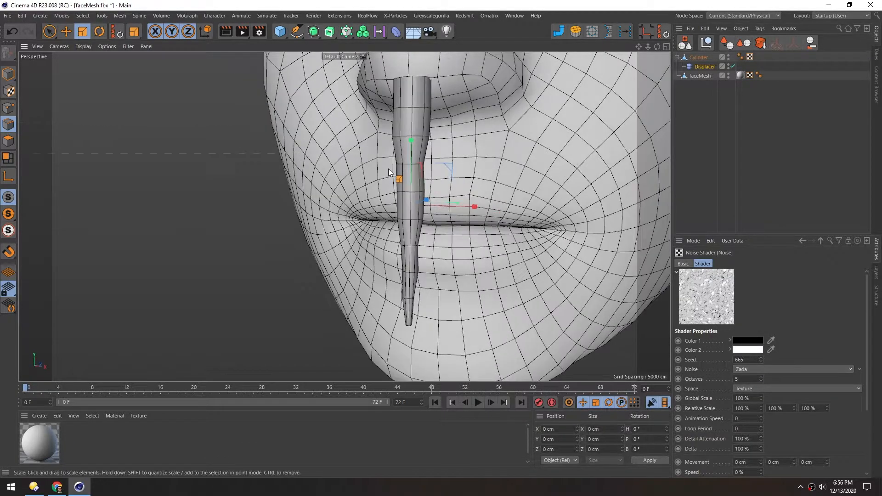
pyautogui.keyDown('alt'); pyautogui.moveTo(399, 175); pyautogui.dragTo(413, 151); pyautogui.keyUp('alt')
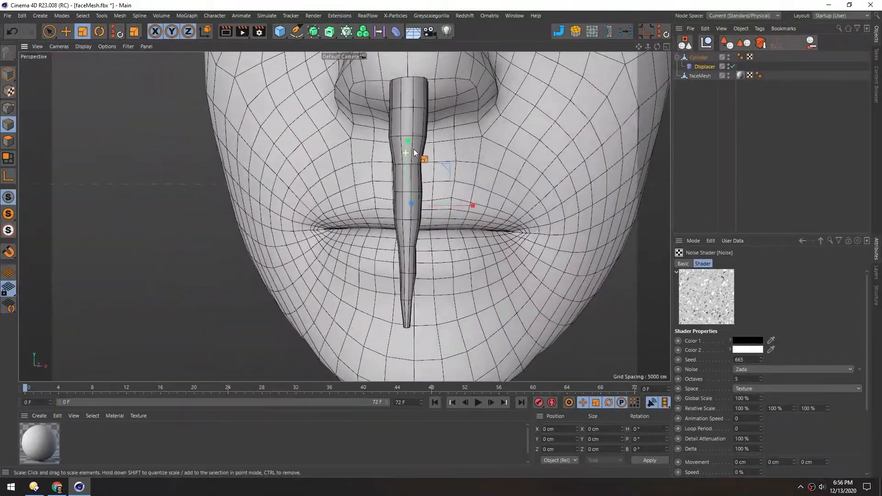
pyautogui.keyDown('alt'); pyautogui.moveTo(412, 186); pyautogui.dragTo(399, 133); pyautogui.keyUp('alt')
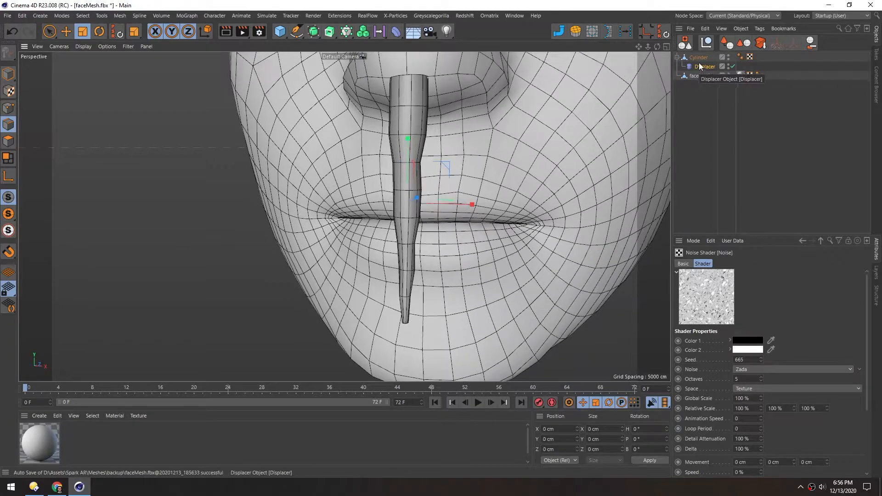
# - Merge the Cylinder and its Displacer into one polygon object with Connect Objects + Delete
pyautogui.keyDown('ctrl'); pyautogui.click(699, 57); pyautogui.keyUp('ctrl')
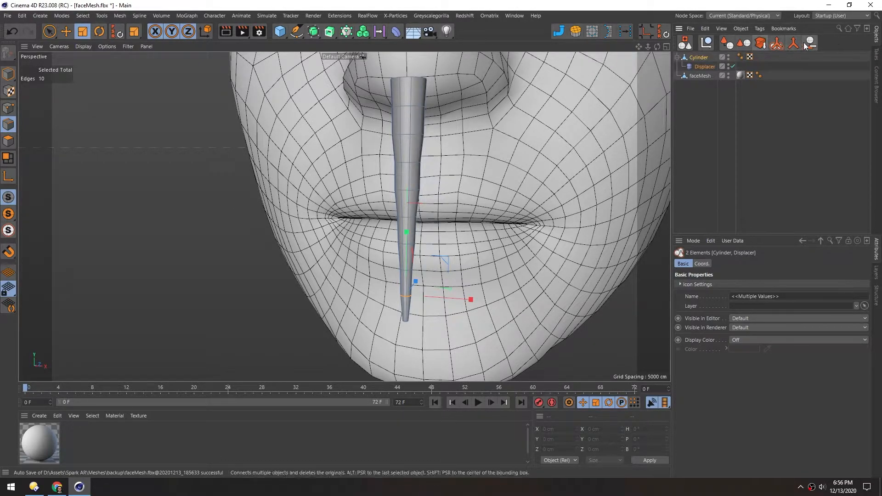
pyautogui.rightClick(690, 59)
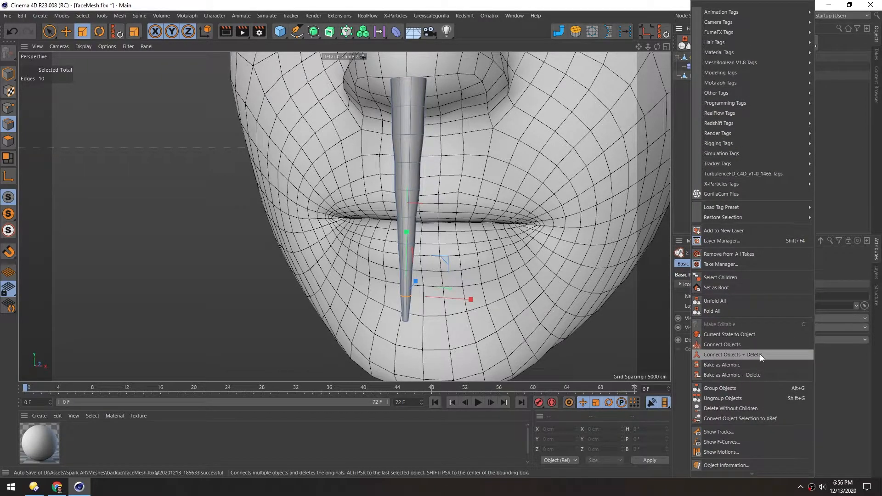
pyautogui.click(727, 355)
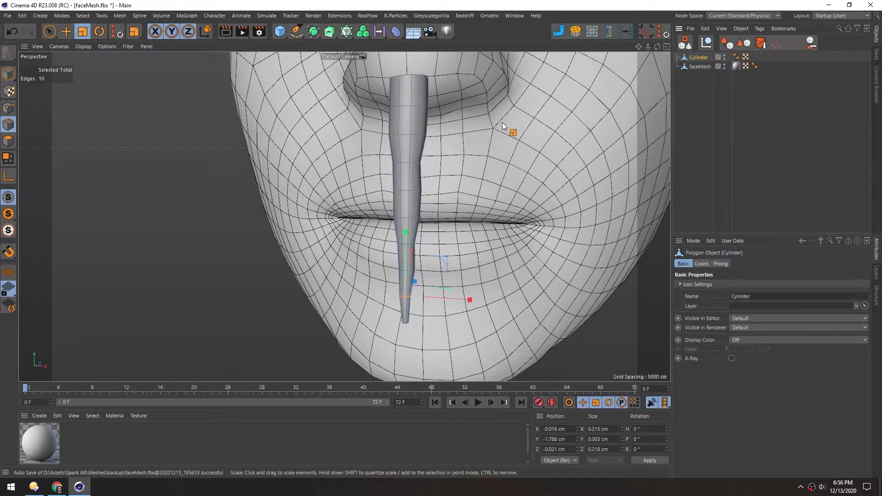
# - Select the edge loop at the merged cylinder's top rim and scale it down to about 0.62 cm wide
pyautogui.keyDown('alt'); pyautogui.moveTo(379, 107); pyautogui.dragTo(398, 134, button='middle'); pyautogui.keyUp('alt')
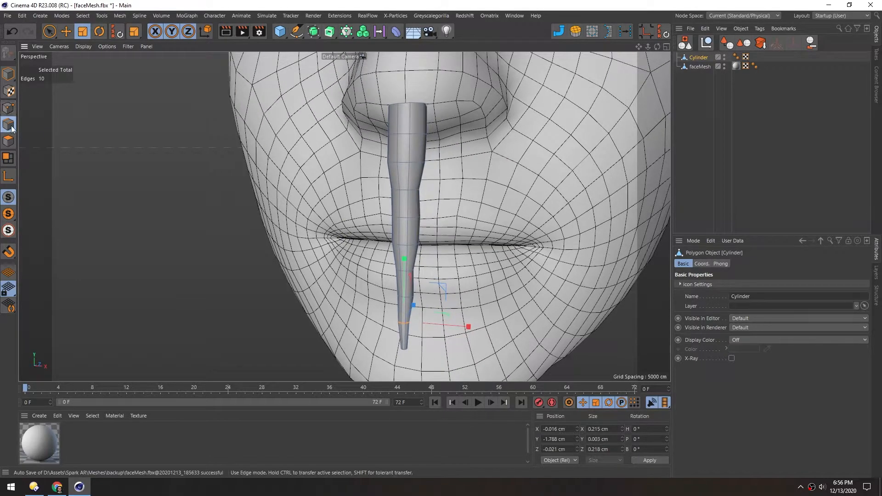
pyautogui.press('e')
pyautogui.scroll(6, 387, 142)
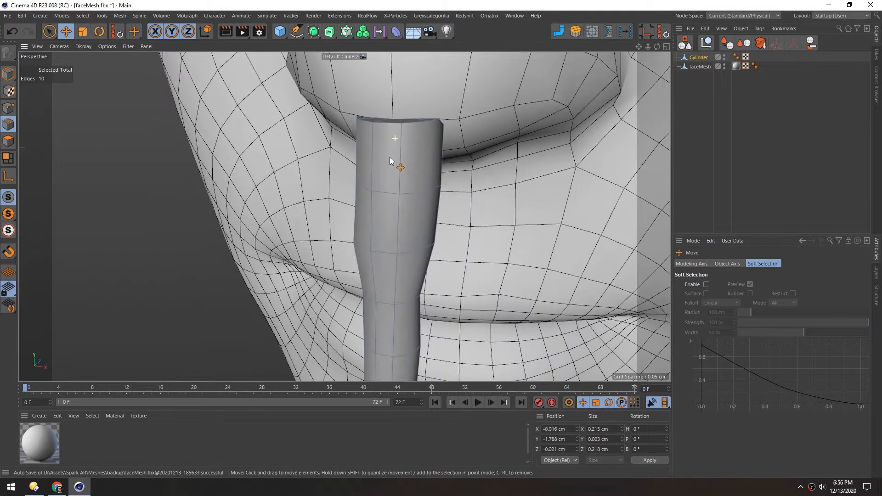
pyautogui.doubleClick(394, 128)
pyautogui.press('t')
pyautogui.moveTo(400, 197); pyautogui.dragTo(385, 201)
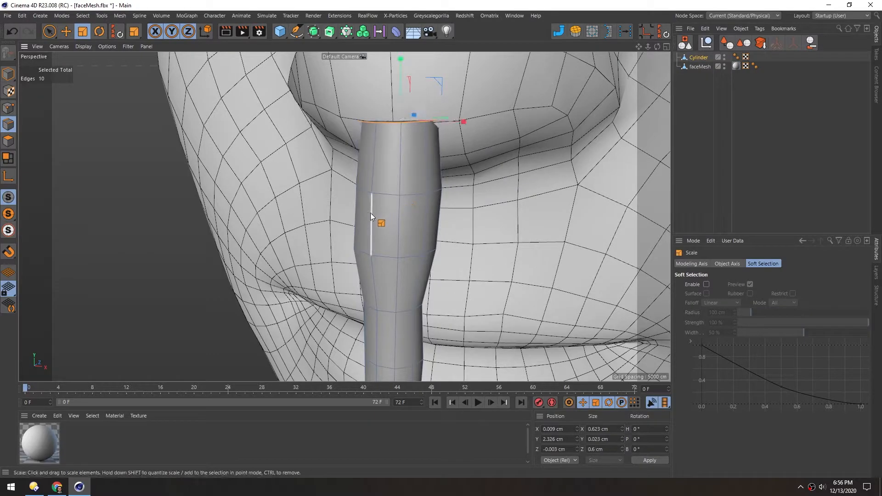
# - Select the second edge loop below the cylinder's top rim and scale it down to about 0.6 cm wide
pyautogui.keyDown('alt'); pyautogui.moveTo(370, 212); pyautogui.dragTo(375, 69, button='middle'); pyautogui.keyUp('alt')
pyautogui.keyDown('alt'); pyautogui.moveTo(344, 216); pyautogui.dragTo(317, 78, button='middle'); pyautogui.keyUp('alt')
pyautogui.keyDown('alt'); pyautogui.moveTo(391, 138); pyautogui.dragTo(393, 186, button='middle'); pyautogui.keyUp('alt')
pyautogui.moveTo(393, 186)
pyautogui.keyDown('alt'); pyautogui.mouseDown()
pyautogui.moveTo(481, 188)
pyautogui.moveTo(388, 181)
pyautogui.mouseUp(); pyautogui.keyUp('alt')
pyautogui.scroll(2, 386, 179)
pyautogui.doubleClick(360, 151)
pyautogui.doubleClick(361, 178)
pyautogui.moveTo(221, 198); pyautogui.dragTo(175, 202)
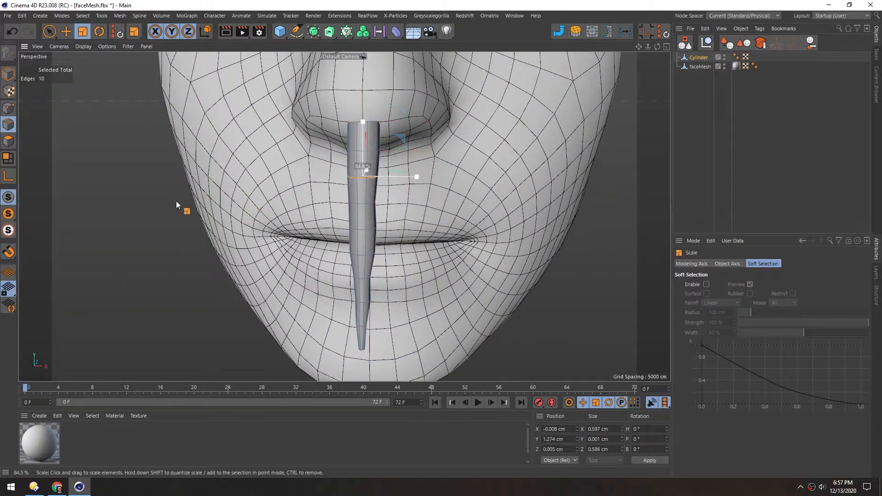
# - Switch to model mode and examine the icicle shape and its junction with the nose from several angles
pyautogui.click(8, 75)
pyautogui.press('e')
pyautogui.scroll(-3, 363, 183)
pyautogui.keyDown('alt'); pyautogui.moveTo(363, 183); pyautogui.dragTo(391, 122, button='middle'); pyautogui.keyUp('alt')
pyautogui.keyDown('alt'); pyautogui.moveTo(390, 121); pyautogui.dragTo(405, 127); pyautogui.keyUp('alt')
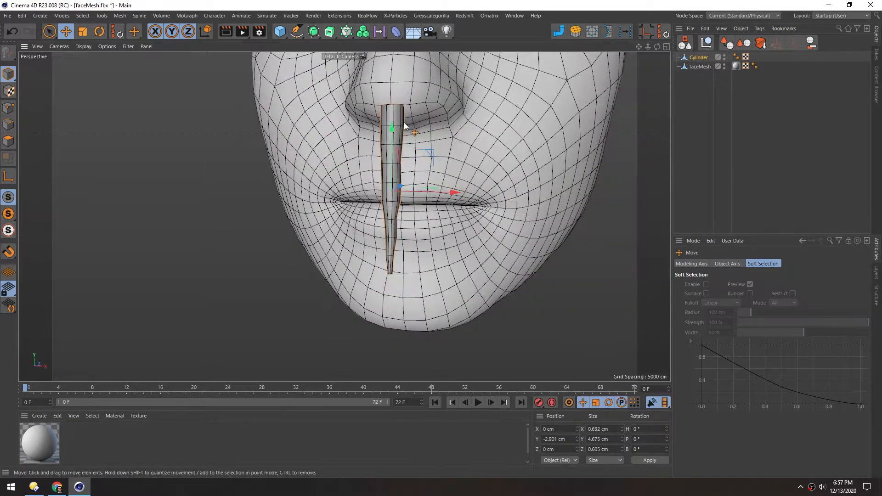
pyautogui.keyDown('alt'); pyautogui.moveTo(380, 115); pyautogui.dragTo(398, 135, button='middle'); pyautogui.keyUp('alt')
pyautogui.keyDown('alt'); pyautogui.moveTo(398, 135); pyautogui.dragTo(457, 109, button='right'); pyautogui.keyUp('alt')
pyautogui.keyDown('alt'); pyautogui.moveTo(422, 124); pyautogui.dragTo(390, 130, button='middle'); pyautogui.keyUp('alt')
pyautogui.moveTo(390, 130)
pyautogui.keyDown('alt'); pyautogui.mouseDown()
pyautogui.moveTo(385, 158)
pyautogui.moveTo(401, 128)
pyautogui.mouseUp(); pyautogui.keyUp('alt')
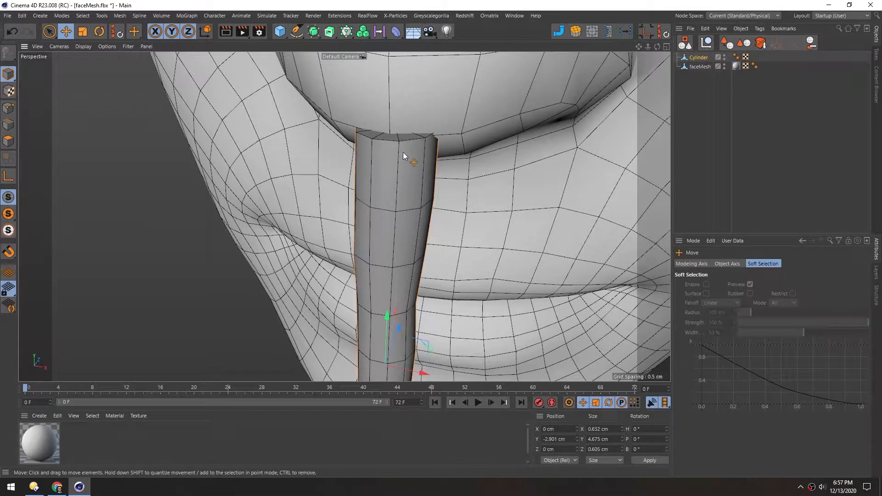
pyautogui.keyDown('alt'); pyautogui.moveTo(403, 152); pyautogui.dragTo(370, 167, button='right'); pyautogui.keyUp('alt')
pyautogui.keyDown('alt'); pyautogui.moveTo(404, 160); pyautogui.dragTo(398, 184, button='middle'); pyautogui.keyUp('alt')
pyautogui.keyDown('alt'); pyautogui.moveTo(398, 184); pyautogui.dragTo(403, 150); pyautogui.keyUp('alt')
pyautogui.keyDown('alt'); pyautogui.moveTo(402, 150); pyautogui.dragTo(377, 161, button='right'); pyautogui.keyUp('alt')
pyautogui.keyDown('alt'); pyautogui.moveTo(400, 159); pyautogui.dragTo(399, 214, button='middle'); pyautogui.keyUp('alt')
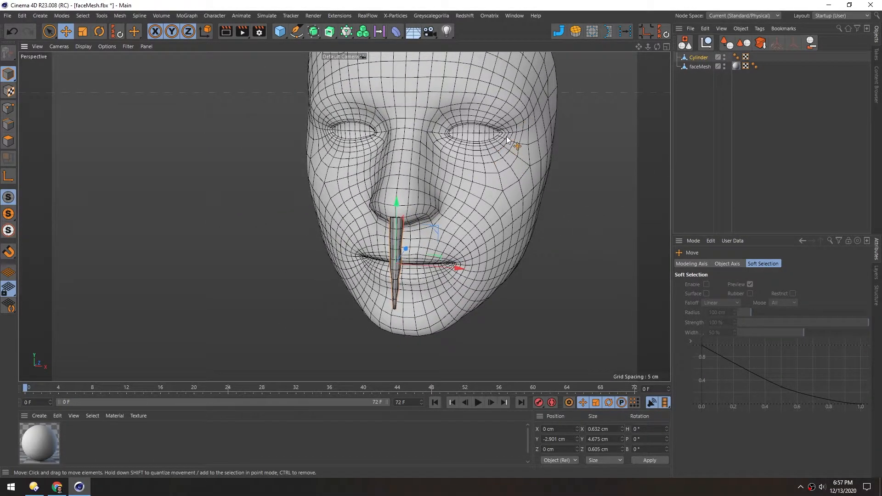
pyautogui.keyDown('alt'); pyautogui.moveTo(470, 251); pyautogui.dragTo(444, 183); pyautogui.keyUp('alt')
pyautogui.keyDown('alt'); pyautogui.moveTo(390, 224); pyautogui.dragTo(423, 175, button='right'); pyautogui.keyUp('alt')
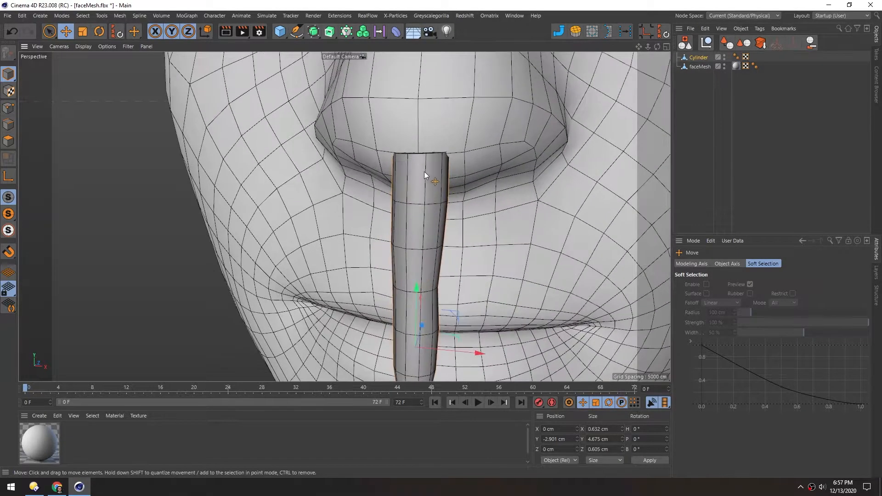
pyautogui.keyDown('alt'); pyautogui.moveTo(424, 174); pyautogui.dragTo(409, 161); pyautogui.keyUp('alt')
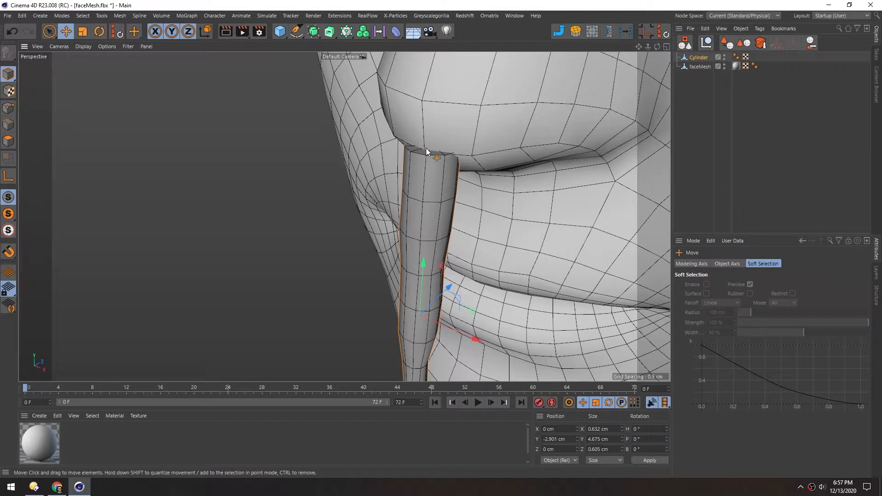
pyautogui.click(8, 141)
pyautogui.keyDown('alt'); pyautogui.moveTo(411, 178); pyautogui.dragTo(439, 149); pyautogui.keyUp('alt')
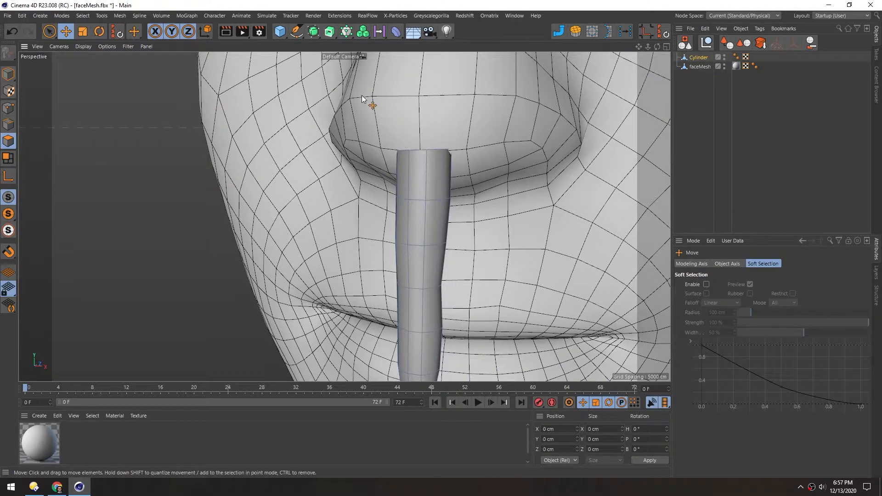
pyautogui.press('0')
pyautogui.moveTo(348, 90); pyautogui.dragTo(517, 181)
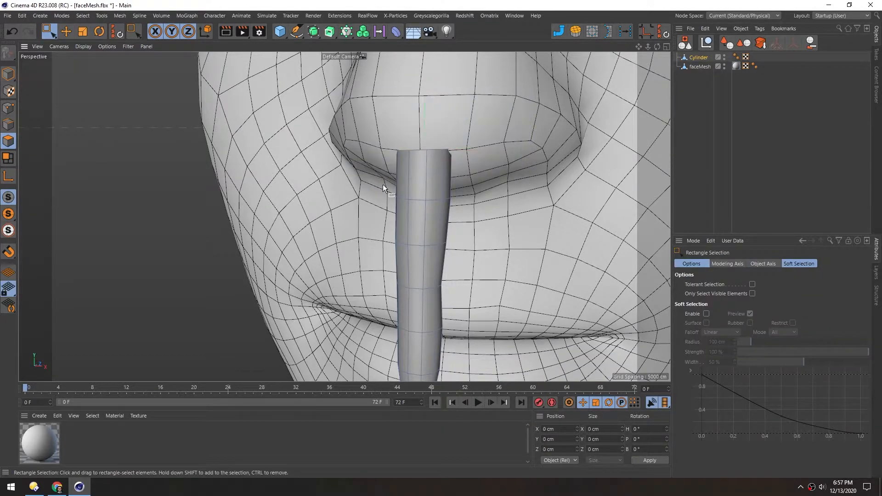
pyautogui.keyDown('alt'); pyautogui.moveTo(404, 167); pyautogui.dragTo(387, 209); pyautogui.keyUp('alt')
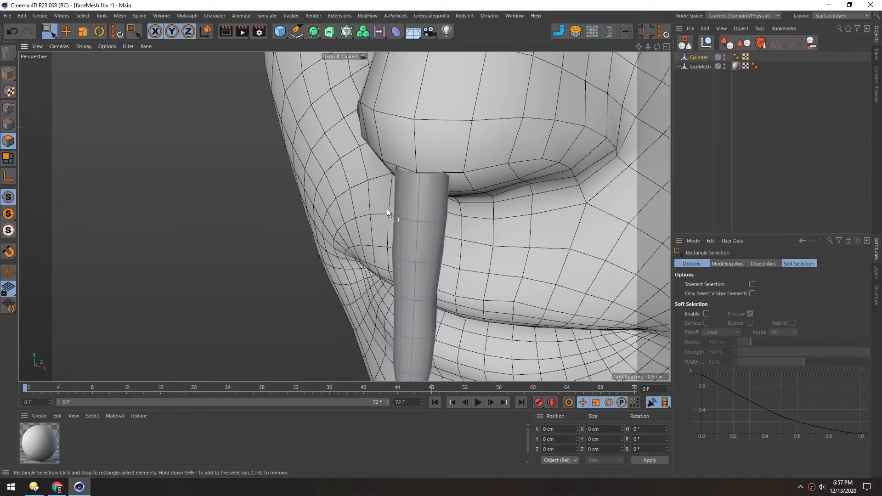
# - In the Right view, rotate the cylinder's top edge loop so its front side points steeply up, and scale it to about 1.22 cm wide
pyautogui.click(8, 124)
pyautogui.press('e')
pyautogui.doubleClick(412, 174)
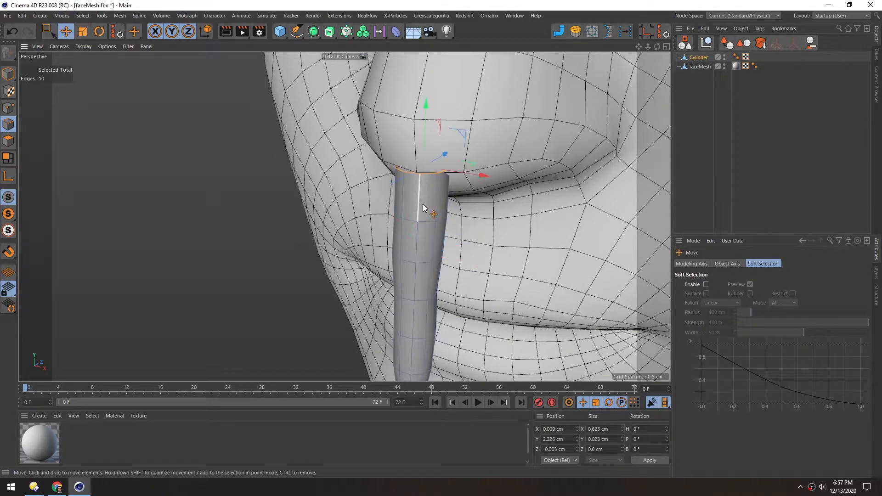
pyautogui.middleClick(409, 205)
pyautogui.middleClick(210, 274)
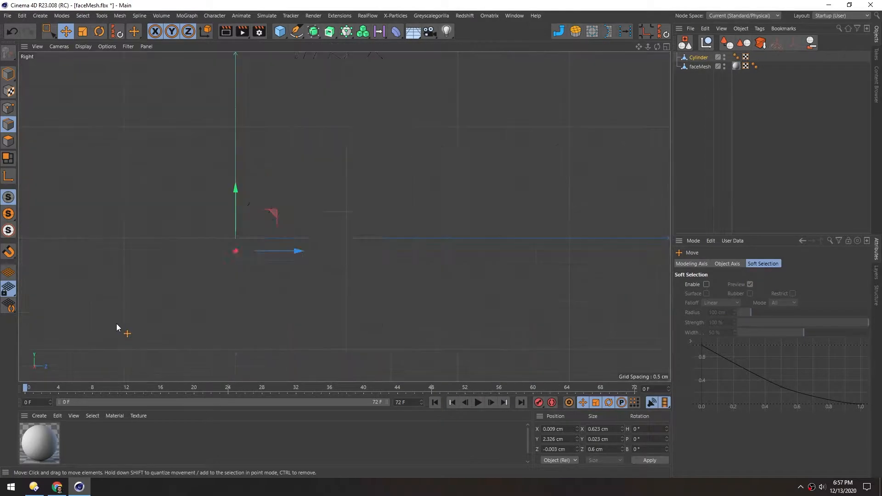
pyautogui.press('s')
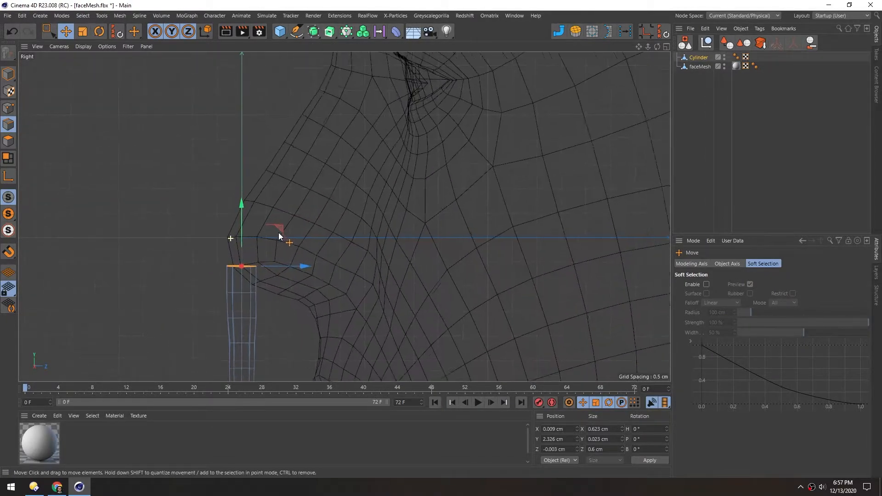
pyautogui.press('r')
pyautogui.moveTo(429, 171); pyautogui.dragTo(418, 260)
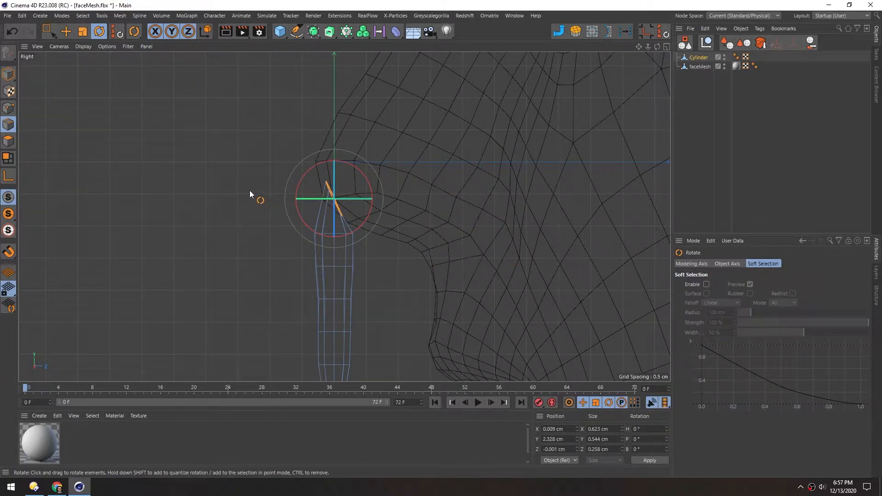
pyautogui.press('t')
pyautogui.moveTo(213, 197); pyautogui.dragTo(671, 255)
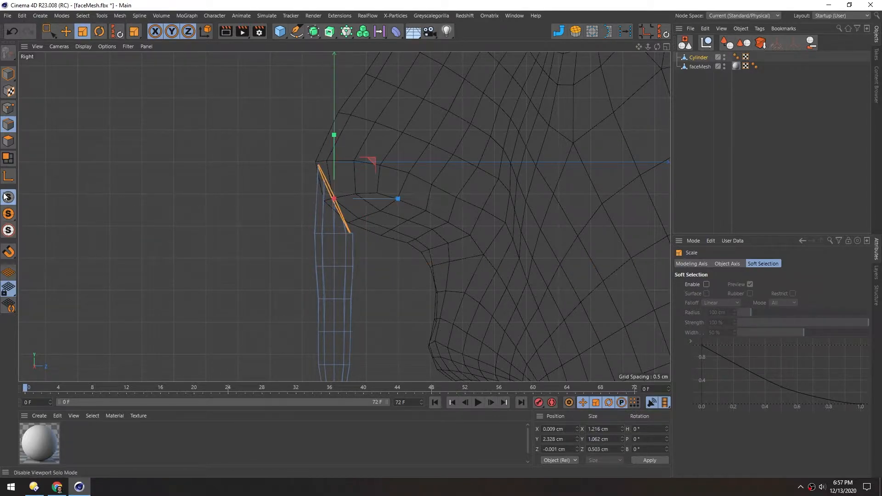
# - Move the cylinder's top edge loop up to about Y 2.61 cm in the Right view, and return to model mode in Perspective
pyautogui.press('e')
pyautogui.moveTo(267, 222); pyautogui.dragTo(269, 208)
pyautogui.click(7, 79)
pyautogui.press('F1')
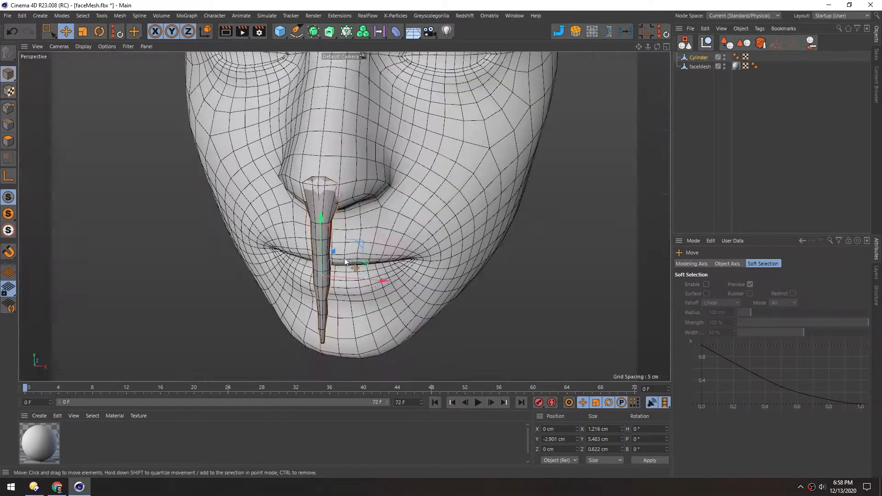
# - Move the cylinder aside to about X 3.77 cm and Z 2.78 cm, and turn its heading by about 8.5°
pyautogui.moveTo(368, 266); pyautogui.dragTo(488, 235)
pyautogui.press('r')
pyautogui.moveTo(428, 261); pyautogui.dragTo(443, 209)
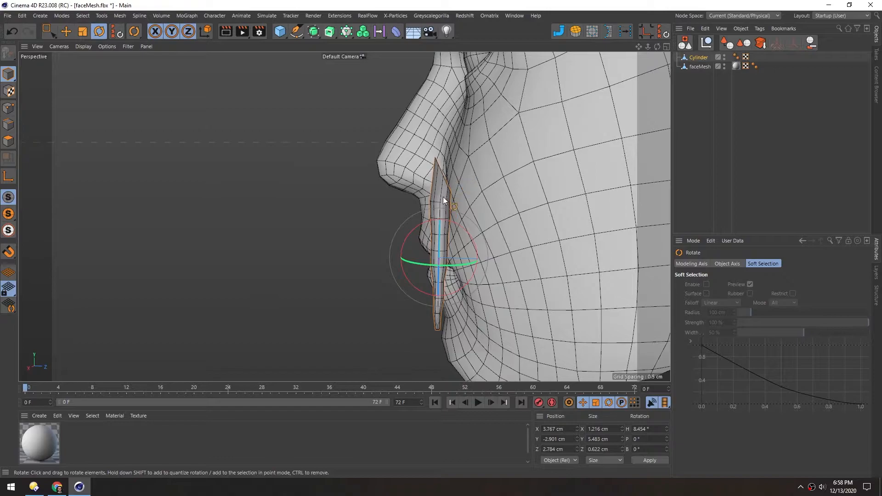
# - Select the cylinder's top edge loop and reset the object's position and rotation
pyautogui.click(8, 124)
pyautogui.doubleClick(439, 178)
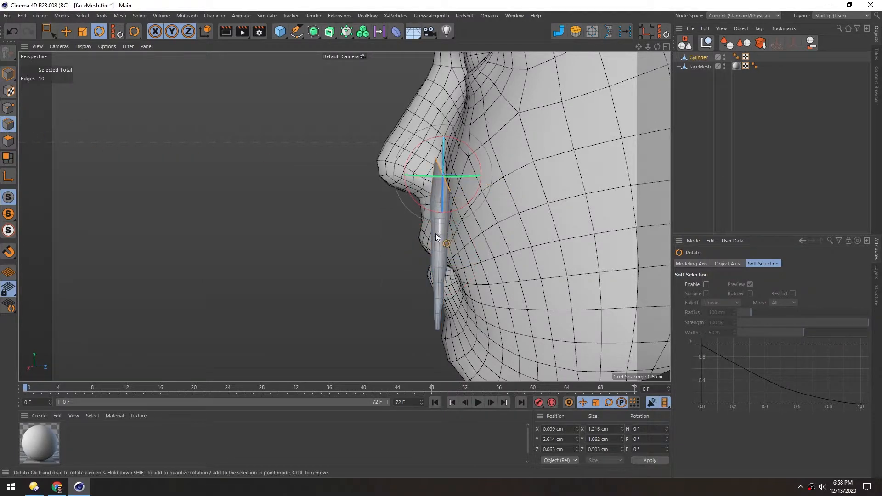
pyautogui.middleClick(327, 243)
pyautogui.middleClick(239, 307)
pyautogui.keyDown('alt'); pyautogui.moveTo(452, 236); pyautogui.dragTo(337, 180, button='middle'); pyautogui.keyUp('alt')
pyautogui.click(660, 33)
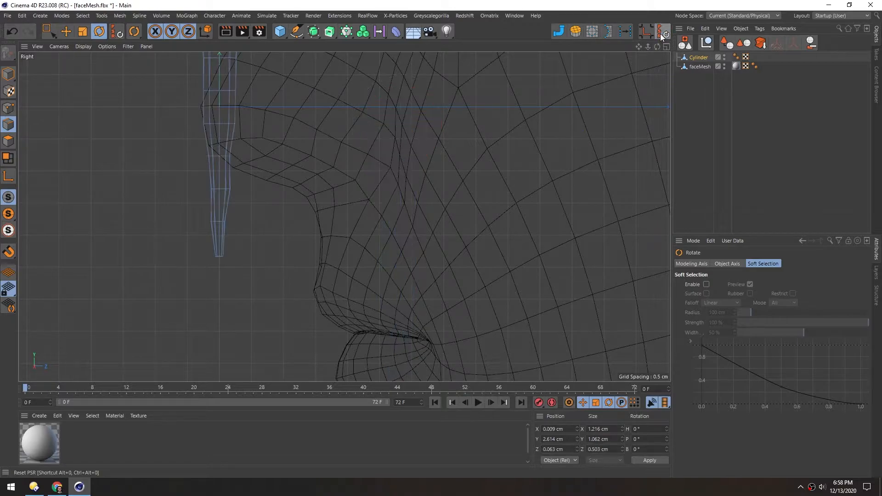
# - In the Right view, move the top edge loop toward the face and rotate it to a steeper angle
pyautogui.keyDown('alt'); pyautogui.moveTo(226, 103); pyautogui.dragTo(274, 248, button='middle'); pyautogui.keyUp('alt')
pyautogui.keyDown('alt'); pyautogui.moveTo(302, 164); pyautogui.dragTo(390, 276, button='middle'); pyautogui.keyUp('alt')
pyautogui.press('e')
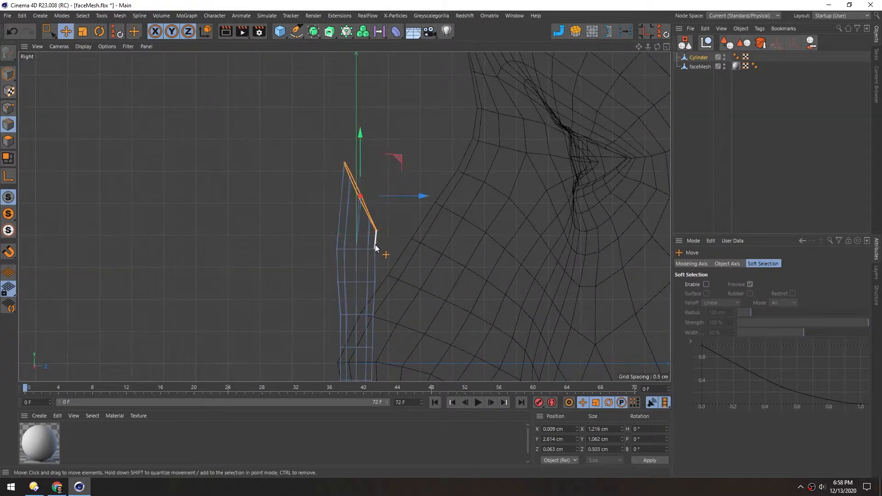
pyautogui.moveTo(420, 196); pyautogui.dragTo(441, 196)
pyautogui.press('r')
pyautogui.moveTo(490, 180); pyautogui.dragTo(451, 195)
# - Move the edge loop just below the cylinder's top rim about 0.12 cm toward the face, and return to model mode
pyautogui.press('e')
pyautogui.keyDown('alt'); pyautogui.moveTo(362, 250); pyautogui.dragTo(364, 186, button='middle'); pyautogui.keyUp('alt')
pyautogui.click(354, 184)
pyautogui.moveTo(423, 185); pyautogui.dragTo(429, 180)
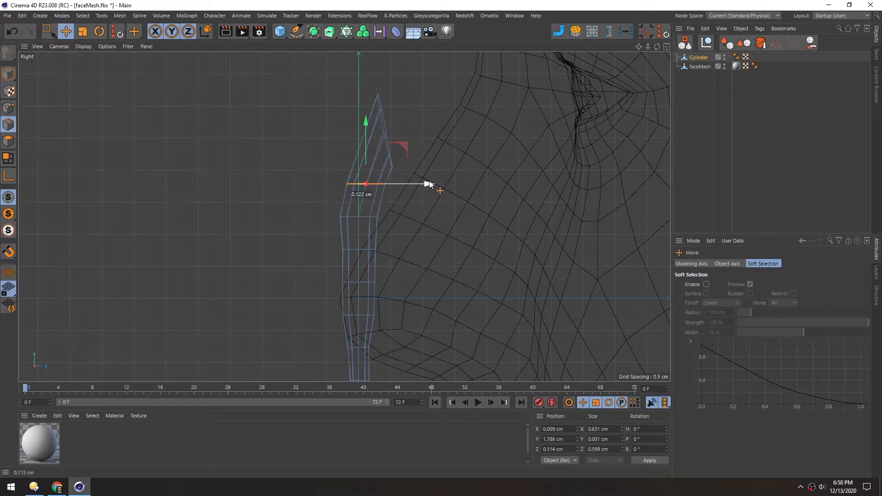
pyautogui.click(351, 217)
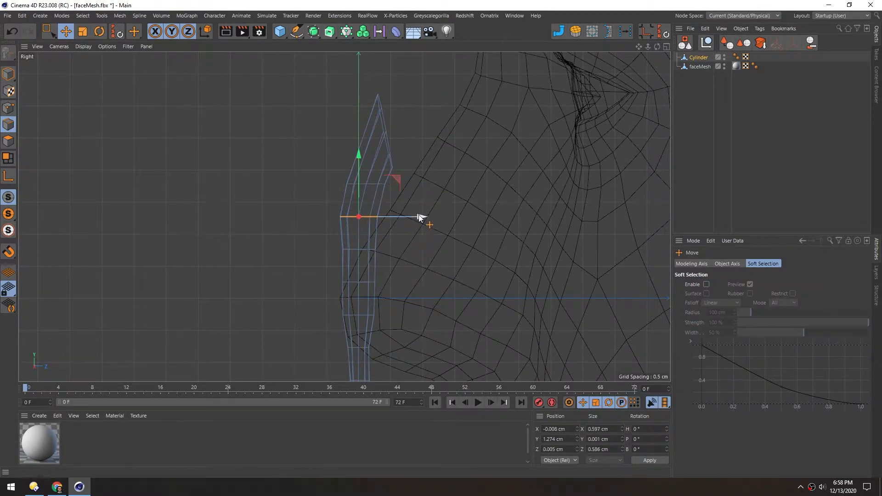
pyautogui.click(8, 78)
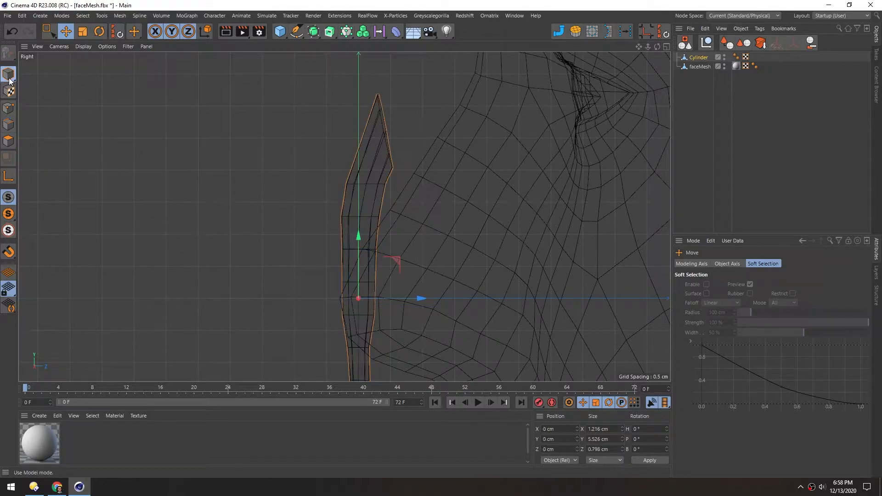
# - In Perspective, move the cylinder forward, clear of the nose, to about Z -1.5 cm
pyautogui.middleClick(300, 242)
pyautogui.middleClick(247, 177)
pyautogui.keyDown('alt'); pyautogui.moveTo(424, 129); pyautogui.dragTo(516, 130); pyautogui.keyUp('alt')
pyautogui.keyDown('alt'); pyautogui.moveTo(411, 111); pyautogui.dragTo(405, 159, button='middle'); pyautogui.keyUp('alt')
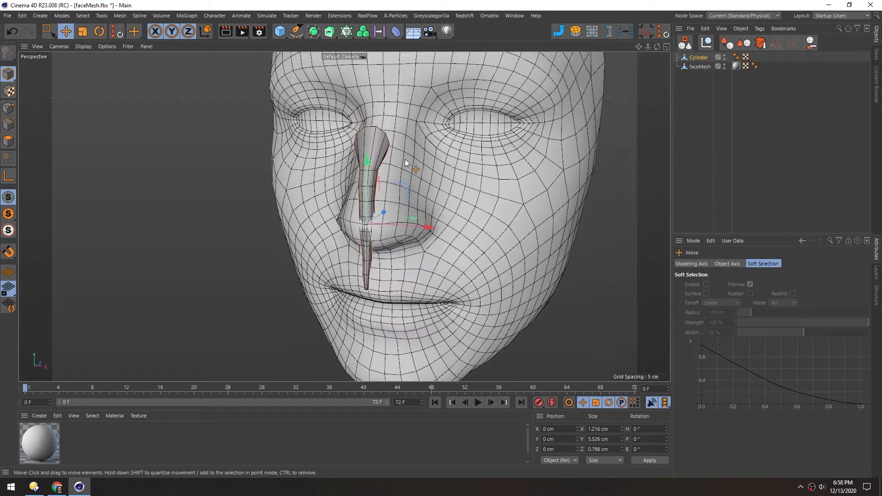
pyautogui.keyDown('alt'); pyautogui.moveTo(404, 159); pyautogui.dragTo(412, 153); pyautogui.keyUp('alt')
pyautogui.keyDown('alt'); pyautogui.moveTo(350, 190); pyautogui.dragTo(285, 192); pyautogui.keyUp('alt')
pyautogui.moveTo(387, 223); pyautogui.dragTo(350, 229)
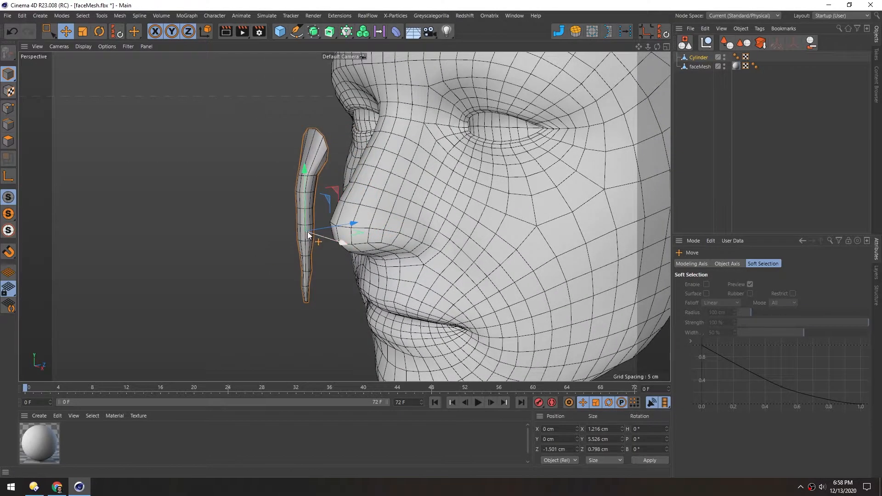
pyautogui.keyDown('alt'); pyautogui.moveTo(308, 229); pyautogui.dragTo(316, 234, button='middle'); pyautogui.keyUp('alt')
pyautogui.keyDown('alt'); pyautogui.moveTo(314, 221); pyautogui.dragTo(319, 220, button='right'); pyautogui.keyUp('alt')
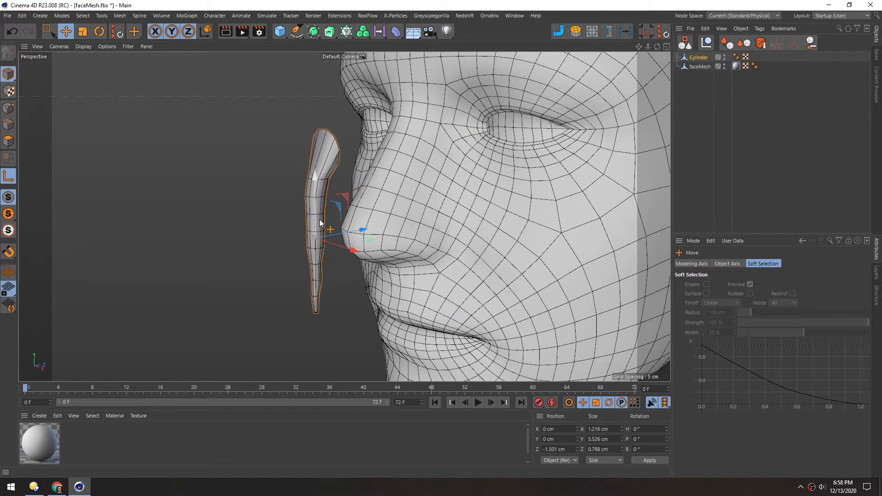
# - Move only the cylinder's axis up to the middle of its top opening, at about Y 2.55 cm and Z -1.09 cm
pyautogui.click(7, 179)
pyautogui.moveTo(315, 193); pyautogui.dragTo(306, 96)
pyautogui.moveTo(333, 161); pyautogui.dragTo(345, 167)
pyautogui.middleClick(291, 197)
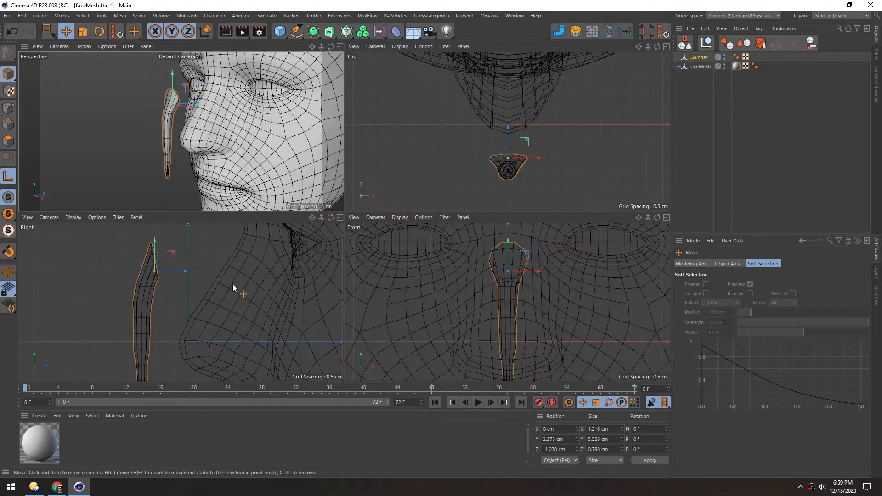
pyautogui.scroll(5, 153, 254)
pyautogui.moveTo(88, 283); pyautogui.dragTo(87, 269)
pyautogui.middleClick(195, 129)
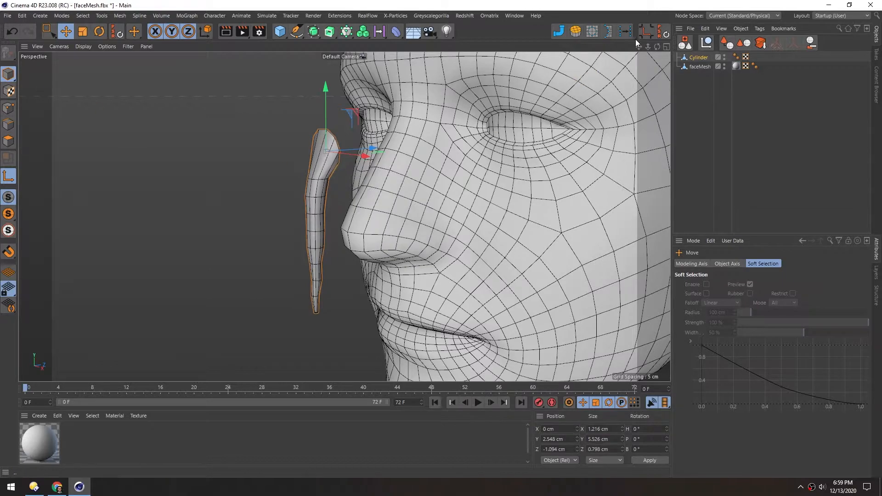
pyautogui.press('l')
# - Reset the cylinder's position and move it to about Y -0.41 cm and Z -0.03 cm against the nose tip
pyautogui.click(658, 34)
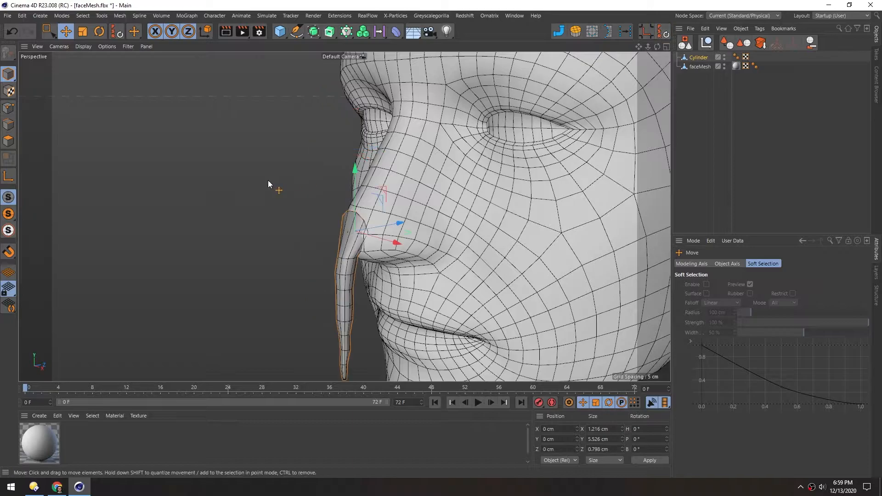
pyautogui.keyDown('alt'); pyautogui.moveTo(374, 207); pyautogui.dragTo(377, 154, button='middle'); pyautogui.keyUp('alt')
pyautogui.keyDown('alt'); pyautogui.moveTo(377, 153); pyautogui.dragTo(332, 145); pyautogui.keyUp('alt')
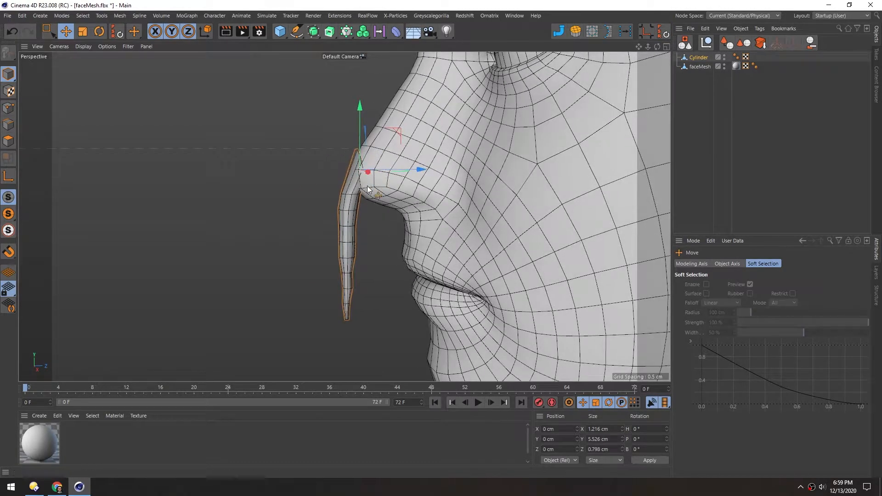
pyautogui.moveTo(393, 136); pyautogui.dragTo(395, 147)
# - Try moving the cylinder sideways in front of the cheek to about X 4.33 cm, and undo the move
pyautogui.scroll(-6, 391, 178)
pyautogui.keyDown('alt'); pyautogui.moveTo(392, 178); pyautogui.dragTo(537, 177); pyautogui.keyUp('alt')
pyautogui.scroll(1, 466, 206)
pyautogui.scroll(2, 465, 206)
pyautogui.moveTo(395, 197); pyautogui.dragTo(447, 191)
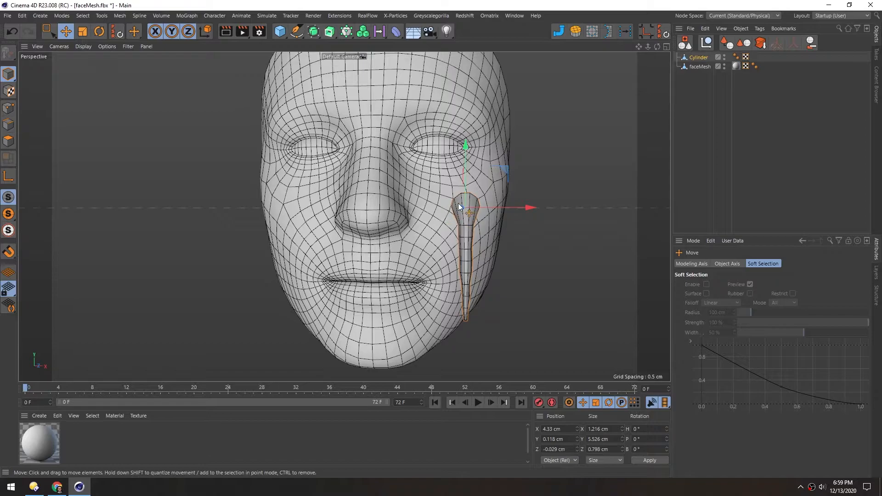
pyautogui.hotkey('ctrl', 'z')
# - Select the cylinder's top edge loop and scale it along X to about 0.96 cm wide
pyautogui.scroll(4, 356, 226)
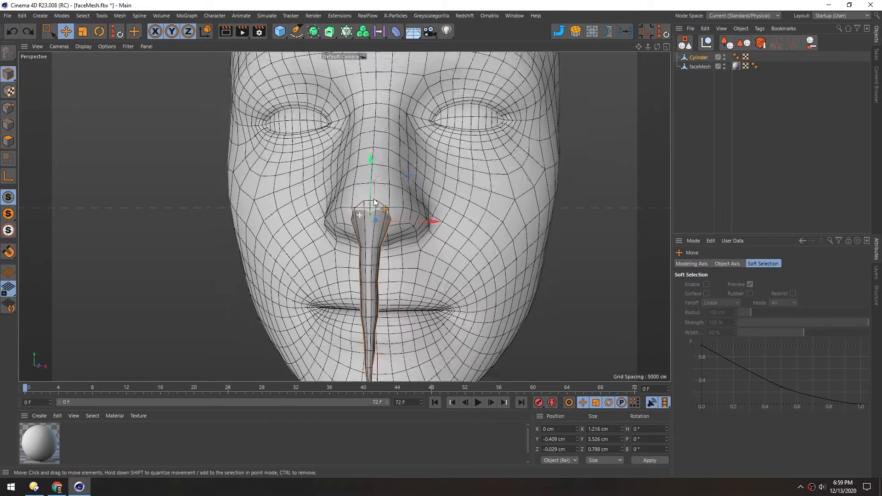
pyautogui.click(8, 124)
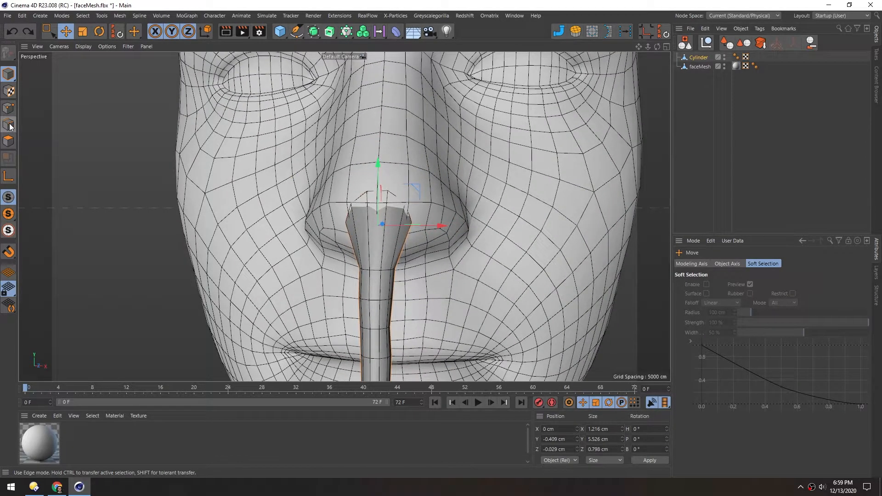
pyautogui.doubleClick(362, 197)
pyautogui.press('t')
pyautogui.moveTo(444, 222); pyautogui.dragTo(374, 235)
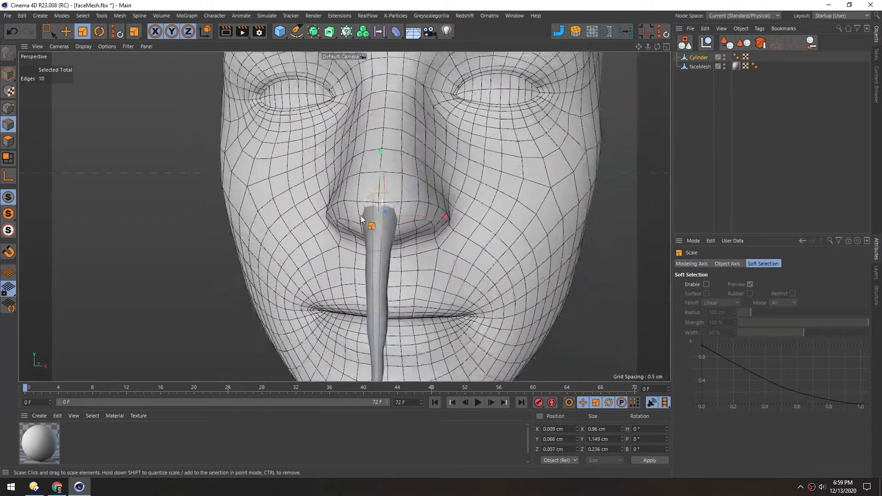
pyautogui.scroll(-3, 349, 219)
pyautogui.keyDown('alt'); pyautogui.moveTo(348, 219); pyautogui.dragTo(361, 188); pyautogui.keyUp('alt')
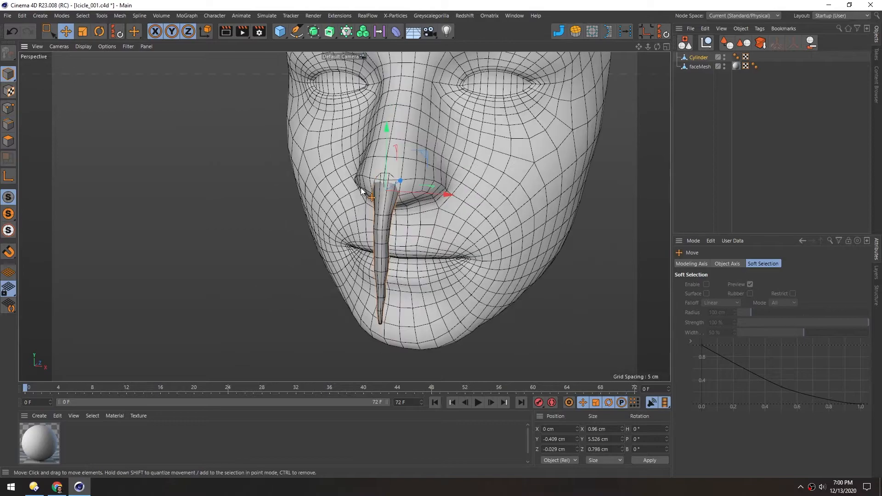
# - Rename the Cylinder object as Icicle
pyautogui.doubleClick(697, 57)
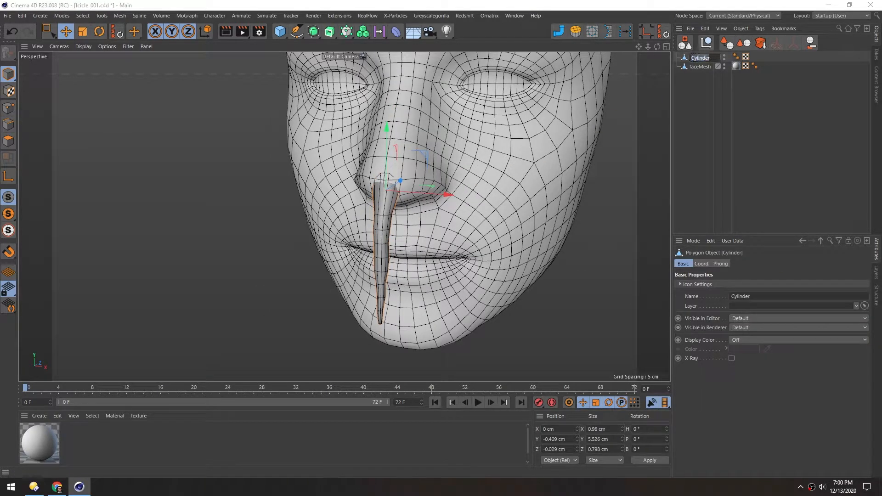
pyautogui.write('Icicle')
pyautogui.press('Return')
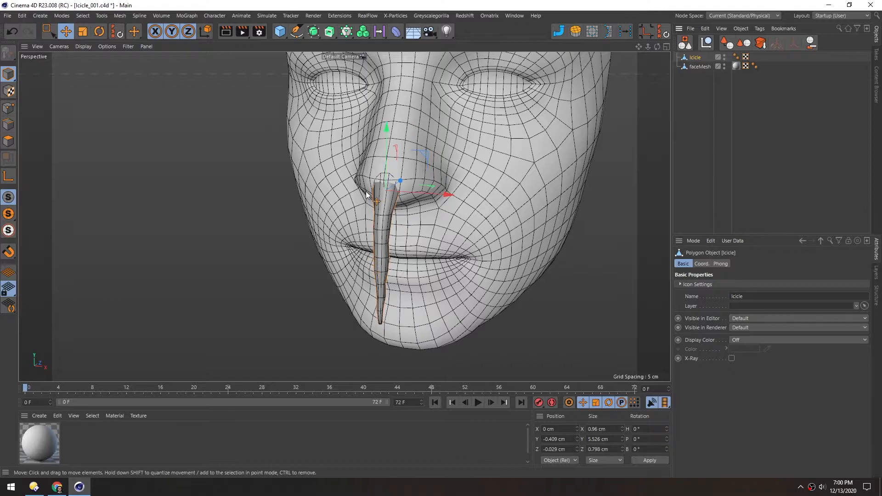
# - Switch to the BP - UV Edit layout, select all of the icicle's polygons and apply a Frontal UV projection
pyautogui.click(847, 16)
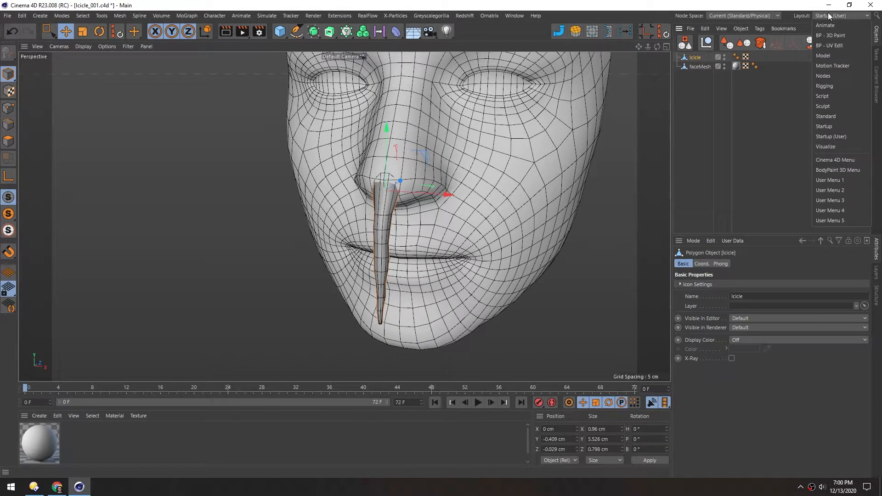
pyautogui.click(833, 46)
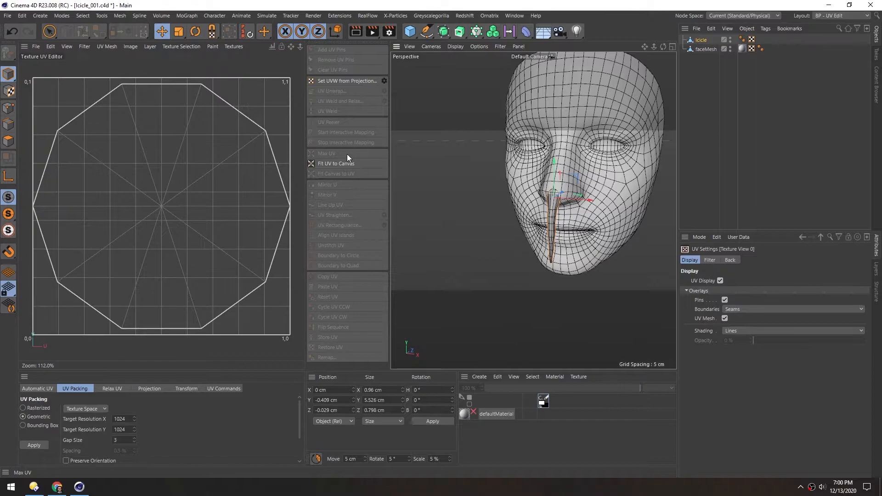
pyautogui.click(14, 142)
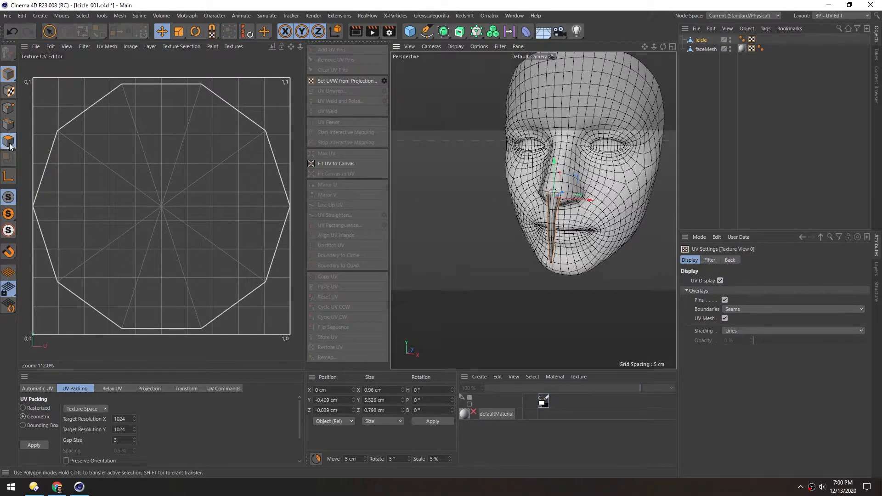
pyautogui.hotkey('ctrl', 'a')
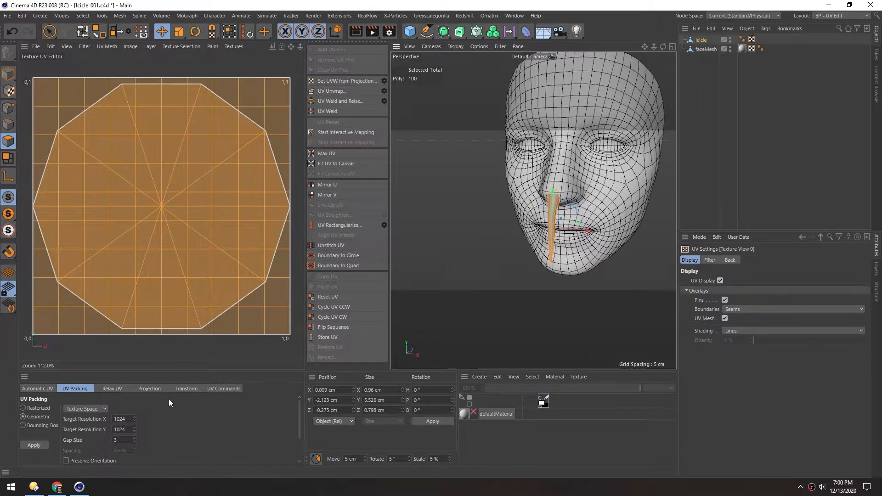
pyautogui.click(150, 388)
pyautogui.click(94, 410)
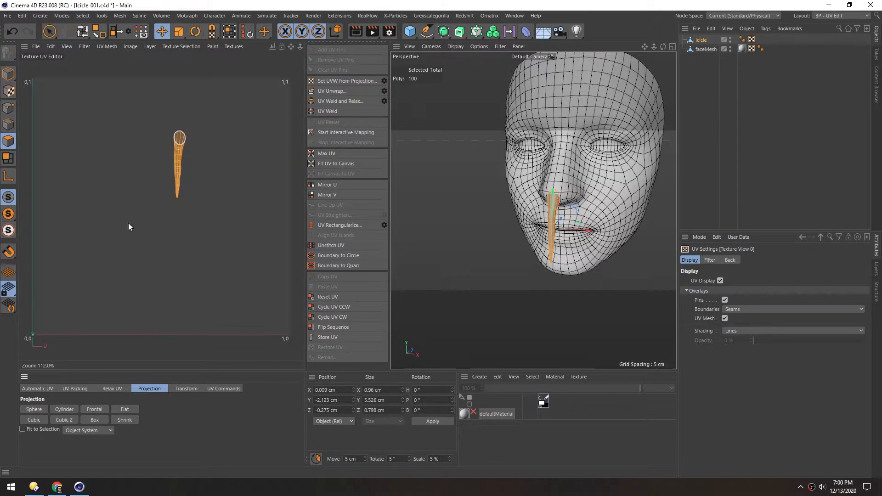
pyautogui.scroll(7, 172, 145)
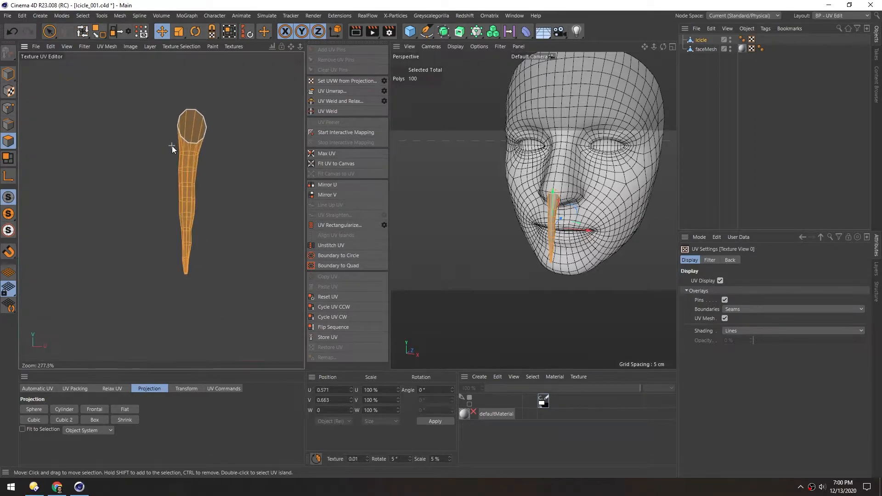
pyautogui.keyDown('alt'); pyautogui.moveTo(195, 131); pyautogui.dragTo(138, 101, button='middle'); pyautogui.keyUp('alt')
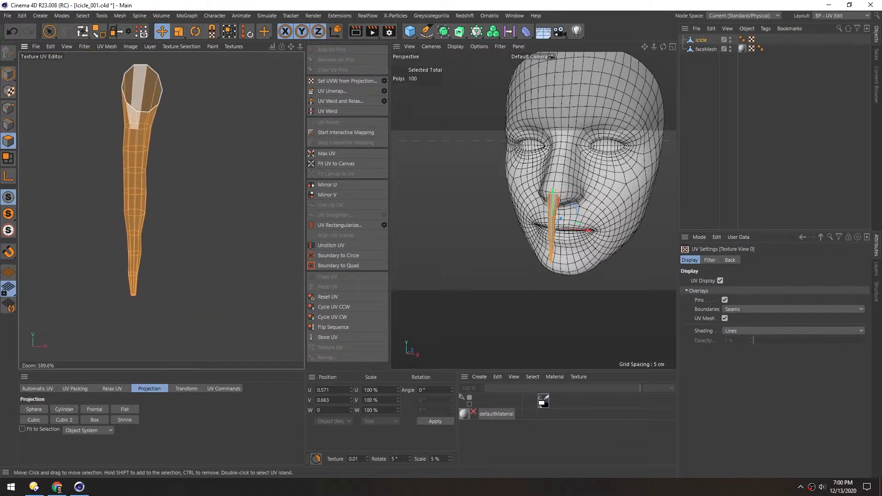
# - In edge mode, select the lengthwise edge loop along the icicle's back side, facing the face
pyautogui.click(8, 125)
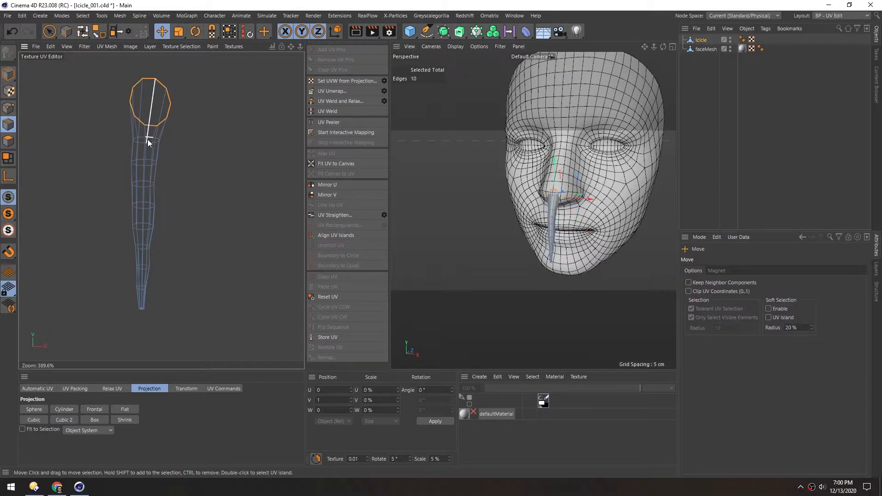
pyautogui.scroll(8, 552, 225)
pyautogui.keyDown('alt'); pyautogui.moveTo(544, 214); pyautogui.dragTo(365, 148); pyautogui.keyUp('alt')
pyautogui.doubleClick(544, 159)
pyautogui.scroll(-3, 500, 205)
pyautogui.keyDown('alt'); pyautogui.moveTo(517, 202); pyautogui.dragTo(552, 147, button='middle'); pyautogui.keyUp('alt')
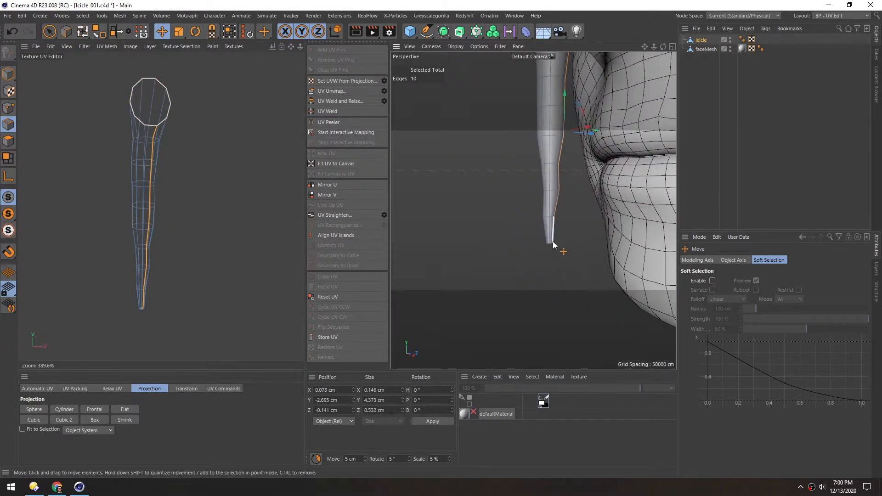
# - Add a radial edge of the icicle's bottom cap to the seam selection, and unwrap the UVs along that seam
pyautogui.scroll(5, 553, 243)
pyautogui.scroll(-2, 548, 242)
pyautogui.keyDown('alt'); pyautogui.moveTo(546, 241); pyautogui.dragTo(433, 141); pyautogui.keyUp('alt')
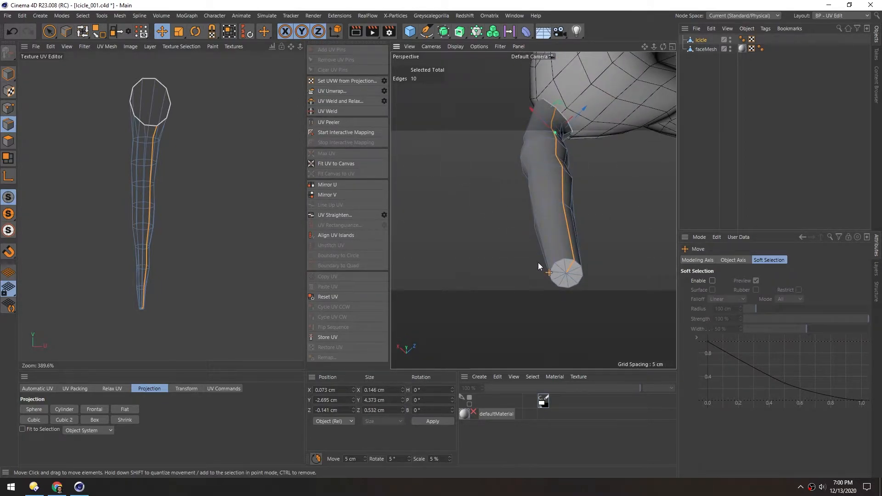
pyautogui.keyDown('shift'); pyautogui.click(564, 280); pyautogui.keyUp('shift')
pyautogui.keyDown('alt'); pyautogui.moveTo(555, 259); pyautogui.dragTo(593, 273); pyautogui.keyUp('alt')
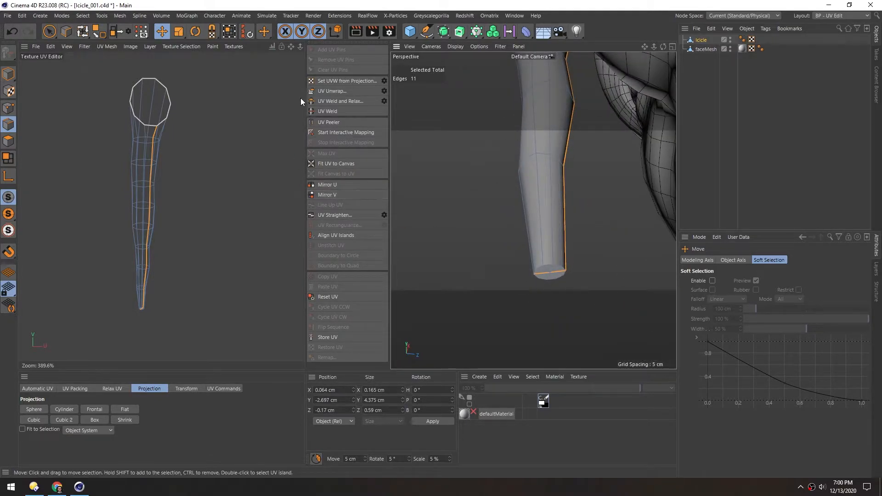
pyautogui.click(321, 90)
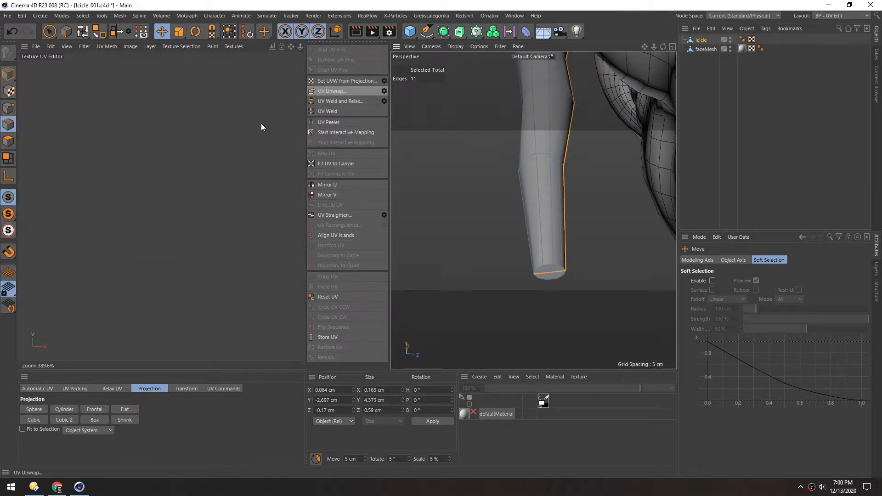
pyautogui.press('s')
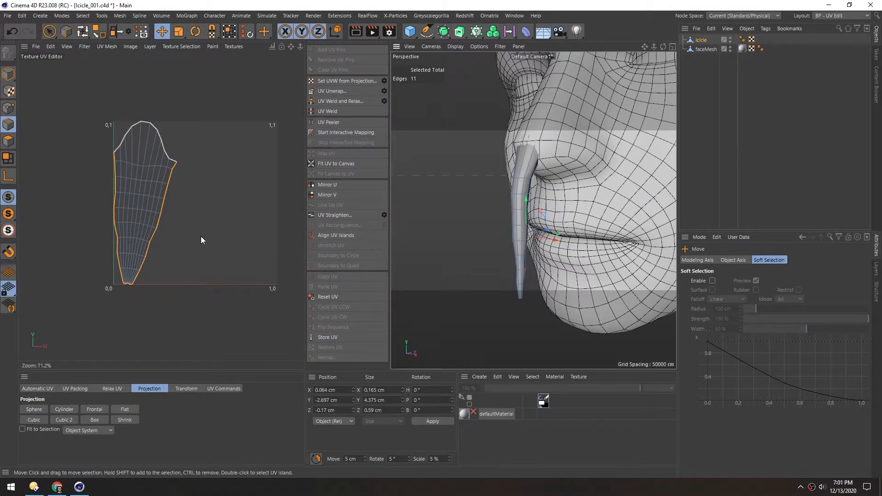
# - Display the UV Map test texture on the icicle, inspect its distortion from the front, and restore the empty canvas
pyautogui.click(230, 47)
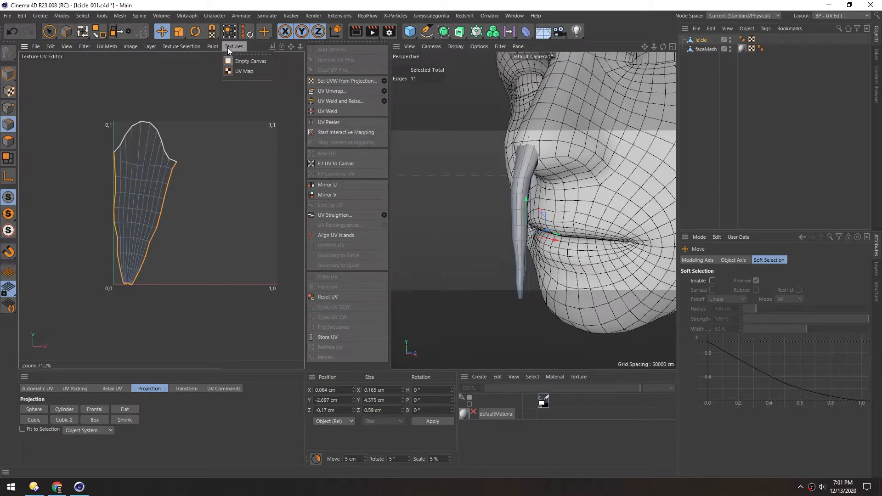
pyautogui.click(229, 72)
pyautogui.scroll(6, 518, 190)
pyautogui.keyDown('alt'); pyautogui.moveTo(579, 178); pyautogui.dragTo(586, 182); pyautogui.keyUp('alt')
pyautogui.keyDown('alt'); pyautogui.moveTo(507, 194); pyautogui.dragTo(520, 146, button='middle'); pyautogui.keyUp('alt')
pyautogui.moveTo(520, 148)
pyautogui.keyDown('alt'); pyautogui.mouseDown()
pyautogui.moveTo(638, 137)
pyautogui.moveTo(611, 145)
pyautogui.moveTo(453, 137)
pyautogui.moveTo(522, 150)
pyautogui.mouseUp(); pyautogui.keyUp('alt')
pyautogui.scroll(-7, 523, 150)
pyautogui.keyDown('alt'); pyautogui.moveTo(522, 150); pyautogui.dragTo(510, 173, button='middle'); pyautogui.keyUp('alt')
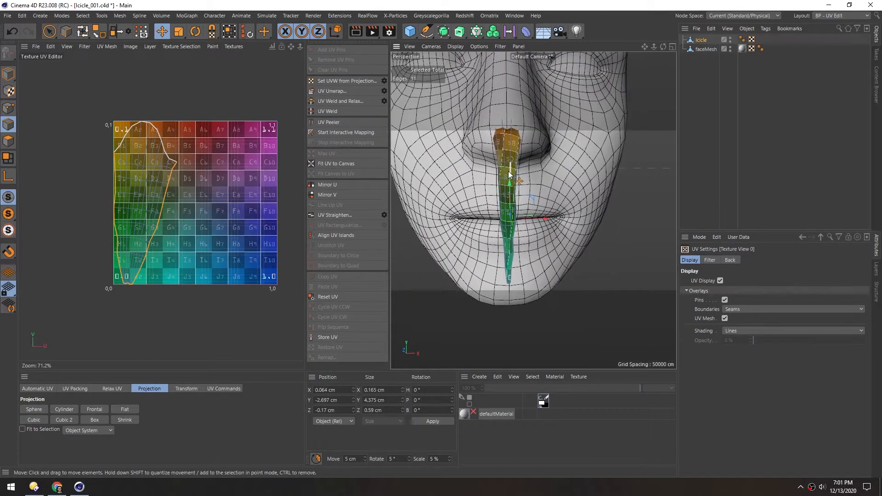
pyautogui.scroll(2, 509, 174)
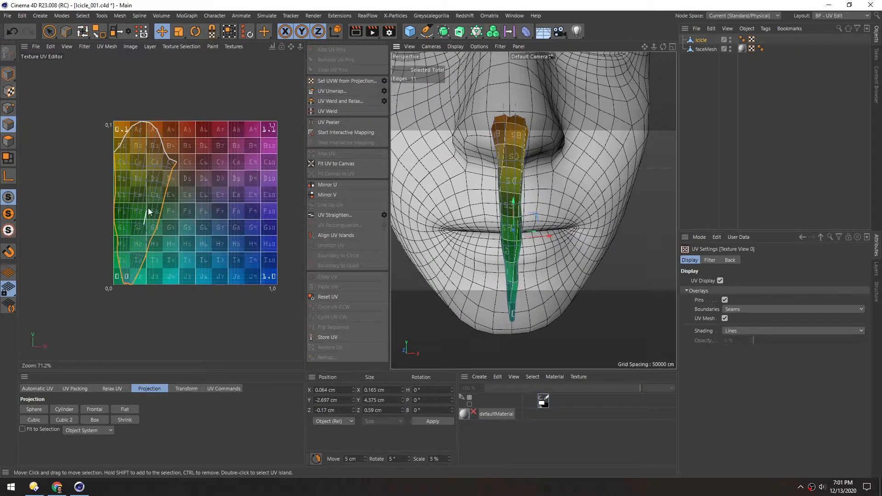
pyautogui.click(233, 46)
pyautogui.click(241, 60)
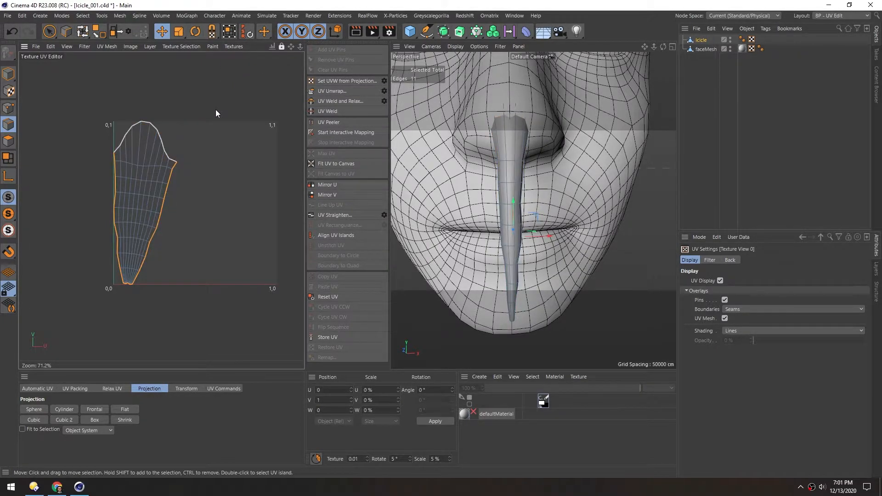
# - In polygon mode, rotate the icicle's whole UV island by about 6.5° so that it stands upright
pyautogui.click(3, 141)
pyautogui.press('r')
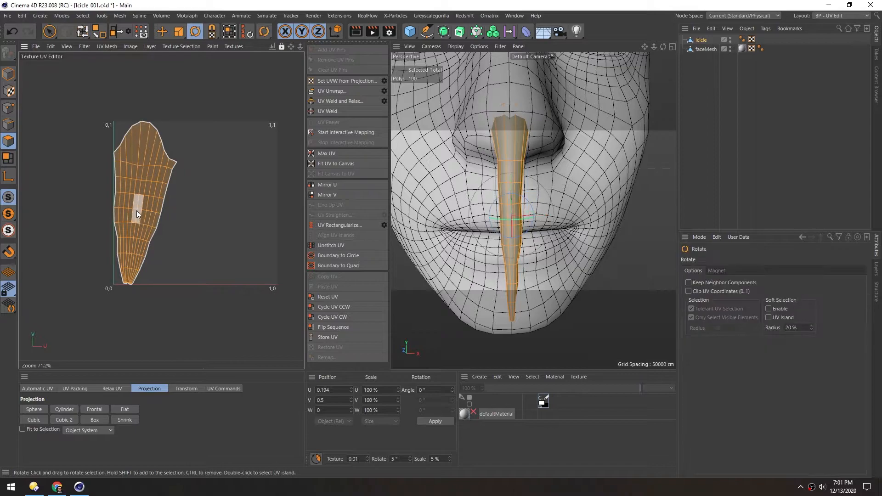
pyautogui.moveTo(139, 211); pyautogui.dragTo(163, 196)
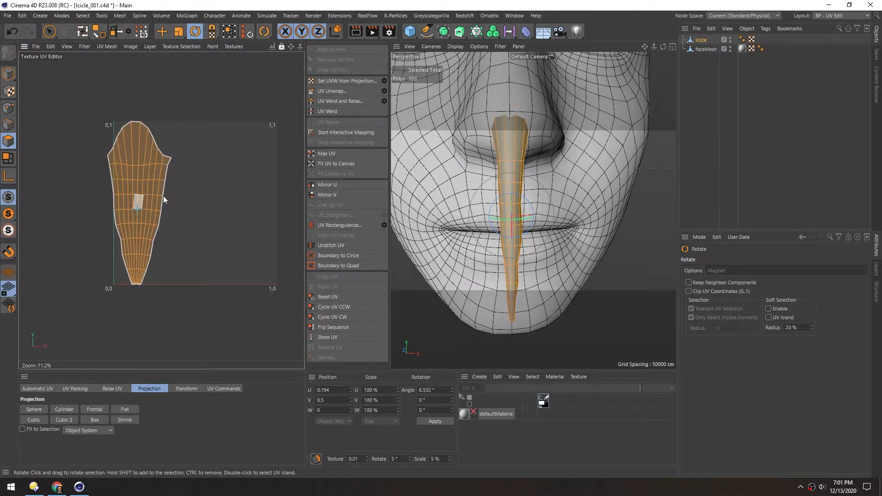
# - Scale the icicle's UV island down slightly and move it to the centre of the UV canvas
pyautogui.press('t')
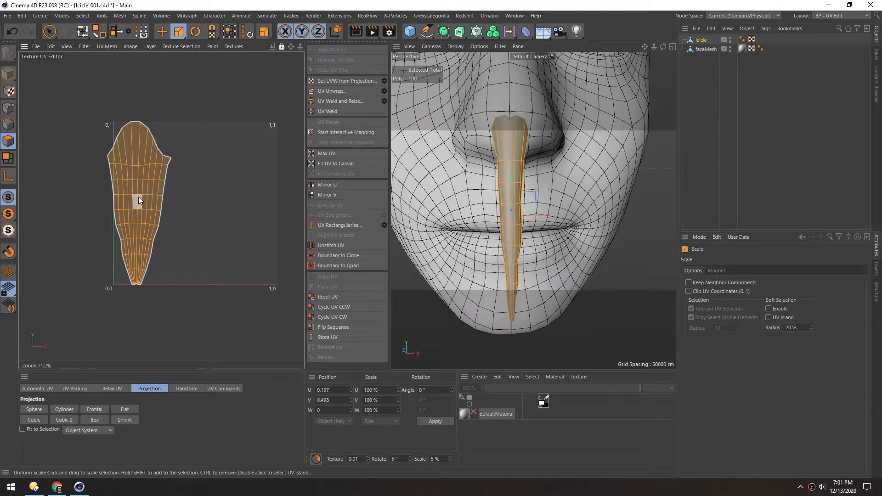
pyautogui.moveTo(136, 200); pyautogui.dragTo(157, 195)
pyautogui.press('e')
pyautogui.moveTo(188, 198); pyautogui.dragTo(189, 198)
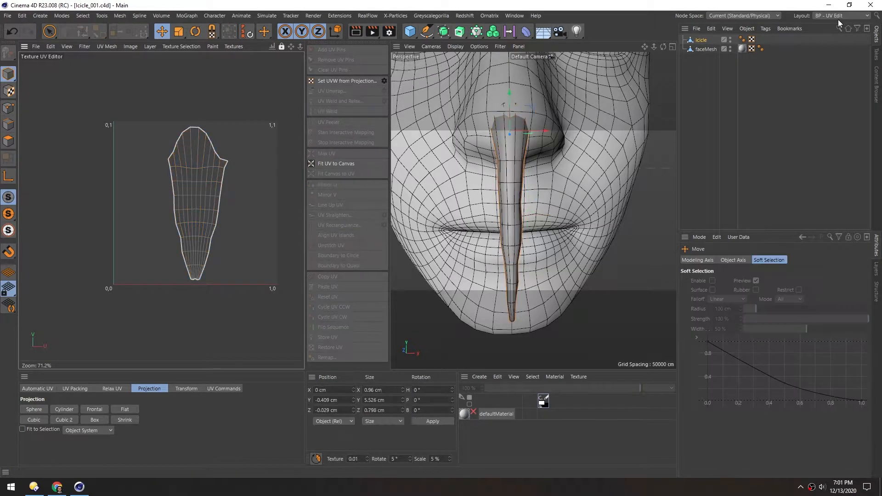
# - Switch to the Startup (User) layout and inspect the UV layout stored in the icicle's UVW tag
pyautogui.click(838, 17)
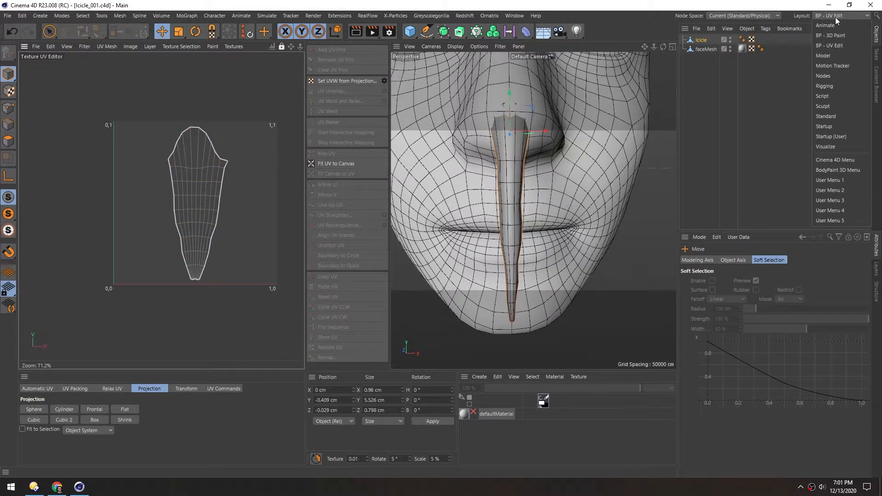
pyautogui.click(824, 137)
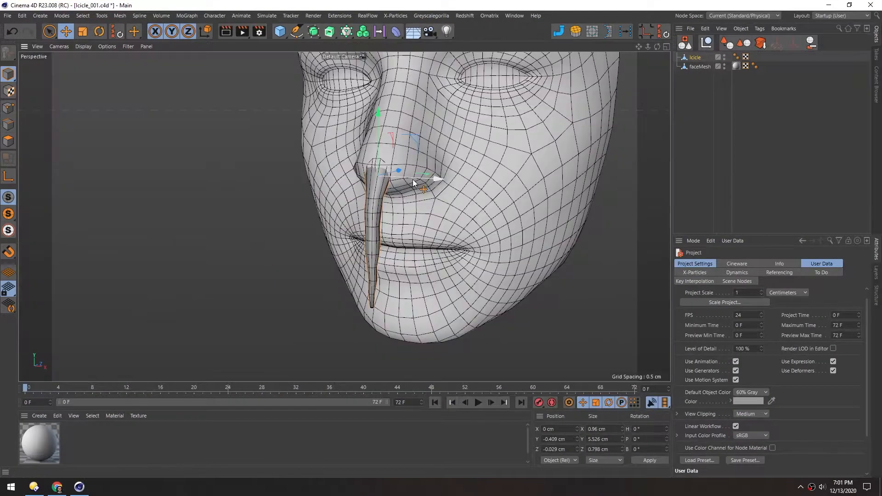
pyautogui.doubleClick(745, 59)
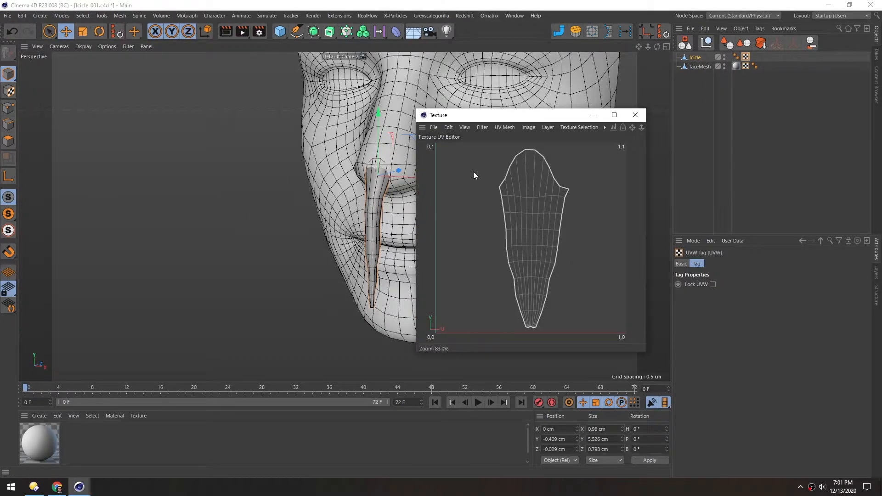
pyautogui.scroll(-1, 511, 228)
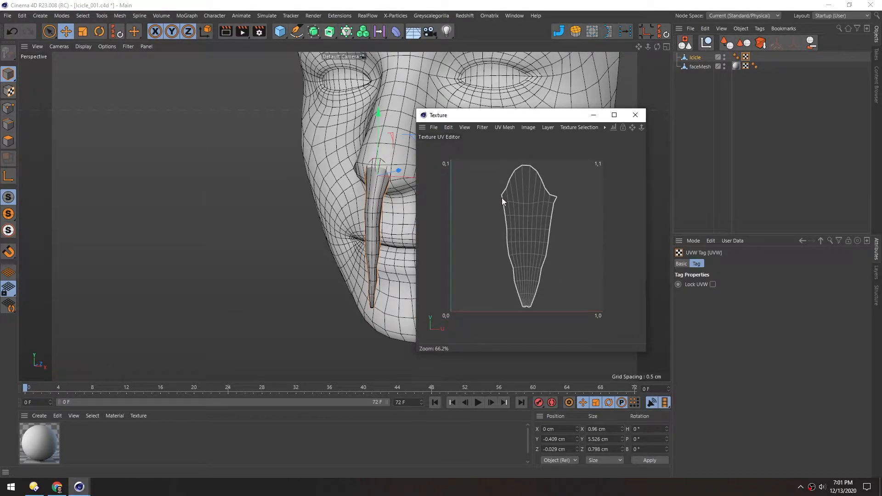
pyautogui.click(636, 114)
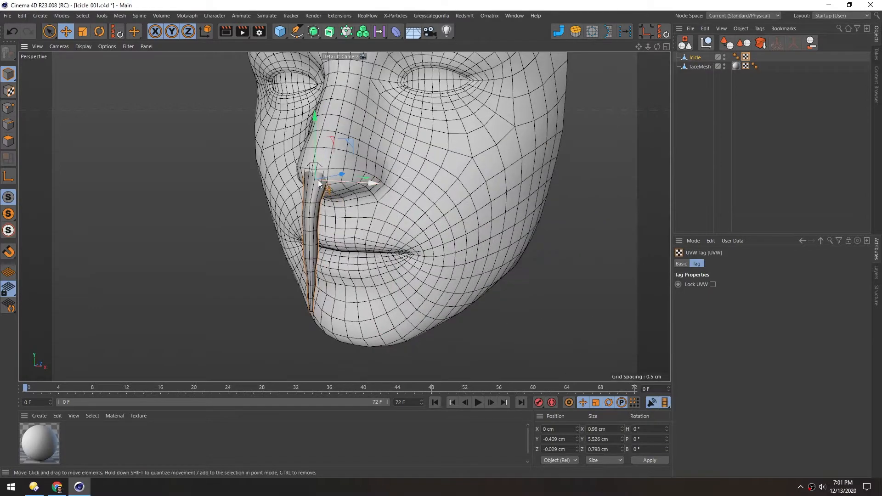
# - Export only the selected icicle as FBX, accepting file format Version 7.3 (2013) with Selection Only and Normals enabled
pyautogui.click(693, 27)
pyautogui.moveTo(743, 64)
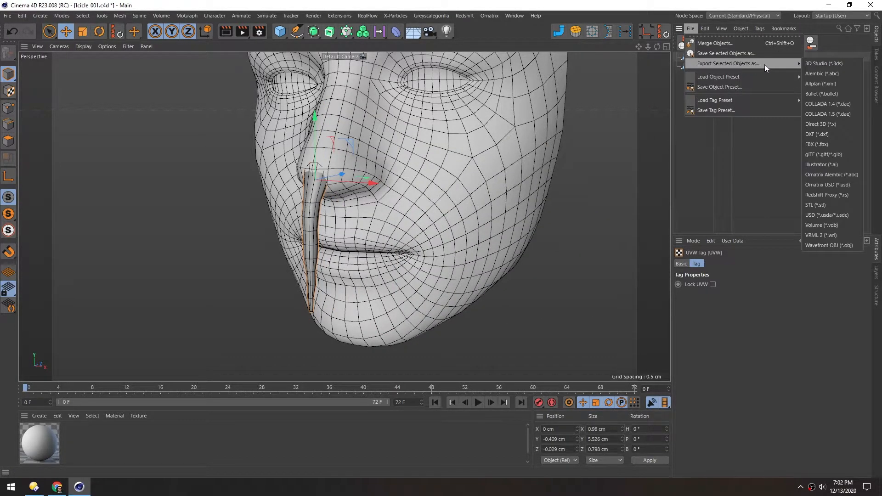
pyautogui.click(822, 145)
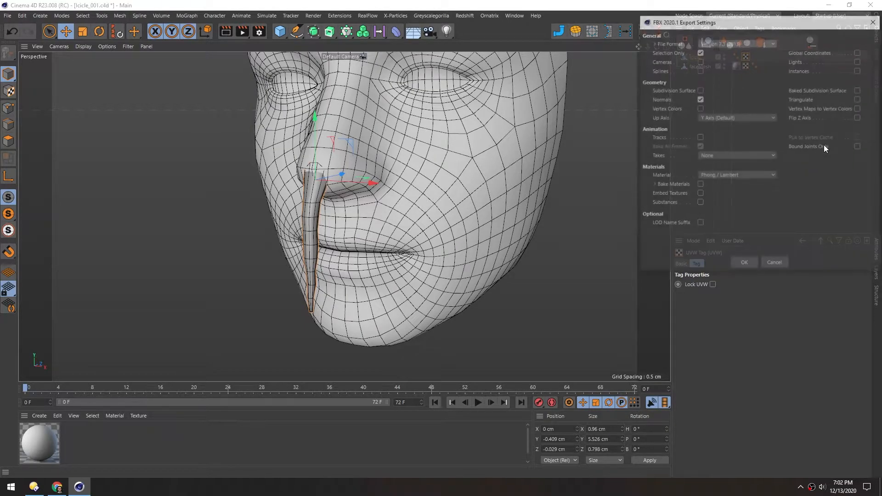
pyautogui.moveTo(715, 22); pyautogui.dragTo(463, 100)
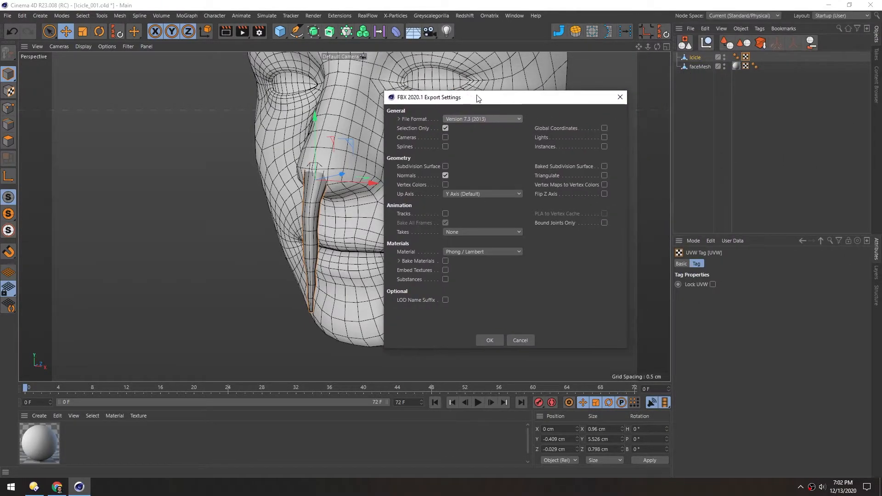
pyautogui.click(483, 338)
# - Create a folder named exports and save the icicle's FBX file in it
pyautogui.rightClick(412, 194)
pyautogui.moveTo(433, 291)
pyautogui.click(537, 292)
pyautogui.write('exports')
pyautogui.press('Return')
pyautogui.press('Return')
pyautogui.press('Return')
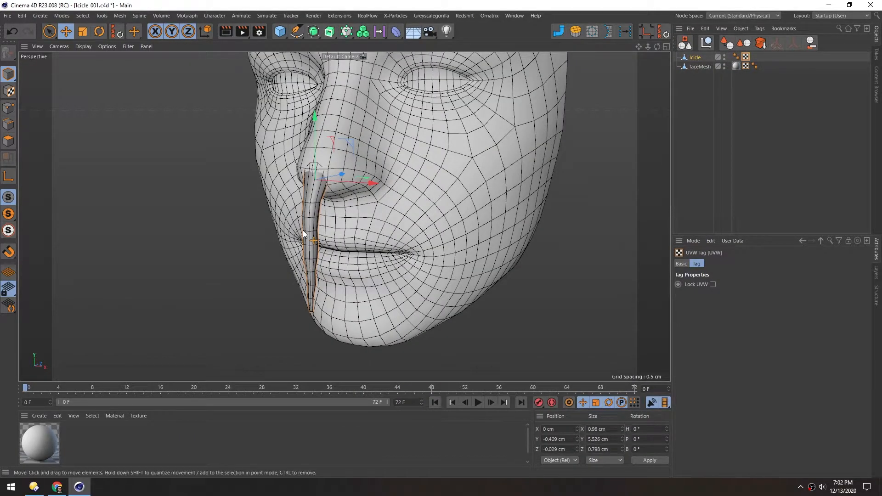
# - Launch Substance Painter and create a project from icicle_001.fbx with the Spark AR Studio (allegorithmic) template at 1024 resolution
pyautogui.press('super')
pyautogui.write('sub')
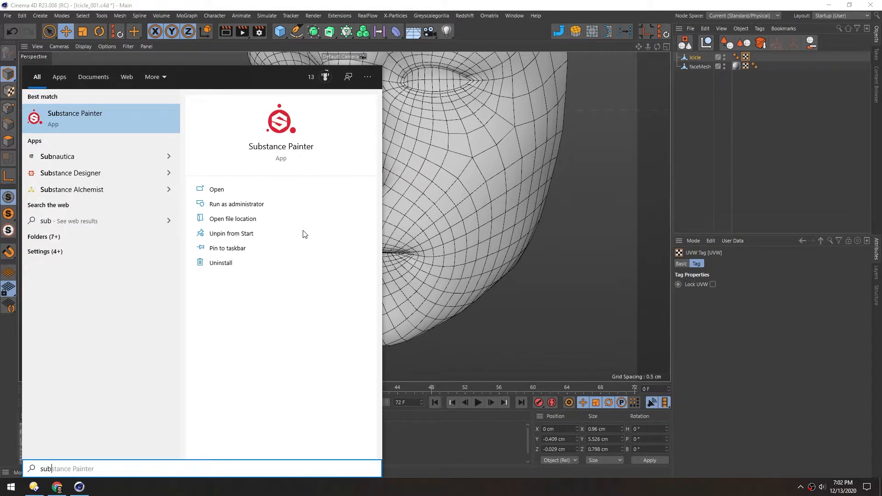
pyautogui.press('Return')
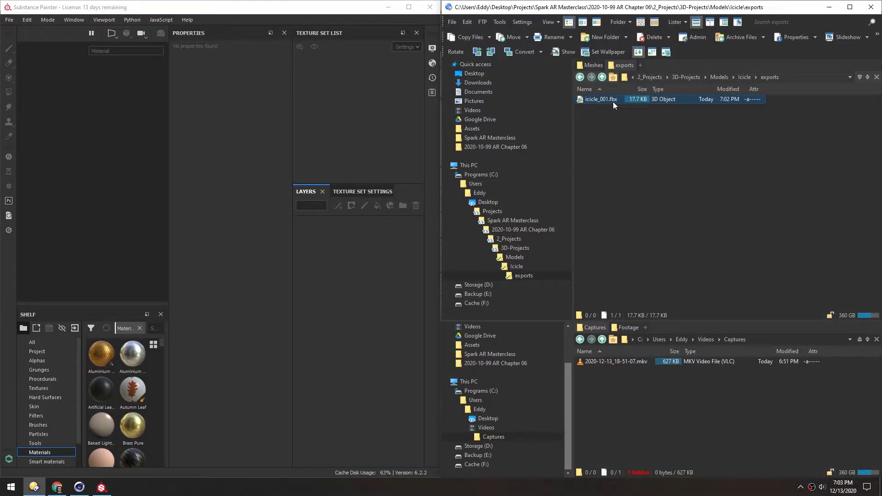
pyautogui.moveTo(584, 99)
pyautogui.mouseDown()
pyautogui.moveTo(108, 143)
pyautogui.moveTo(74, 158)
pyautogui.mouseUp()
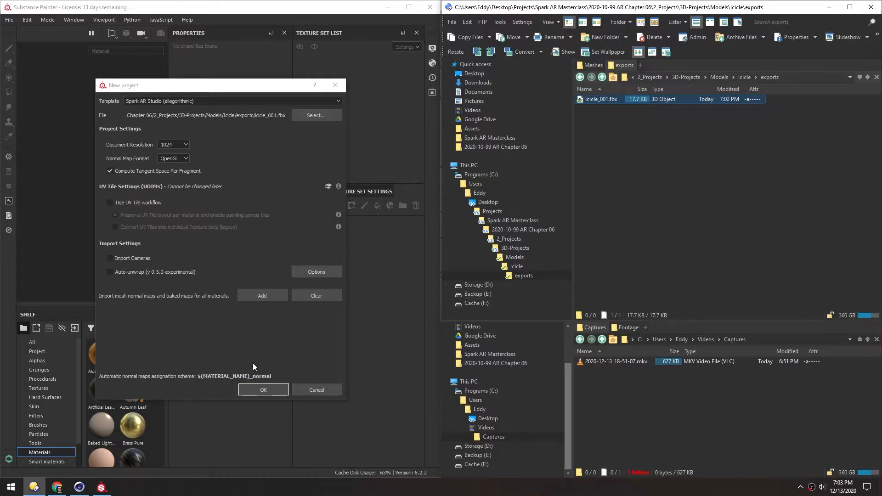
pyautogui.click(260, 390)
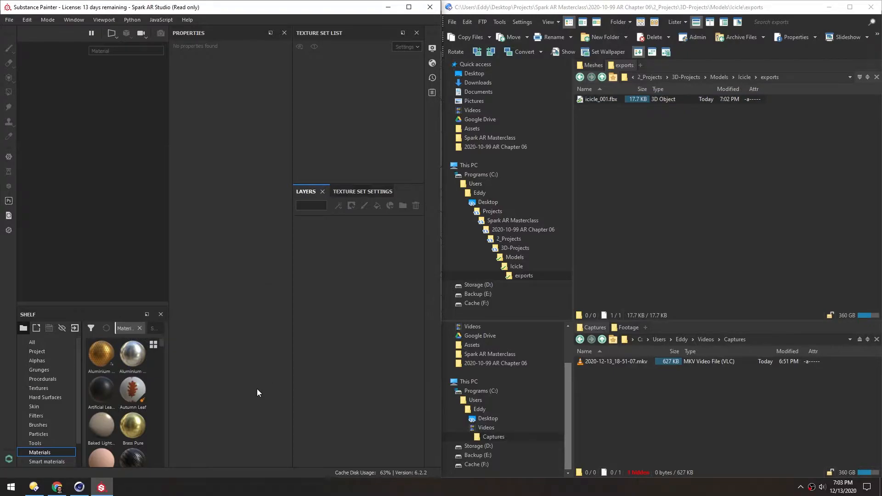
pyautogui.click(409, 8)
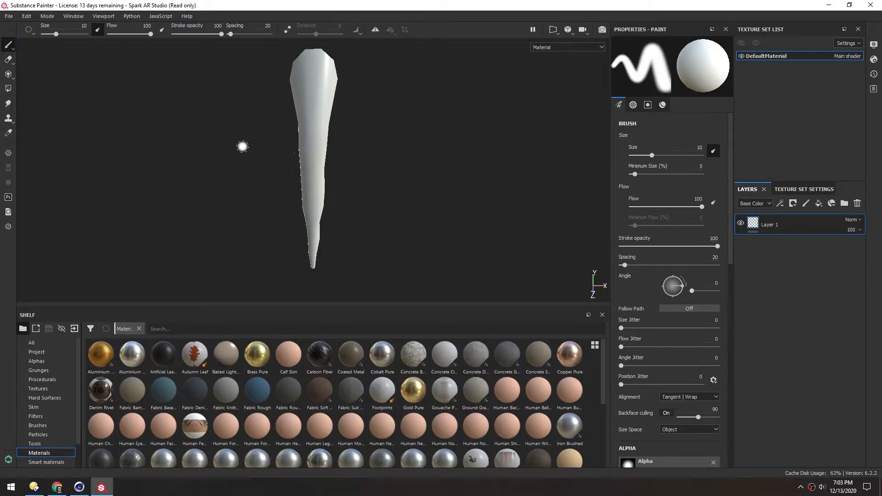
# - Create a folder named tex inside the Icicle folder and save the project as Icicle_001
pyautogui.click(8, 16)
pyautogui.click(14, 95)
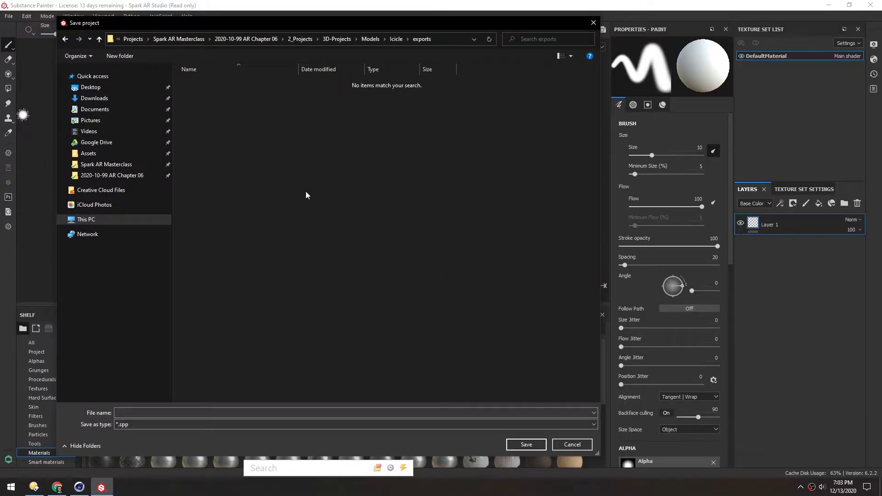
pyautogui.rightClick(271, 168)
pyautogui.write('tex')
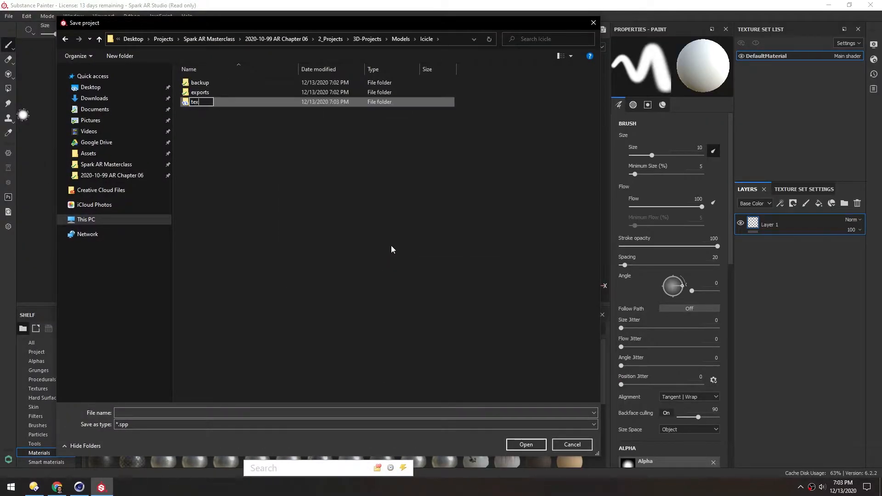
pyautogui.press('Return')
pyautogui.write('01')
pyautogui.press('Return')
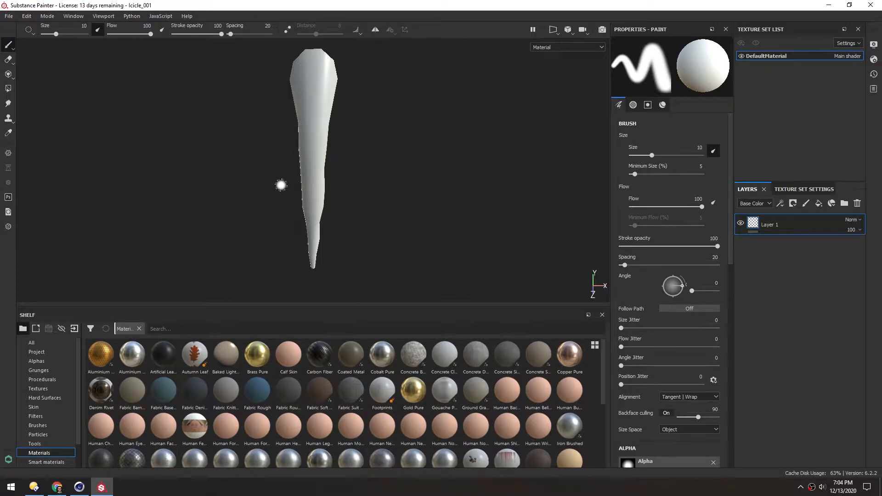
# - Replace the empty paint layer with a fill layer and set its base color to dark blue
pyautogui.click(820, 205)
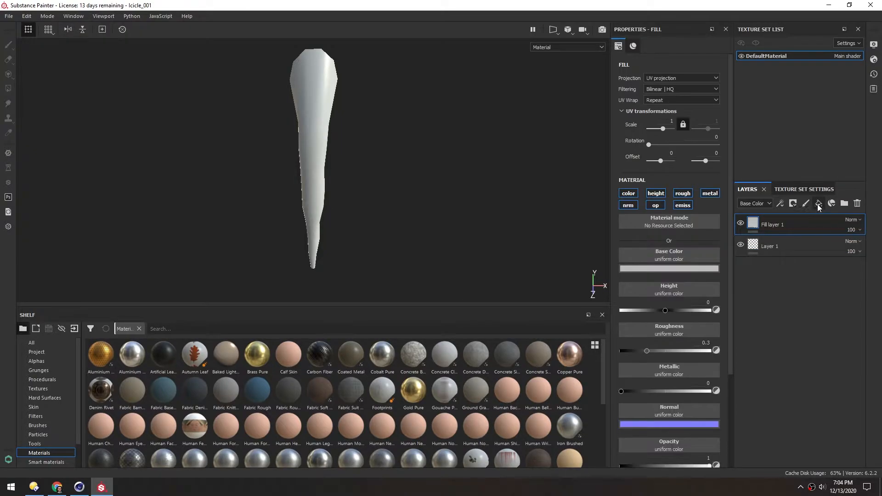
pyautogui.click(805, 243)
pyautogui.press('Delete')
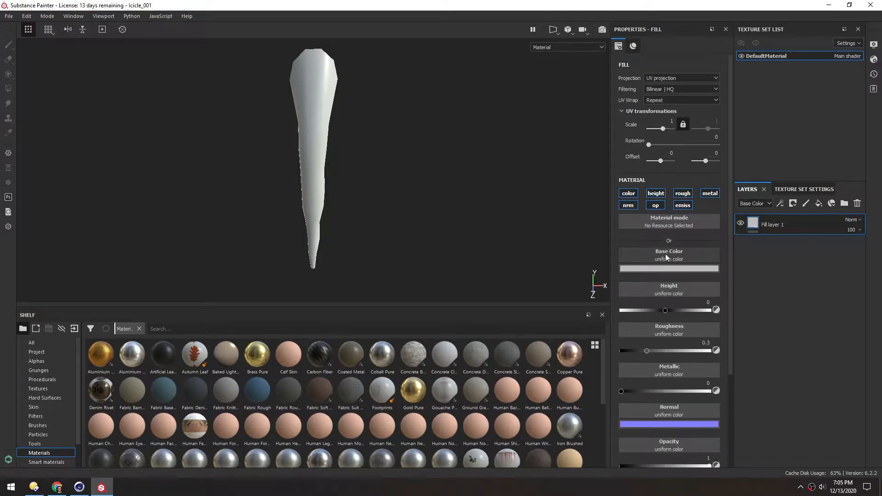
pyautogui.click(668, 270)
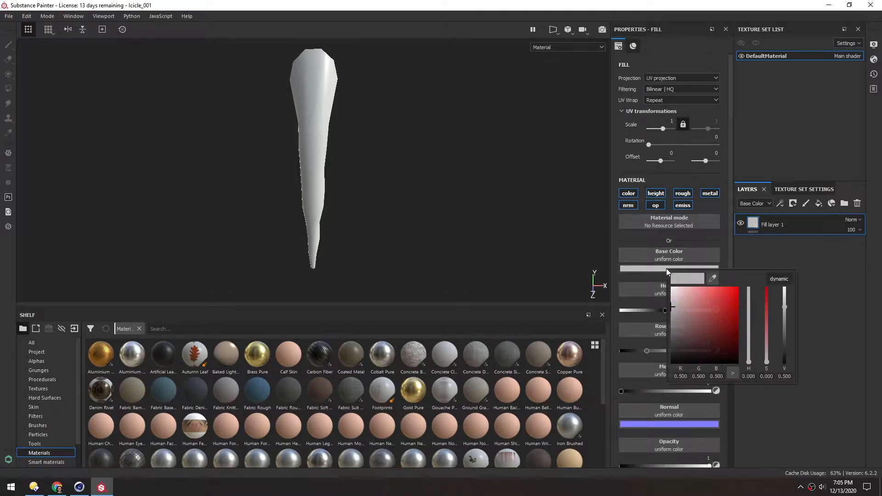
pyautogui.click(692, 320)
pyautogui.click(749, 310)
pyautogui.click(711, 330)
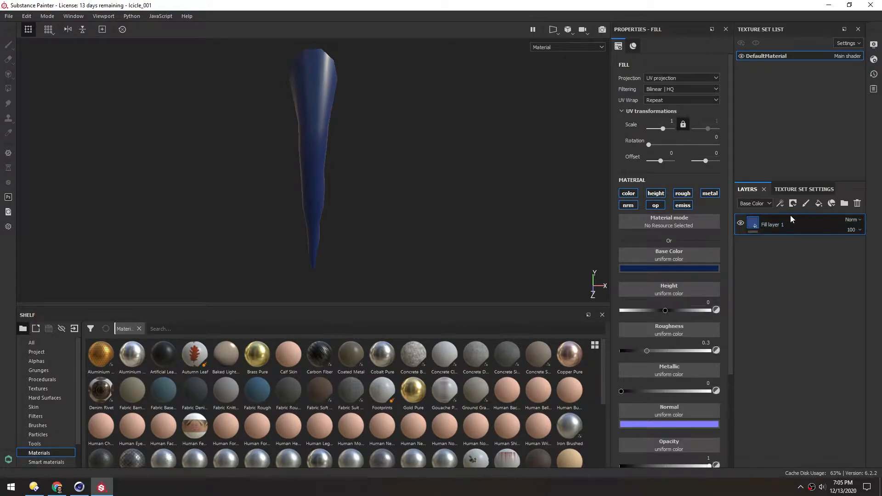
# - Add a second fill layer above the dark blue one and give it a black mask
pyautogui.click(818, 207)
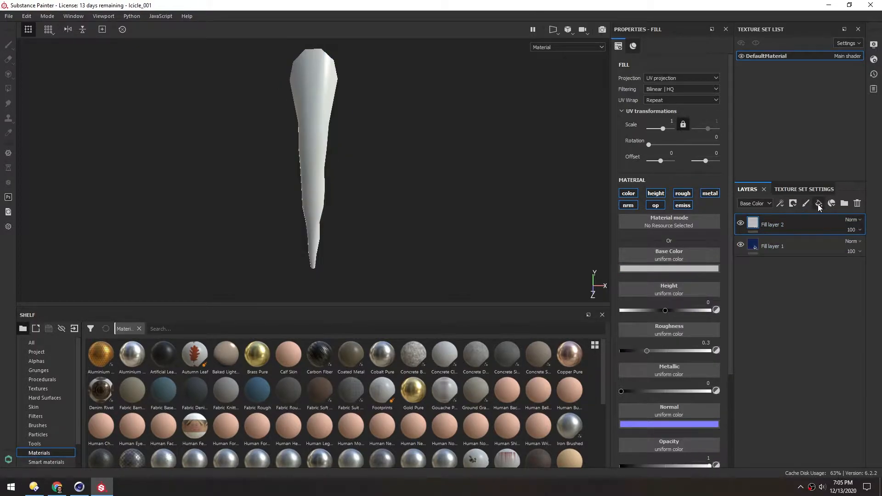
pyautogui.rightClick(753, 225)
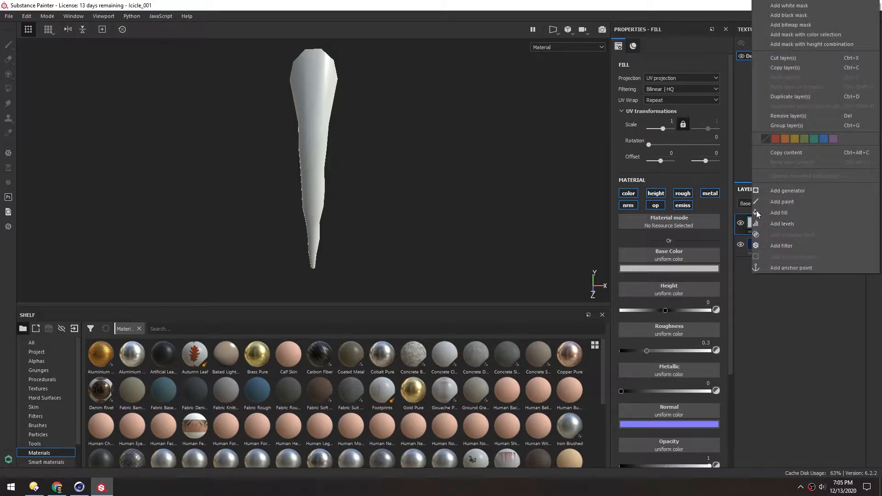
pyautogui.click(780, 17)
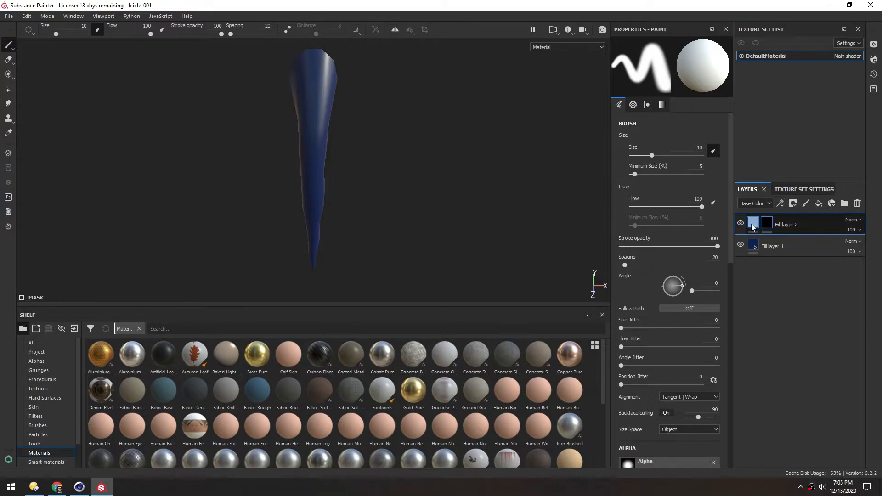
# - Set the second fill layer's base color to light blue and select its black mask for painting
pyautogui.click(753, 225)
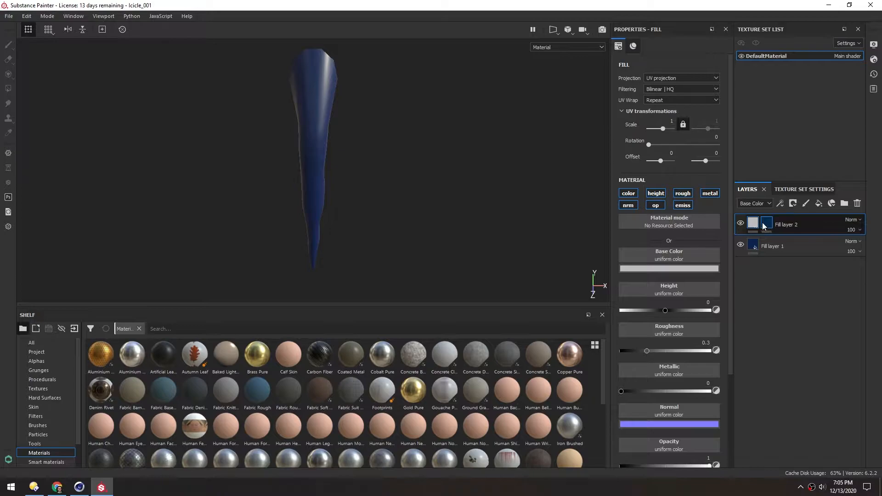
pyautogui.press('1')
pyautogui.click(754, 224)
pyautogui.click(669, 269)
pyautogui.moveTo(740, 341); pyautogui.dragTo(740, 319)
pyautogui.click(710, 311)
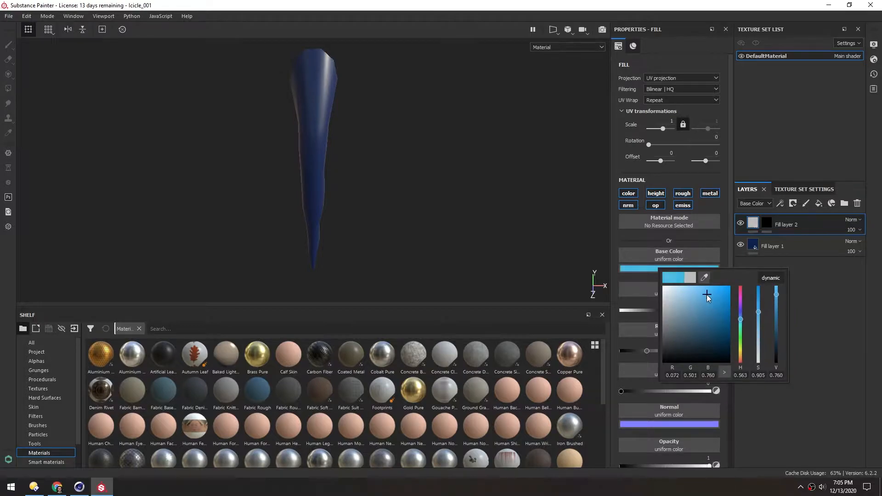
pyautogui.click(767, 225)
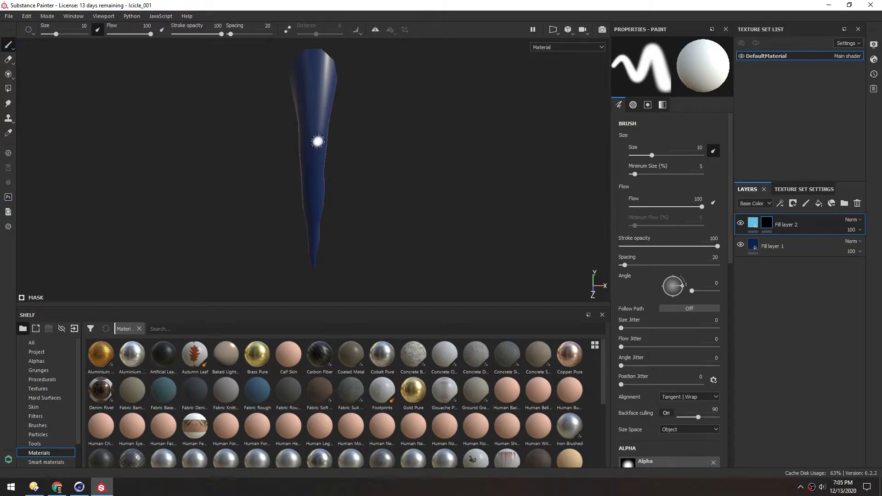
# - Load the Kyle's Concept brush with the branching crack pattern from the brush library
pyautogui.click(42, 425)
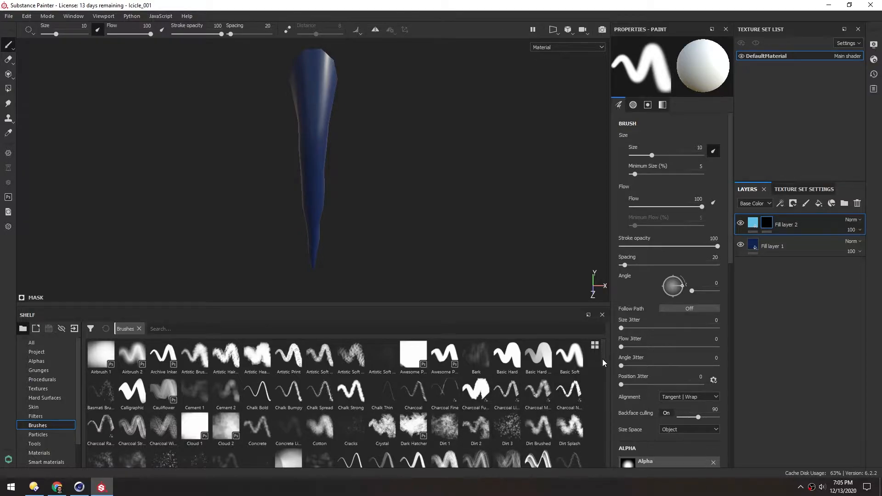
pyautogui.scroll(-1, 602, 359)
pyautogui.moveTo(604, 368); pyautogui.dragTo(605, 396)
pyautogui.click(382, 387)
# - Undo a trial crack stroke and stamp light blue cracks over the icicle's upper and middle sections instead
pyautogui.moveTo(317, 108); pyautogui.dragTo(324, 208)
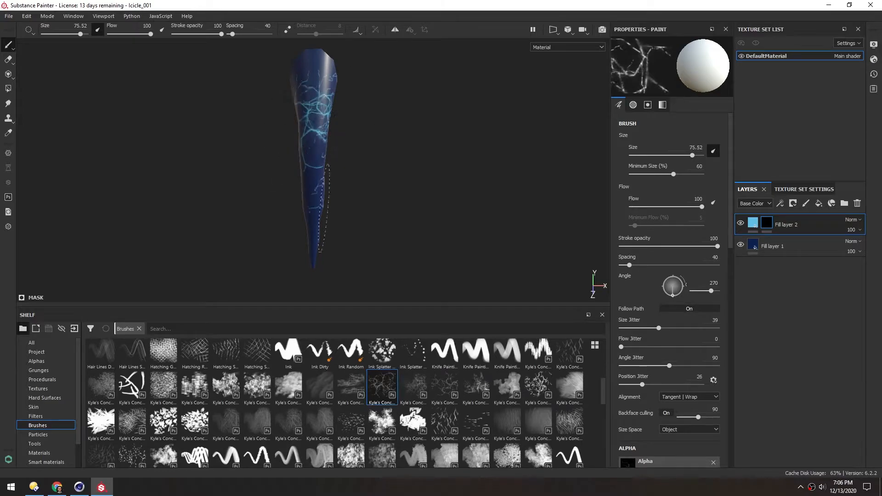
pyautogui.hotkey('ctrl', 'z')
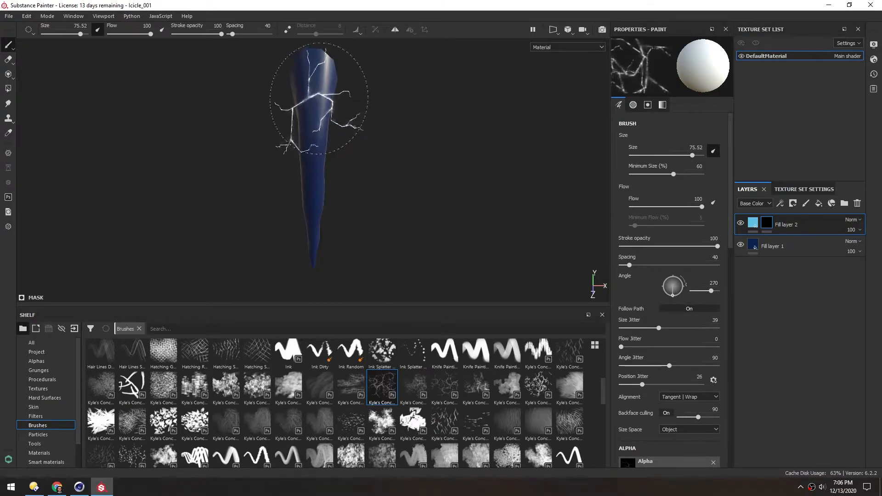
pyautogui.click(315, 106)
pyautogui.keyDown('alt'); pyautogui.moveTo(313, 150); pyautogui.dragTo(412, 144); pyautogui.keyUp('alt')
pyautogui.click(309, 207)
pyautogui.keyDown('alt'); pyautogui.moveTo(305, 211); pyautogui.dragTo(338, 138); pyautogui.keyUp('alt')
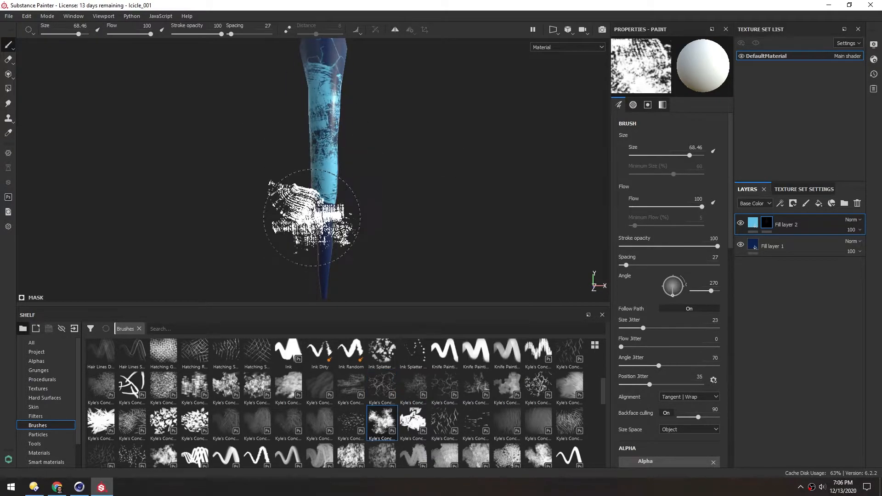
# - Load the clumpy, cloud-like Kyle's Concept brush and reduce its size to 8.05
pyautogui.scroll(-2, 608, 395)
pyautogui.click(164, 370)
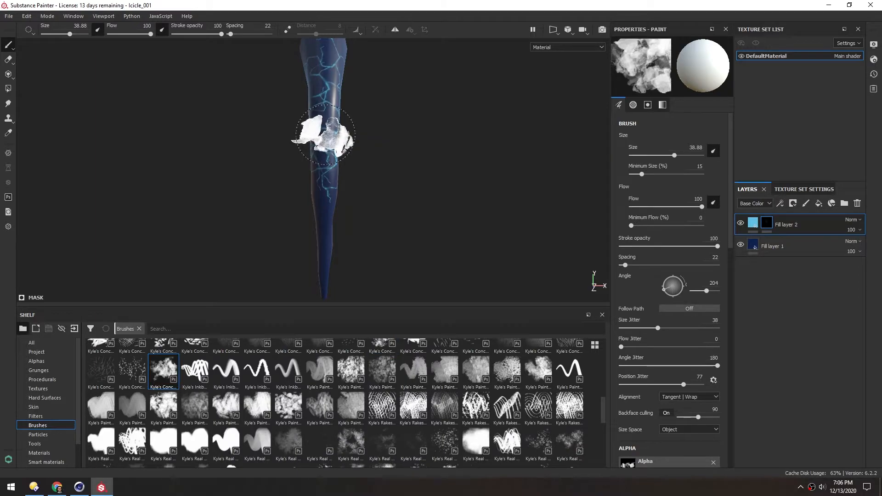
pyautogui.press('[')
pyautogui.press('[')
pyautogui.press('[')
pyautogui.press('[')
pyautogui.press('[')
pyautogui.press('[')
pyautogui.press('[')
pyautogui.press('[')
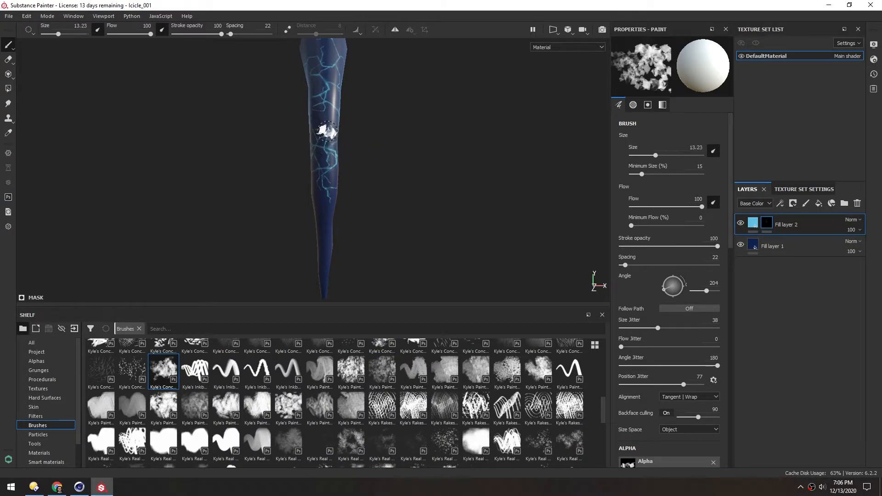
pyautogui.press('[')
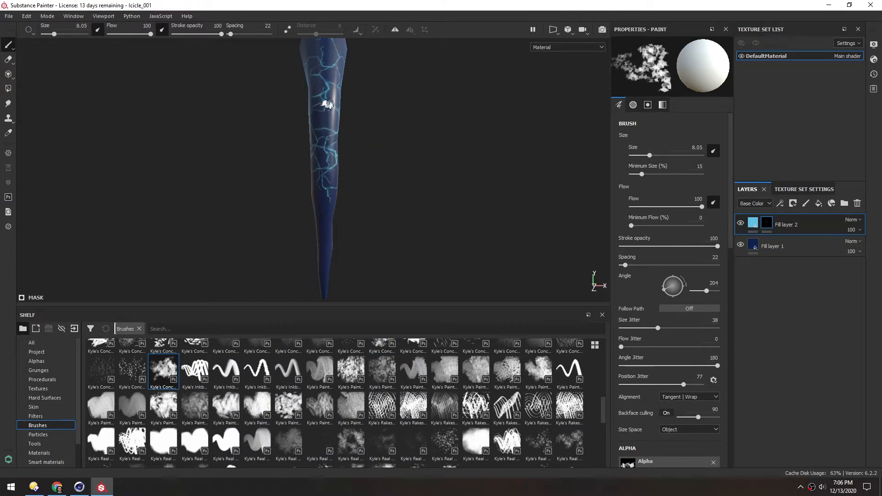
# - Enlarge the viewport by shrinking the shelf, and set the brush size to 5.01 and flow to 25 while painting the icicle
pyautogui.keyDown('alt'); pyautogui.moveTo(327, 95); pyautogui.dragTo(327, 257); pyautogui.keyUp('alt')
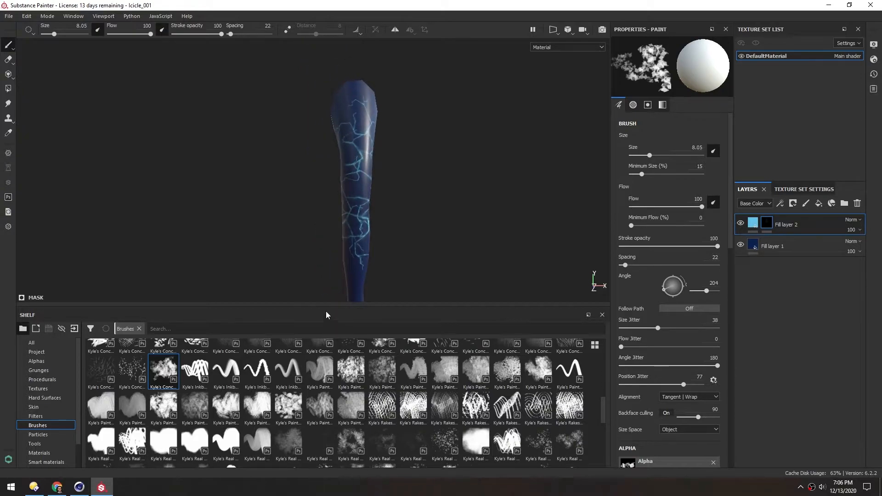
pyautogui.moveTo(323, 306); pyautogui.dragTo(323, 368)
pyautogui.keyDown('alt'); pyautogui.moveTo(294, 221); pyautogui.dragTo(280, 203); pyautogui.keyUp('alt')
pyautogui.press('[')
pyautogui.press('[')
pyautogui.press('[')
pyautogui.moveTo(362, 136); pyautogui.dragTo(357, 192)
pyautogui.moveTo(151, 34); pyautogui.dragTo(128, 34)
# - Paint soft light blue mottling over all sides of the icicle, from its thick end down to the tip
pyautogui.moveTo(108, 52)
pyautogui.keyDown('alt'); pyautogui.mouseDown()
pyautogui.moveTo(113, 60)
pyautogui.moveTo(120, 34)
pyautogui.mouseUp(); pyautogui.keyUp('alt')
pyautogui.moveTo(276, 207)
pyautogui.keyDown('alt'); pyautogui.mouseDown()
pyautogui.moveTo(303, 207)
pyautogui.moveTo(257, 197)
pyautogui.mouseUp(); pyautogui.keyUp('alt')
pyautogui.moveTo(347, 275); pyautogui.dragTo(347, 322)
pyautogui.keyDown('alt'); pyautogui.moveTo(276, 206); pyautogui.dragTo(303, 211); pyautogui.keyUp('alt')
pyautogui.moveTo(345, 174); pyautogui.dragTo(340, 194)
pyautogui.keyDown('alt'); pyautogui.moveTo(276, 207); pyautogui.dragTo(303, 207); pyautogui.keyUp('alt')
pyautogui.moveTo(338, 207); pyautogui.dragTo(338, 271)
pyautogui.keyDown('alt'); pyautogui.moveTo(340, 278); pyautogui.dragTo(346, 214, button='middle'); pyautogui.keyUp('alt')
pyautogui.moveTo(354, 250); pyautogui.dragTo(348, 308)
pyautogui.keyDown('alt'); pyautogui.moveTo(276, 242); pyautogui.dragTo(312, 242); pyautogui.keyUp('alt')
pyautogui.moveTo(368, 138)
pyautogui.mouseDown()
pyautogui.moveTo(363, 248)
pyautogui.moveTo(368, 168)
pyautogui.mouseUp()
pyautogui.keyDown('alt'); pyautogui.moveTo(294, 207); pyautogui.dragTo(257, 207); pyautogui.keyUp('alt')
pyautogui.keyDown('alt'); pyautogui.moveTo(395, 184); pyautogui.dragTo(359, 176); pyautogui.keyUp('alt')
pyautogui.moveTo(347, 138); pyautogui.dragTo(350, 339)
pyautogui.keyDown('alt'); pyautogui.moveTo(396, 184); pyautogui.dragTo(359, 184); pyautogui.keyUp('alt')
pyautogui.moveTo(333, 151)
pyautogui.mouseDown()
pyautogui.moveTo(337, 248)
pyautogui.moveTo(326, 273)
pyautogui.mouseUp()
pyautogui.keyDown('alt'); pyautogui.moveTo(404, 161); pyautogui.dragTo(336, 159); pyautogui.keyUp('alt')
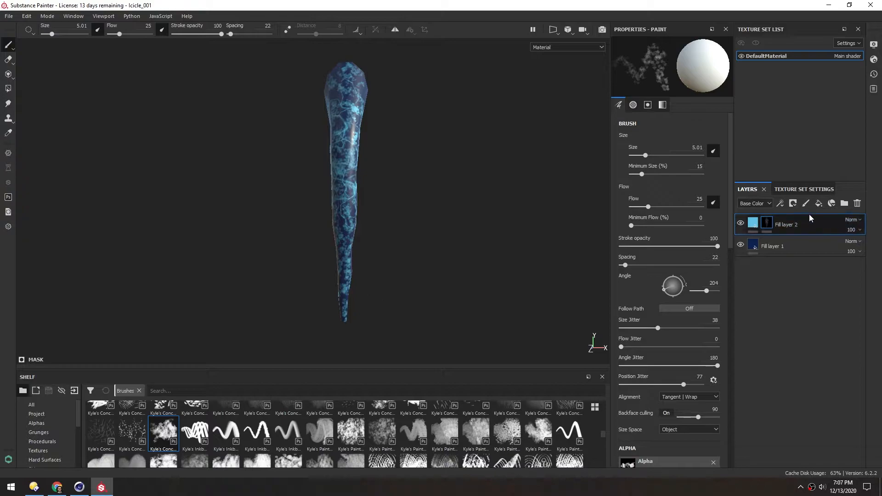
# - Add a third fill layer with a white base color and give it a black mask
pyautogui.click(819, 207)
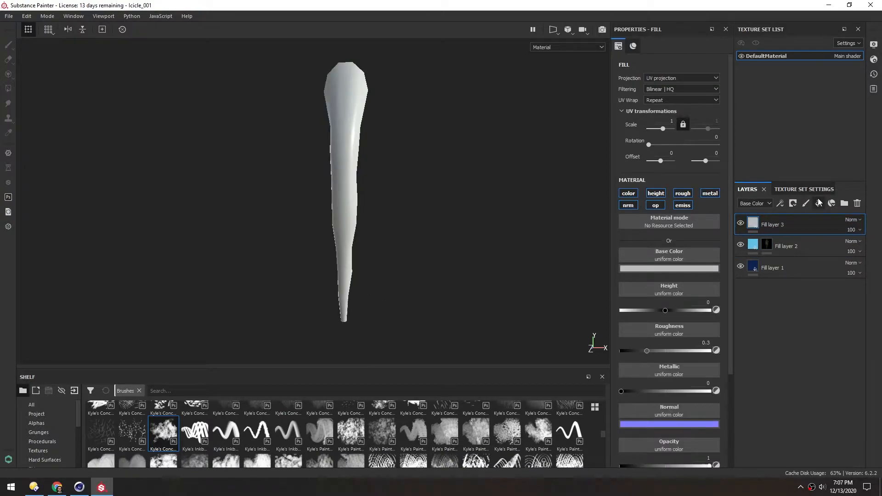
pyautogui.click(679, 269)
pyautogui.moveTo(692, 302); pyautogui.dragTo(615, 226)
pyautogui.click(827, 309)
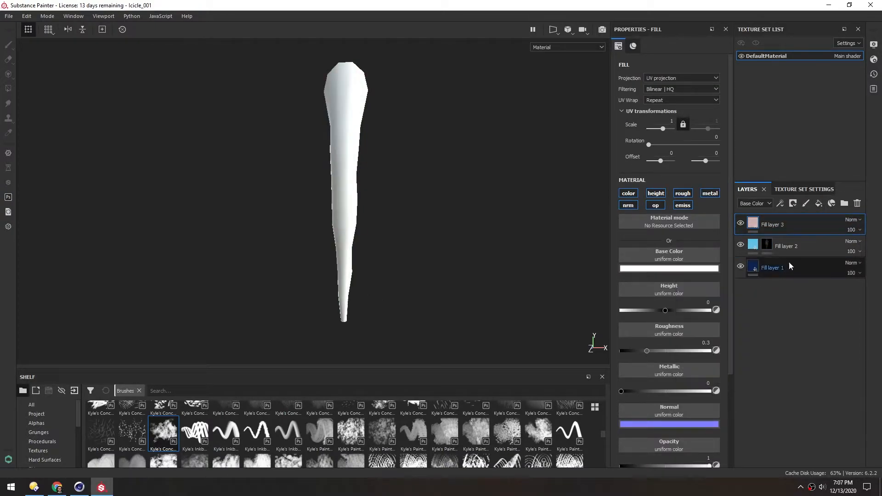
pyautogui.rightClick(752, 228)
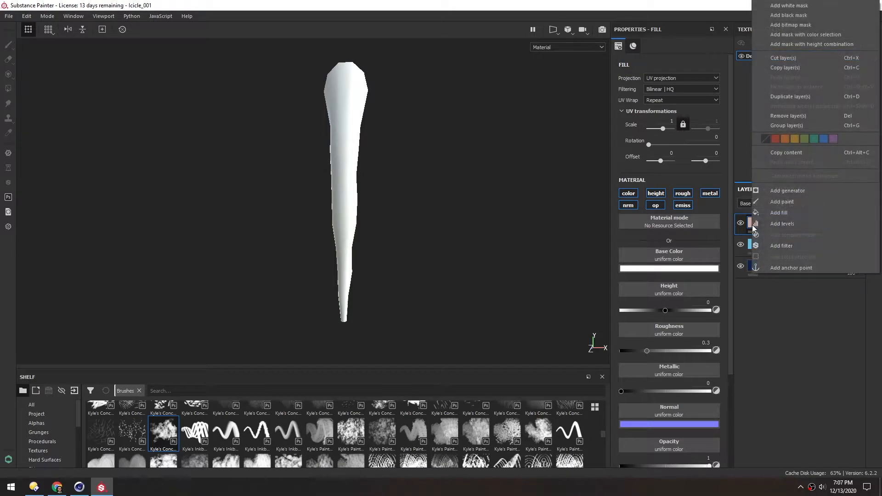
pyautogui.click(780, 16)
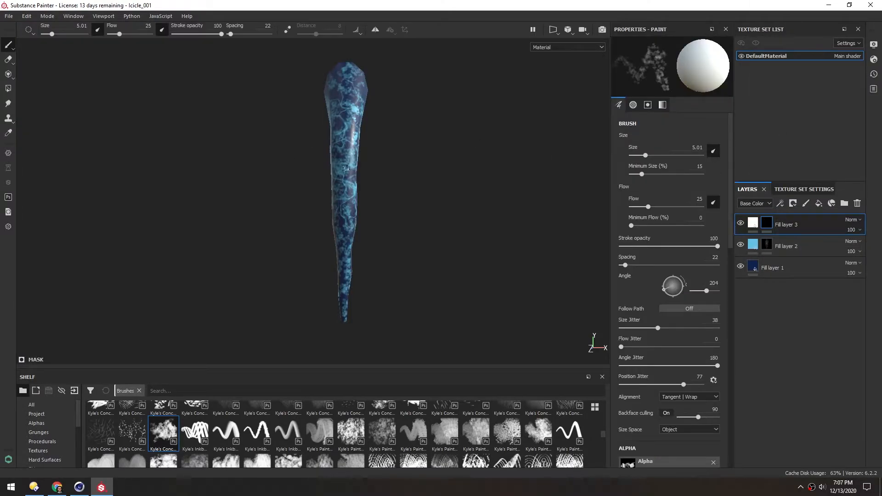
# - Reduce the brush size to 1.53 for painting fine white detail on the third fill layer's mask
pyautogui.press('[')
pyautogui.press('[')
pyautogui.press('[')
pyautogui.press('[')
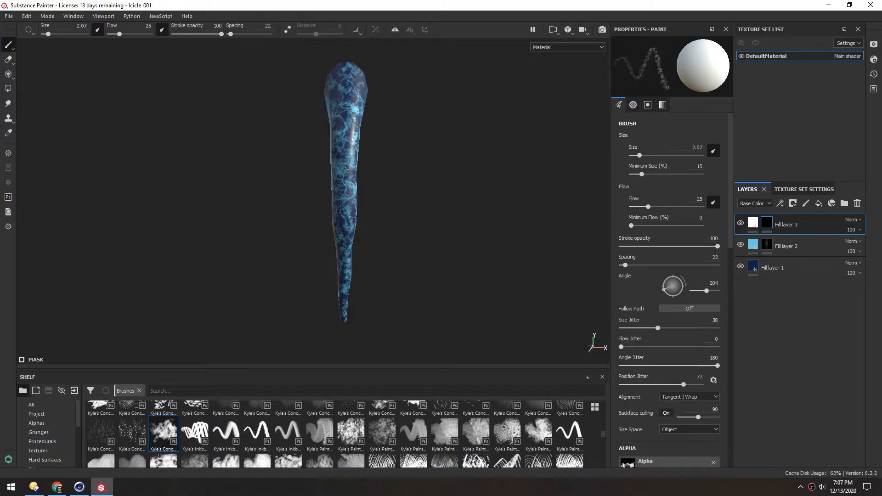
pyautogui.press('[')
pyautogui.scroll(3, 353, 126)
pyautogui.scroll(-1, 353, 126)
pyautogui.keyDown('alt'); pyautogui.moveTo(338, 136); pyautogui.dragTo(350, 134); pyautogui.keyUp('alt')
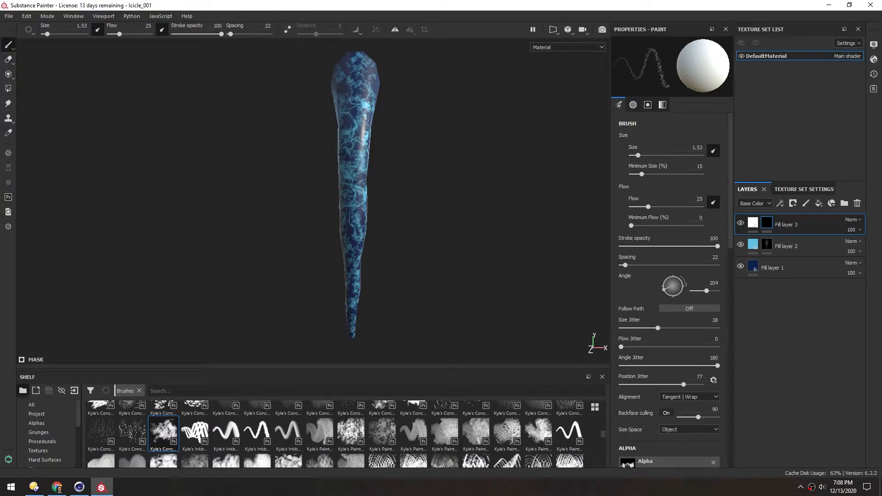
# - Raise the flow to 80 and paint thin white streaks across the icicle, enlarging the brush to 2.67
pyautogui.keyDown('alt'); pyautogui.moveTo(339, 127); pyautogui.dragTo(352, 148); pyautogui.keyUp('alt')
pyautogui.moveTo(120, 34); pyautogui.dragTo(143, 34)
pyautogui.keyDown('alt'); pyautogui.moveTo(344, 187); pyautogui.dragTo(351, 175); pyautogui.keyUp('alt')
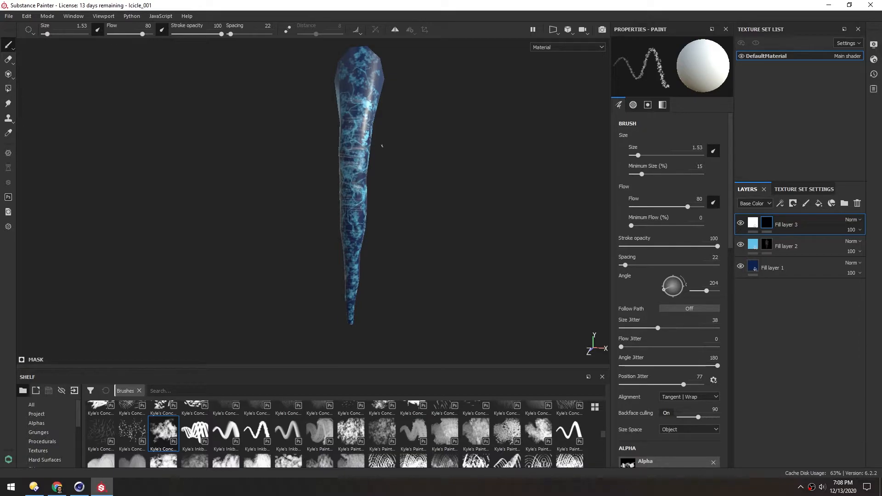
pyautogui.keyDown('alt'); pyautogui.moveTo(357, 121); pyautogui.dragTo(355, 118); pyautogui.keyUp('alt')
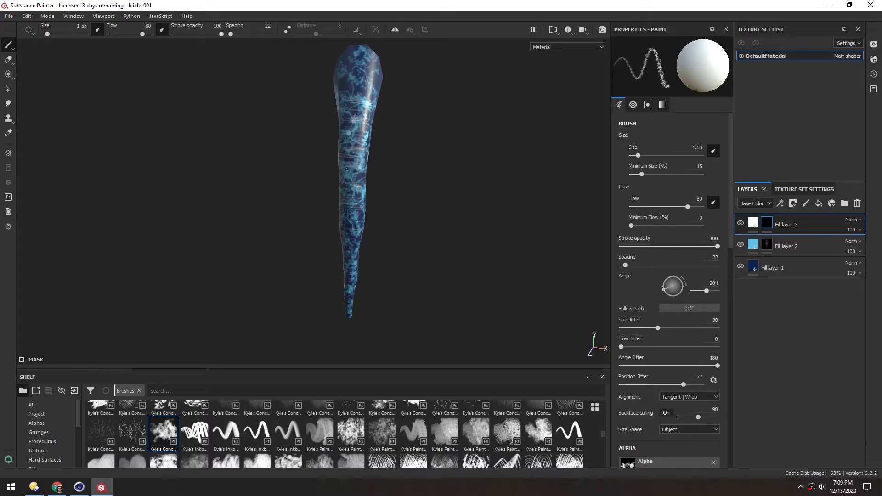
pyautogui.press(']')
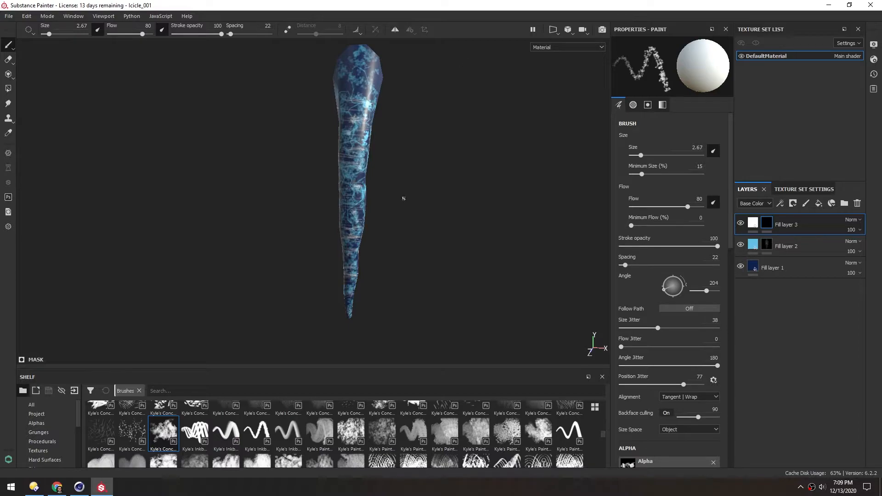
# - Show only the 2D UV view and display just the Base Color channel
pyautogui.click(554, 30)
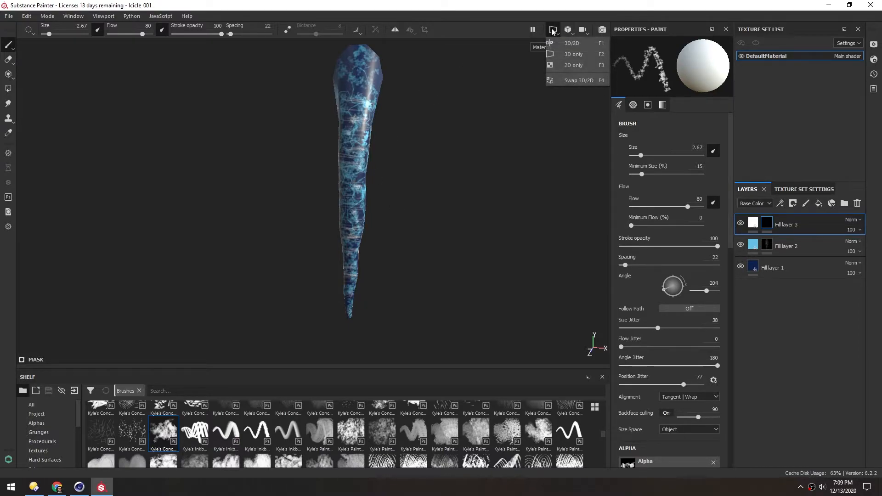
pyautogui.click(573, 65)
pyautogui.keyDown('ctrl'); pyautogui.keyDown('alt'); pyautogui.moveTo(435, 220); pyautogui.dragTo(244, 225); pyautogui.keyUp('alt'); pyautogui.keyUp('ctrl')
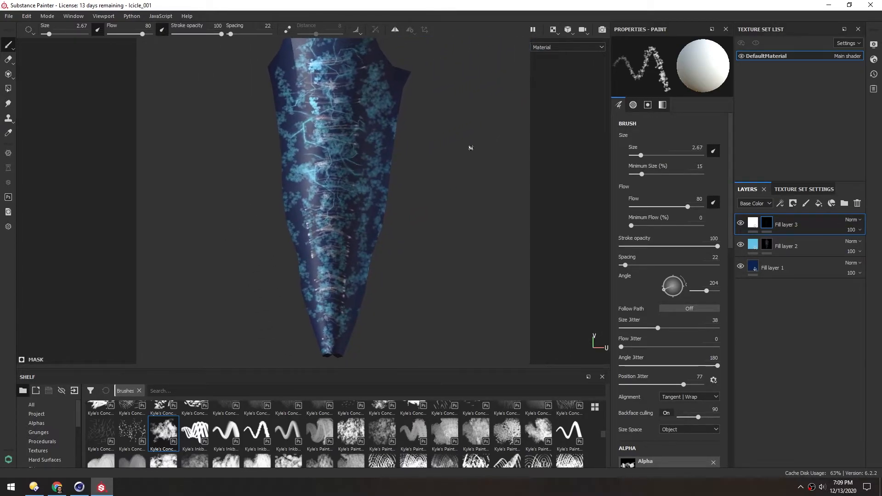
pyautogui.click(551, 48)
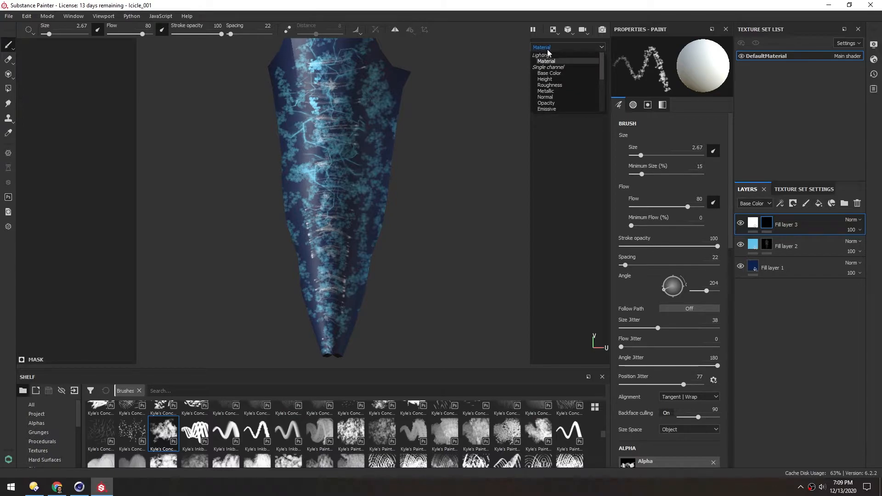
pyautogui.click(549, 74)
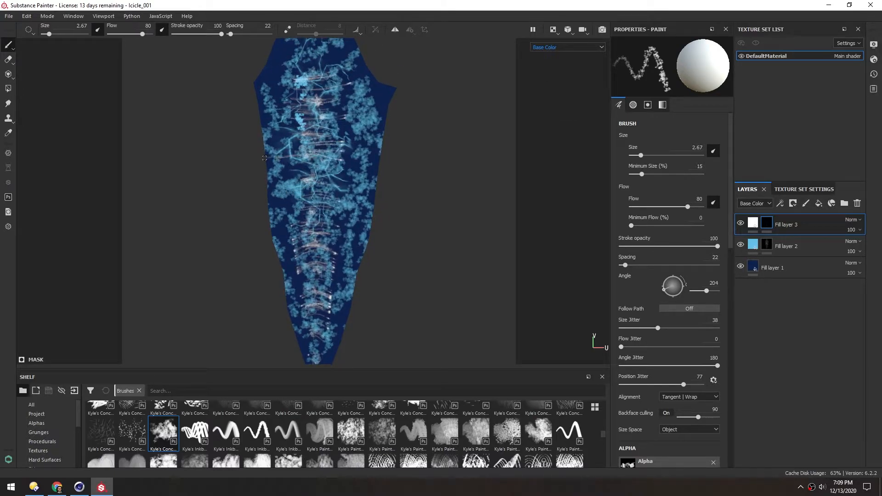
# - Paint white streaks across the full width of the UV island and along its center
pyautogui.moveTo(377, 156)
pyautogui.mouseDown()
pyautogui.moveTo(311, 156)
pyautogui.moveTo(323, 144)
pyautogui.mouseUp()
pyautogui.moveTo(267, 145); pyautogui.dragTo(304, 144)
pyautogui.moveTo(355, 134); pyautogui.dragTo(306, 136)
pyautogui.moveTo(318, 102)
pyautogui.mouseDown()
pyautogui.moveTo(316, 111)
pyautogui.moveTo(310, 78)
pyautogui.mouseUp()
pyautogui.moveTo(306, 137)
pyautogui.mouseDown()
pyautogui.moveTo(317, 138)
pyautogui.moveTo(312, 153)
pyautogui.mouseUp()
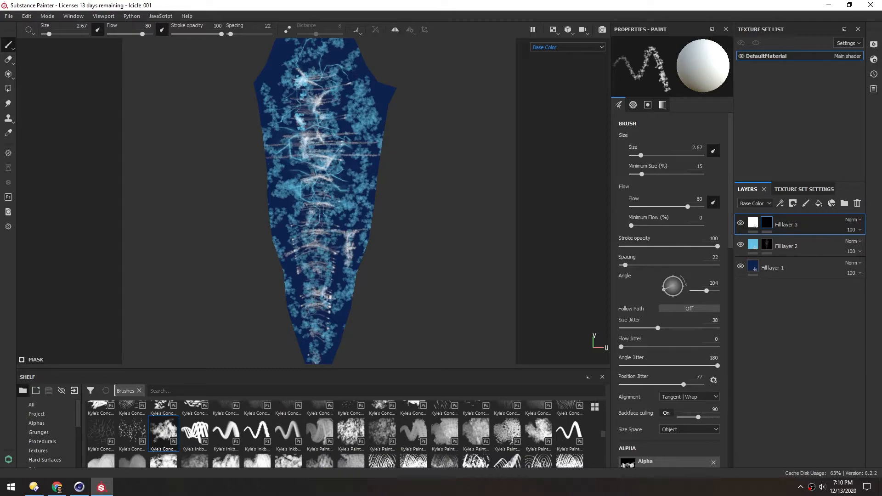
# - Try the square Awesome brush at a very small size, then replace it with a speckled Kyle's Real brush
pyautogui.scroll(10, 603, 434)
pyautogui.click(413, 416)
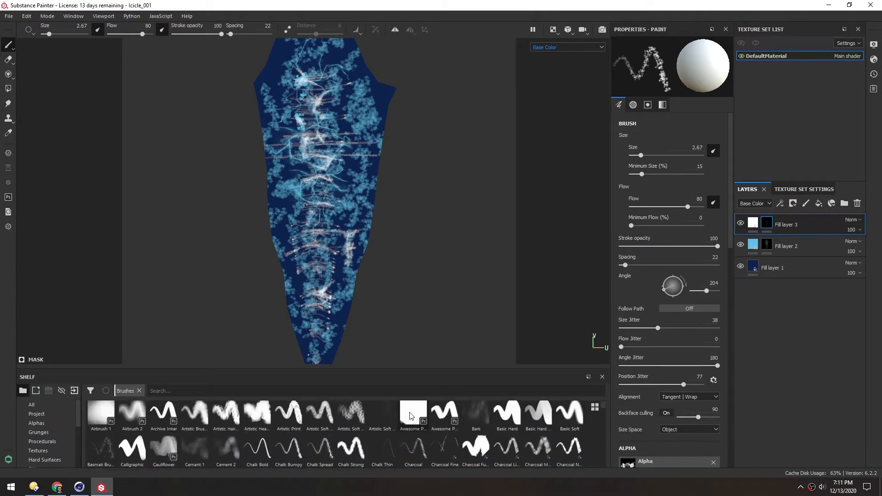
pyautogui.keyDown('ctrl'); pyautogui.moveTo(299, 189); pyautogui.dragTo(244, 188, button='right'); pyautogui.keyUp('ctrl')
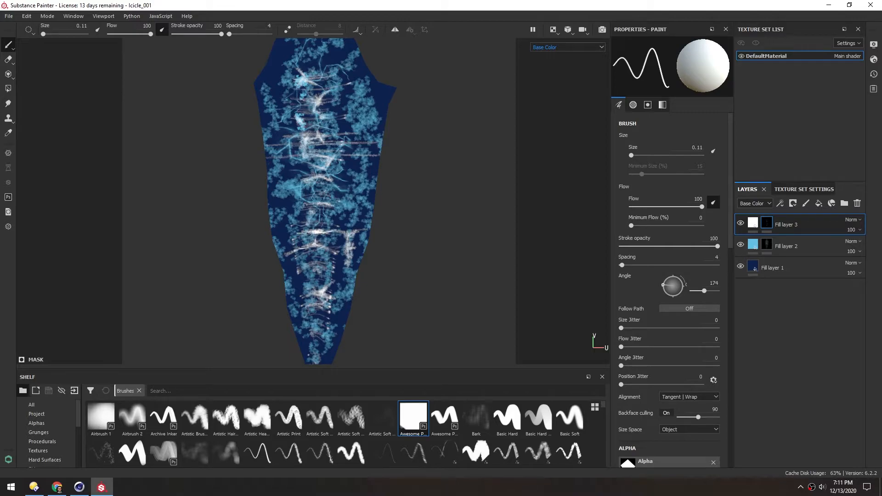
pyautogui.moveTo(601, 406); pyautogui.dragTo(600, 443)
pyautogui.click(539, 419)
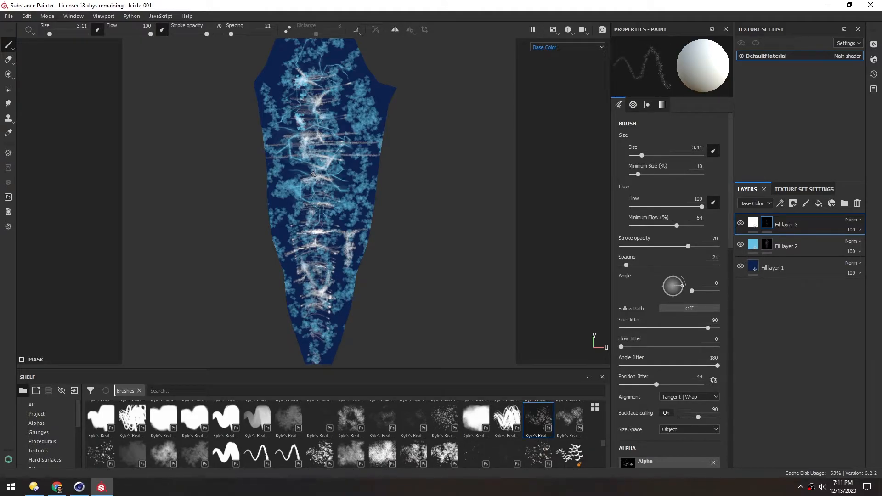
# - Return to the 3D-only view and set up the Smudge tool with the dense speckled Kyle's Real brush at size 38.13
pyautogui.click(553, 30)
pyautogui.keyDown('alt'); pyautogui.moveTo(307, 144); pyautogui.dragTo(299, 139); pyautogui.keyUp('alt')
pyautogui.click(56, 488)
pyautogui.click(56, 488)
pyautogui.click(8, 104)
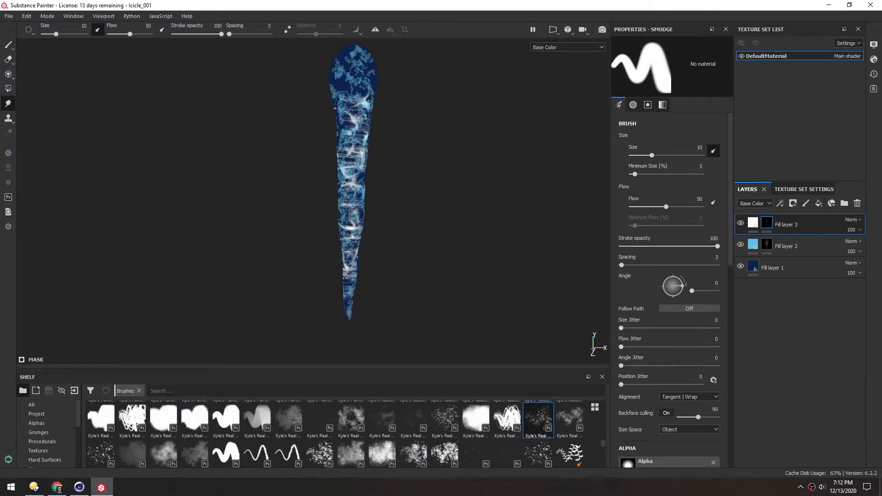
pyautogui.click(570, 420)
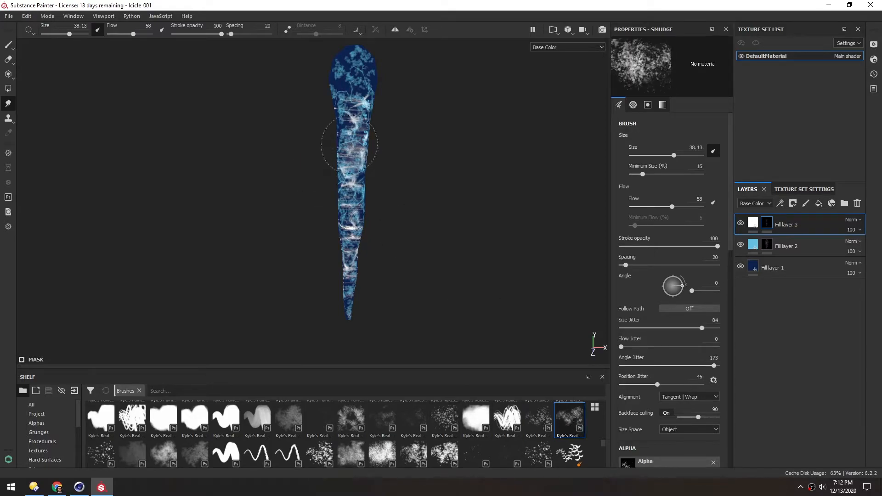
# - Switch to the 2D-only view and smudge the white streaks on the third fill layer's mask
pyautogui.click(554, 30)
pyautogui.click(570, 75)
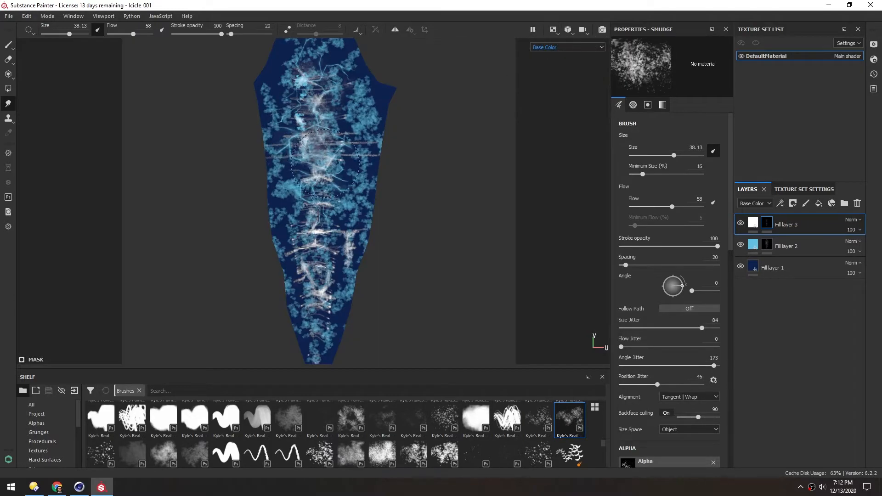
pyautogui.moveTo(335, 268)
pyautogui.mouseDown()
pyautogui.moveTo(324, 308)
pyautogui.moveTo(301, 252)
pyautogui.moveTo(309, 276)
pyautogui.mouseUp()
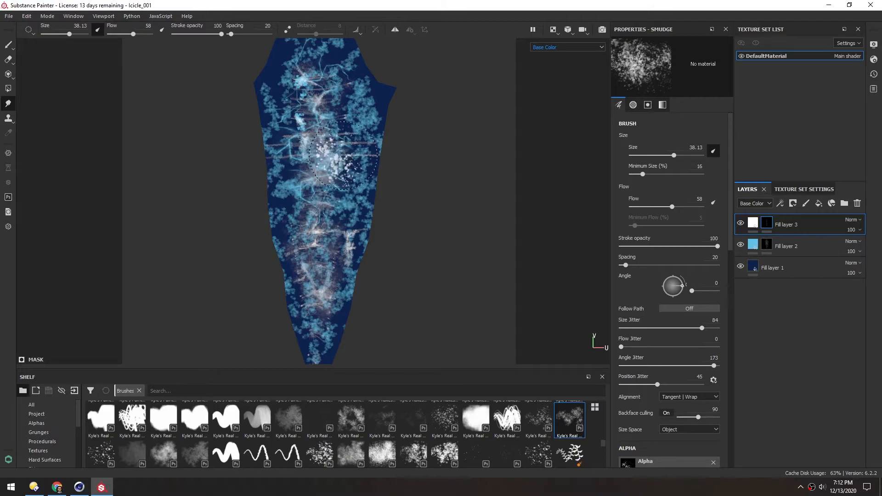
# - Select Fill layer 2 and smudge its light blue pattern along the UV island
pyautogui.click(786, 246)
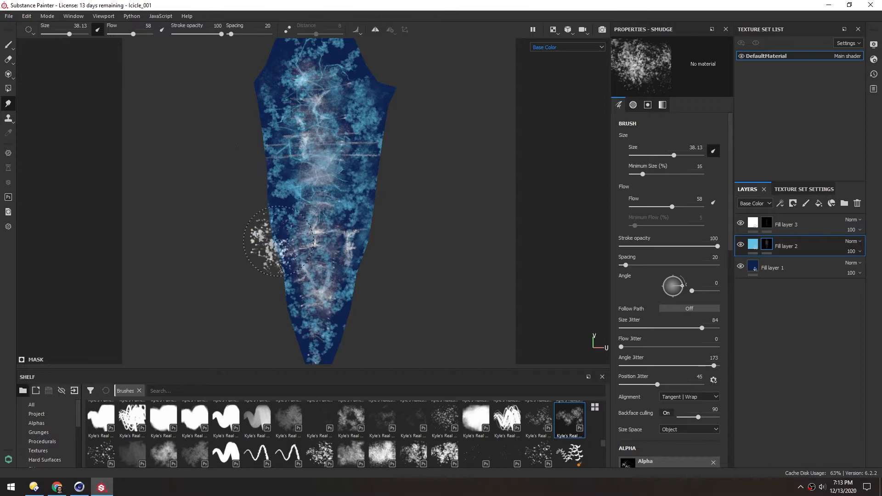
pyautogui.keyDown('alt'); pyautogui.moveTo(293, 264); pyautogui.dragTo(303, 167, button='middle'); pyautogui.keyUp('alt')
pyautogui.keyDown('alt'); pyautogui.moveTo(289, 133); pyautogui.dragTo(275, 235, button='middle'); pyautogui.keyUp('alt')
# - Select Fill layer 3's mask, reduce the smudge brush to 20.93 and soften the remaining white streaks
pyautogui.click(766, 223)
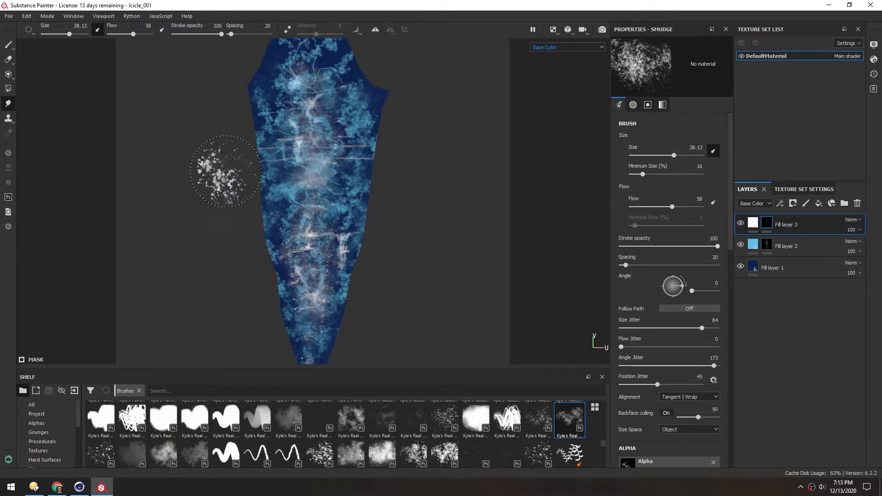
pyautogui.keyDown('ctrl'); pyautogui.moveTo(245, 234); pyautogui.dragTo(224, 239, button='right'); pyautogui.keyUp('ctrl')
pyautogui.moveTo(306, 232); pyautogui.dragTo(320, 253)
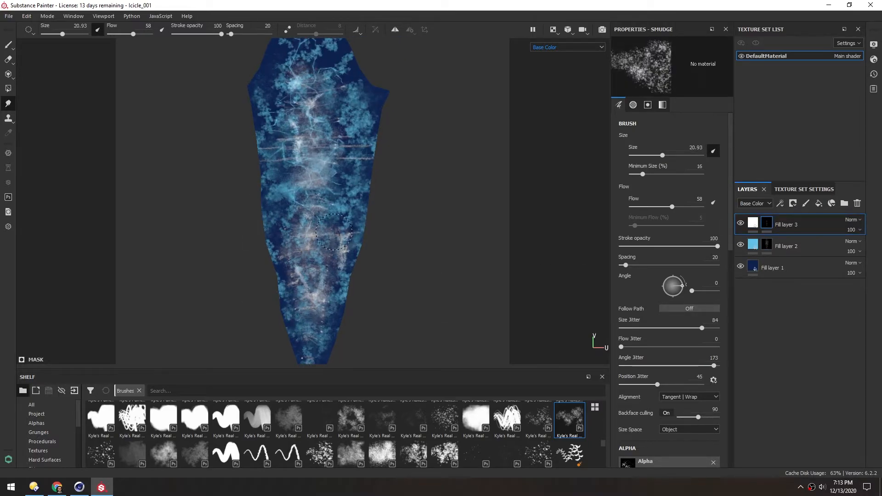
pyautogui.keyDown('alt'); pyautogui.moveTo(262, 136); pyautogui.dragTo(263, 172, button='middle'); pyautogui.keyUp('alt')
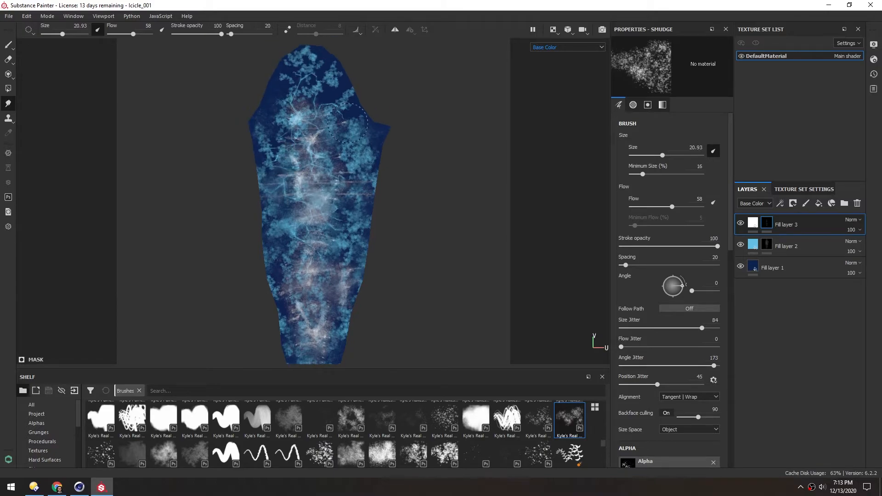
pyautogui.keyDown('alt'); pyautogui.moveTo(323, 346); pyautogui.dragTo(336, 258, button='middle'); pyautogui.keyUp('alt')
# - Show the 3D and 2D views side by side and smudge Fill layer 2's mask near the icicle's thick end
pyautogui.click(553, 30)
pyautogui.click(558, 43)
pyautogui.keyDown('alt'); pyautogui.moveTo(138, 193); pyautogui.dragTo(151, 174); pyautogui.keyUp('alt')
pyautogui.keyDown('alt'); pyautogui.moveTo(362, 98); pyautogui.dragTo(368, 229, button='middle'); pyautogui.keyUp('alt')
pyautogui.click(771, 240)
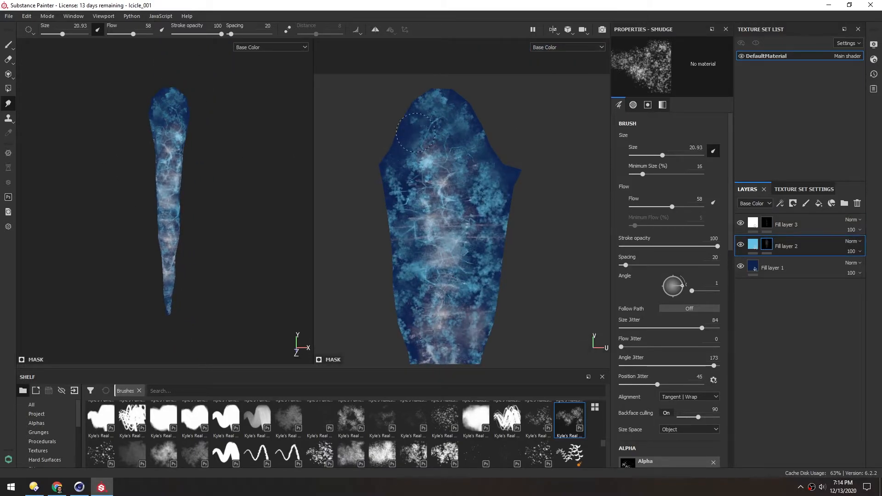
# - Blend Fill layer 2's light blue pattern around the icicle's rounded upper end, checking it from the front and back
pyautogui.moveTo(291, 164)
pyautogui.keyDown('alt'); pyautogui.mouseDown()
pyautogui.moveTo(124, 184)
pyautogui.moveTo(158, 167)
pyautogui.mouseUp(); pyautogui.keyUp('alt')
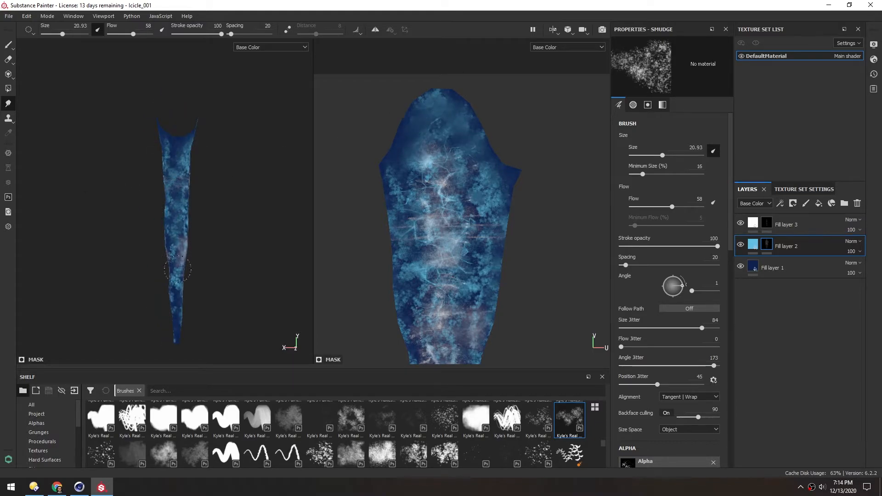
pyautogui.moveTo(172, 256)
pyautogui.keyDown('alt'); pyautogui.mouseDown()
pyautogui.moveTo(181, 197)
pyautogui.moveTo(128, 173)
pyautogui.moveTo(140, 176)
pyautogui.moveTo(139, 158)
pyautogui.mouseUp(); pyautogui.keyUp('alt')
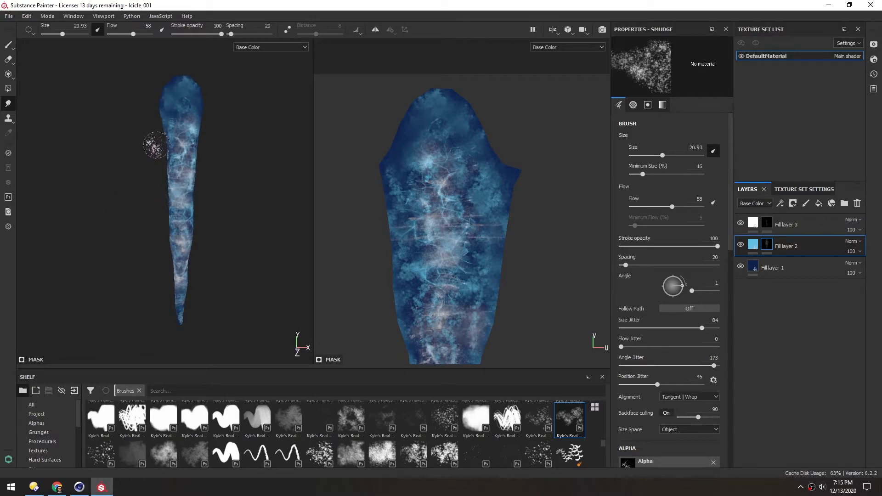
pyautogui.moveTo(124, 113)
pyautogui.keyDown('alt'); pyautogui.mouseDown()
pyautogui.moveTo(164, 109)
pyautogui.moveTo(113, 131)
pyautogui.moveTo(123, 160)
pyautogui.moveTo(107, 158)
pyautogui.mouseUp(); pyautogui.keyUp('alt')
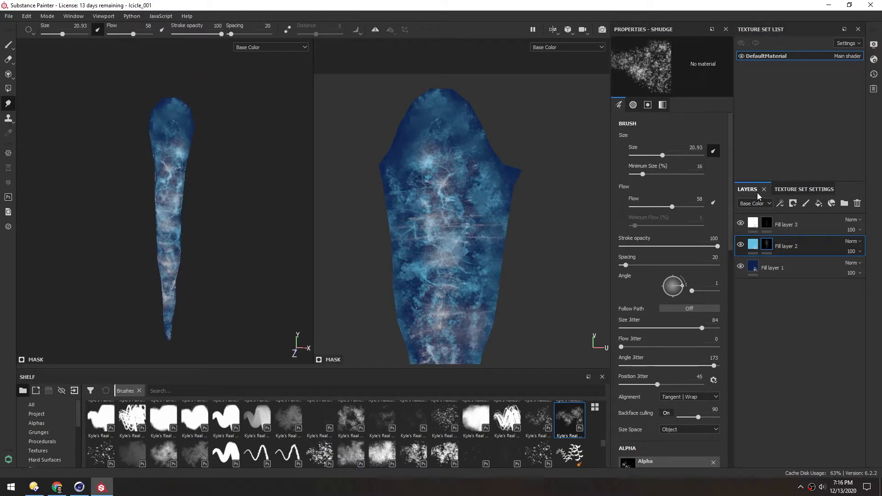
# - Review the texture set's channels, including opacity, and the list of additional channels
pyautogui.click(799, 192)
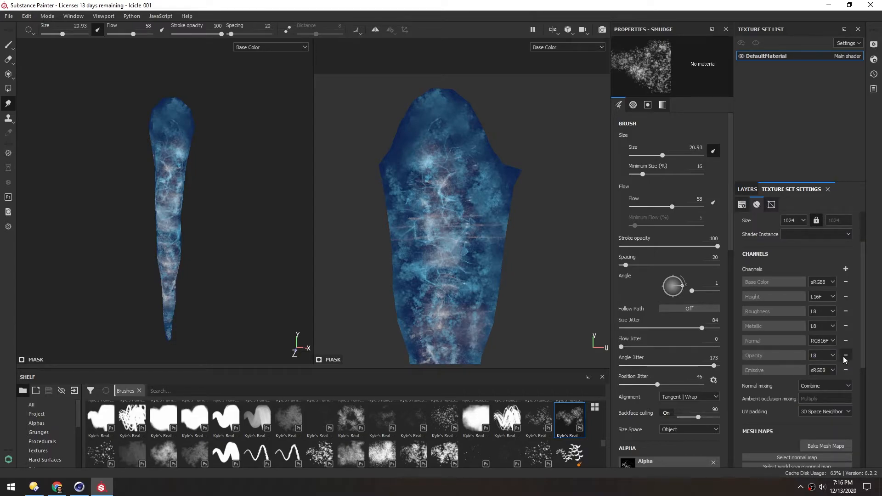
pyautogui.click(846, 270)
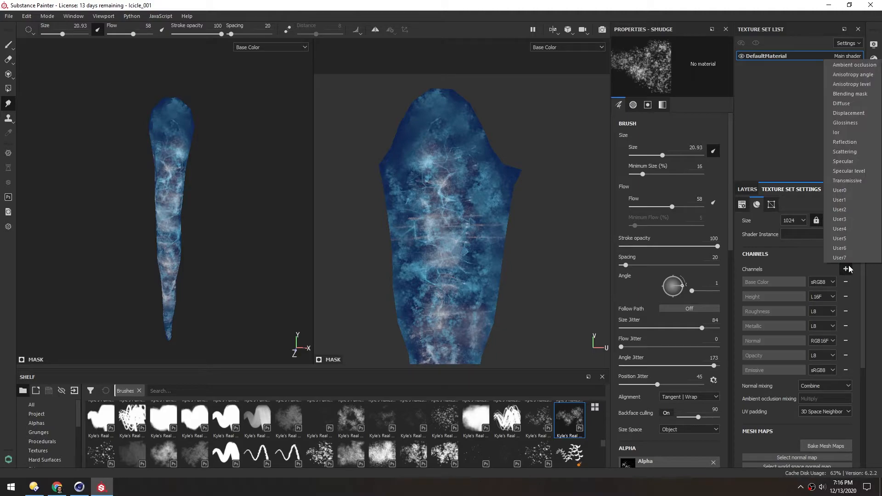
pyautogui.click(803, 256)
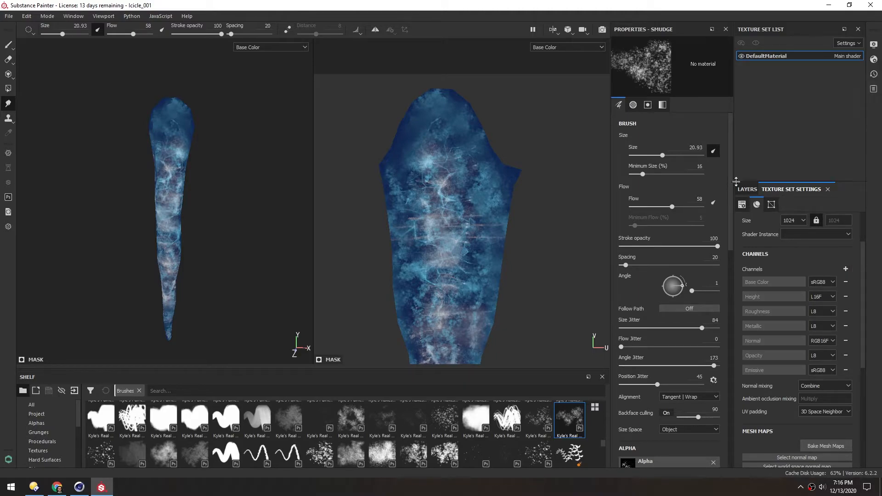
pyautogui.click(747, 190)
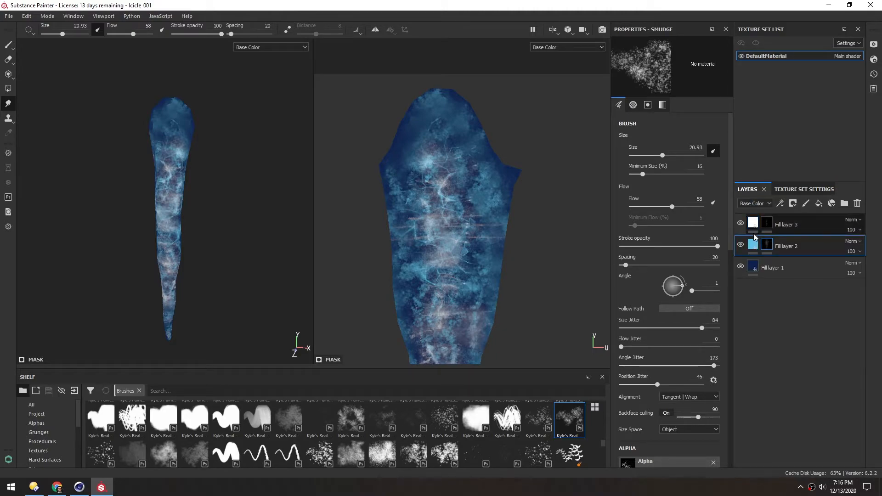
# - Disable the opacity channel on Fill layers 1, 2 and 3
pyautogui.click(752, 272)
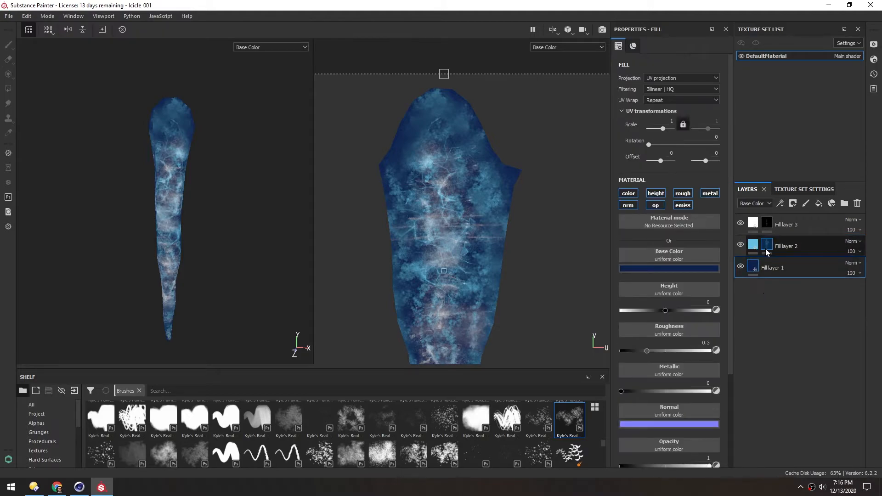
pyautogui.click(656, 206)
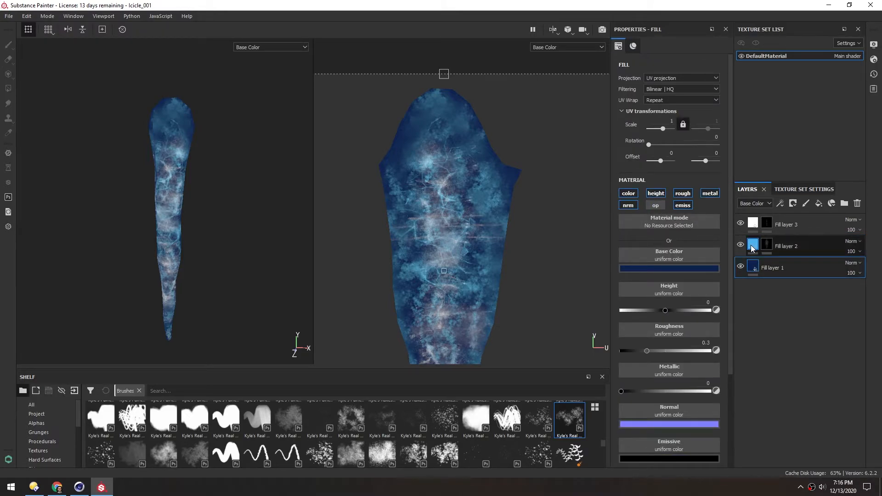
pyautogui.click(752, 247)
pyautogui.click(653, 206)
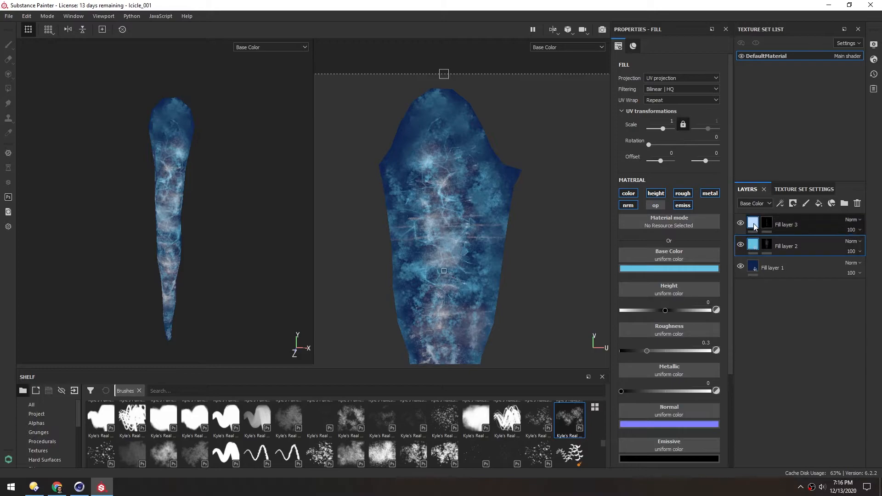
pyautogui.click(753, 225)
pyautogui.click(655, 207)
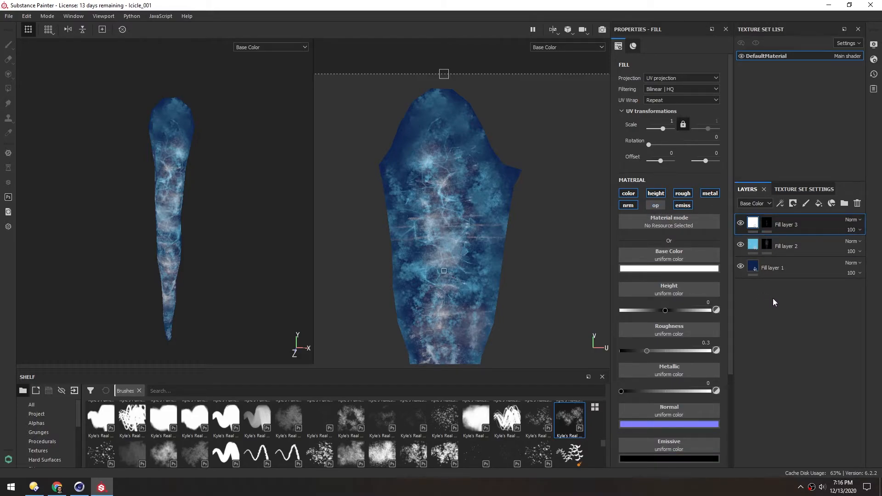
# - Add a fill layer above the others with only its opacity channel enabled, and give it a white mask
pyautogui.click(818, 203)
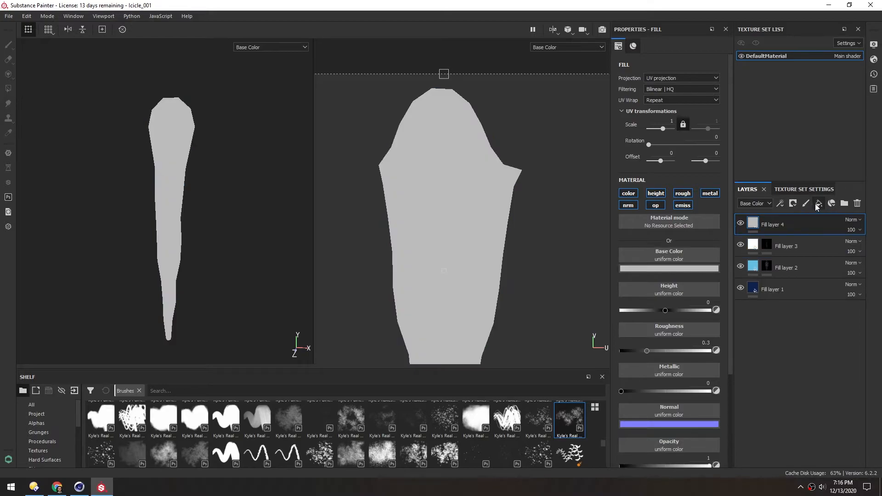
pyautogui.click(632, 206)
pyautogui.click(629, 195)
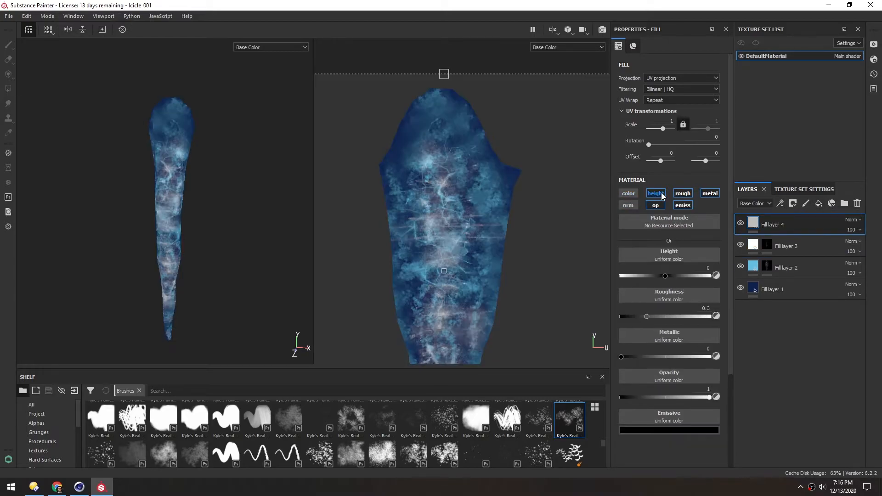
pyautogui.click(659, 195)
pyautogui.click(680, 194)
pyautogui.click(682, 206)
pyautogui.click(710, 194)
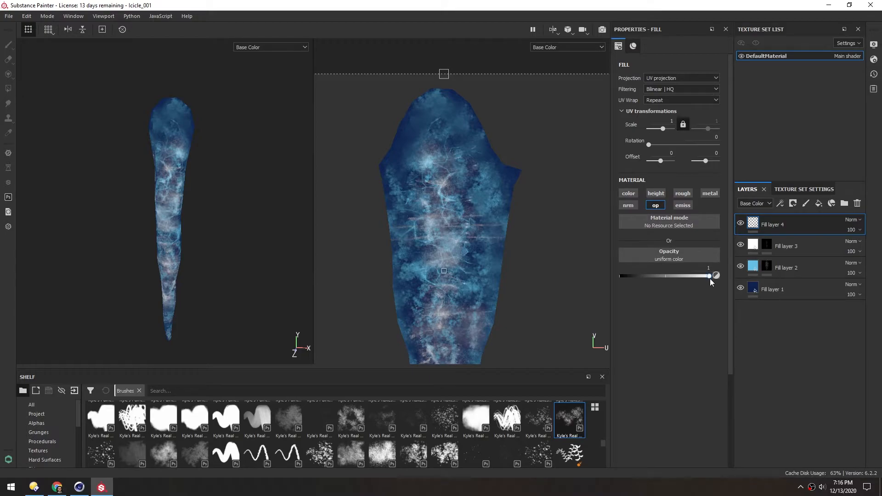
pyautogui.rightClick(753, 225)
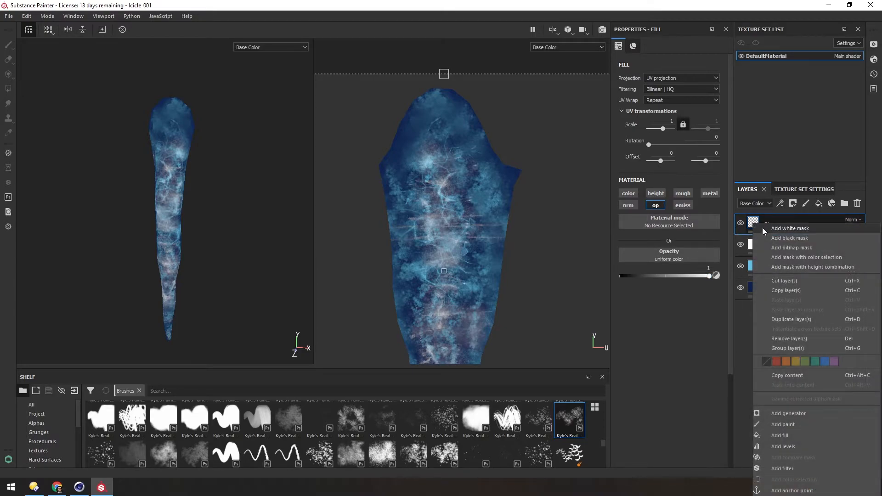
pyautogui.click(776, 229)
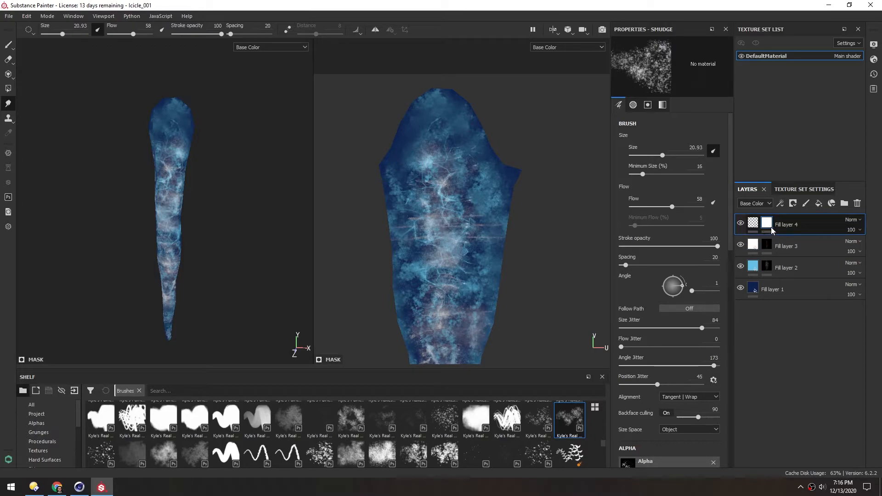
# - Switch from smudging to the Paint tool with grayscale 0 and choose the Dirt 2 brush for Fill layer 4's mask
pyautogui.moveTo(772, 227)
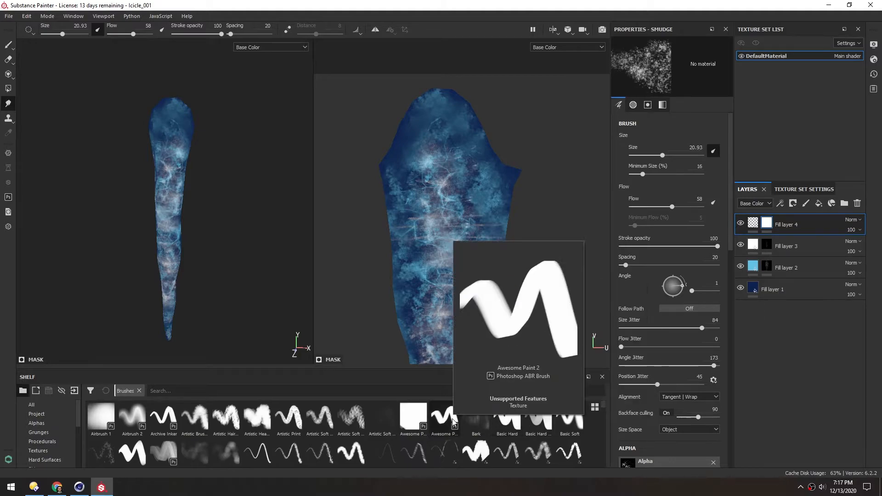
pyautogui.click(570, 418)
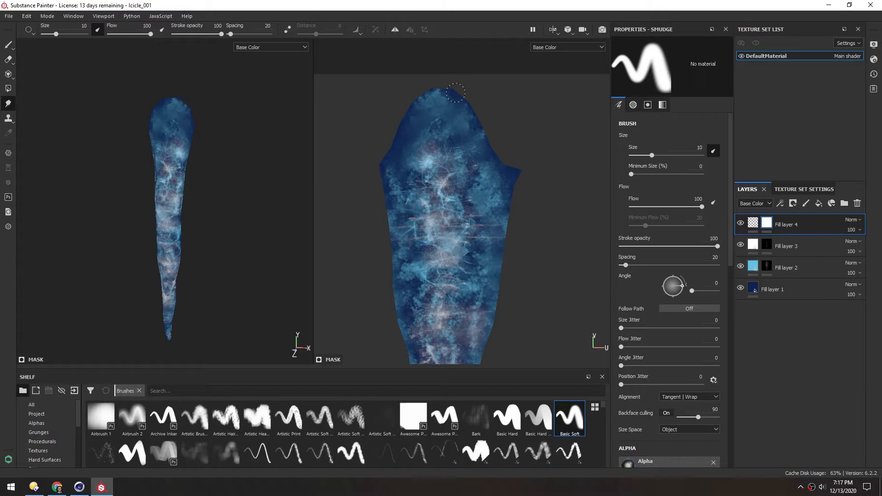
pyautogui.moveTo(729, 224)
pyautogui.mouseDown()
pyautogui.moveTo(732, 343)
pyautogui.moveTo(730, 223)
pyautogui.mouseUp()
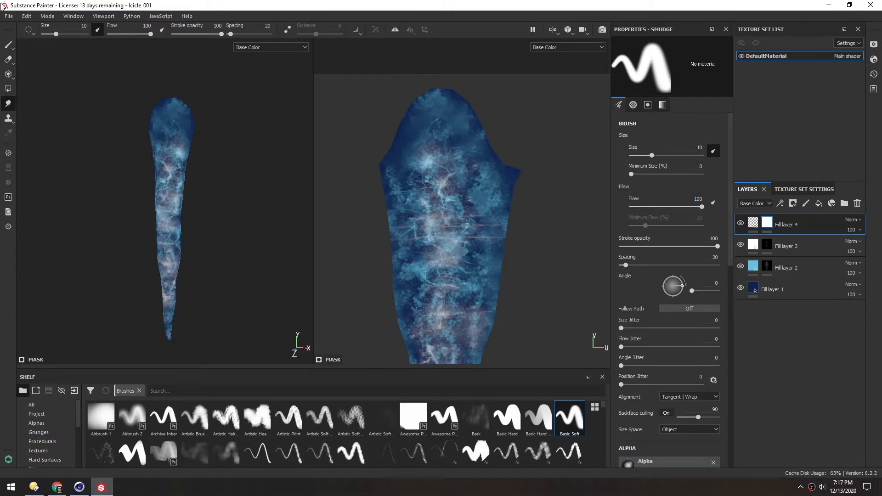
pyautogui.click(9, 45)
pyautogui.moveTo(727, 185)
pyautogui.mouseDown()
pyautogui.moveTo(741, 203)
pyautogui.moveTo(743, 333)
pyautogui.mouseUp()
pyautogui.moveTo(685, 295); pyautogui.dragTo(622, 294)
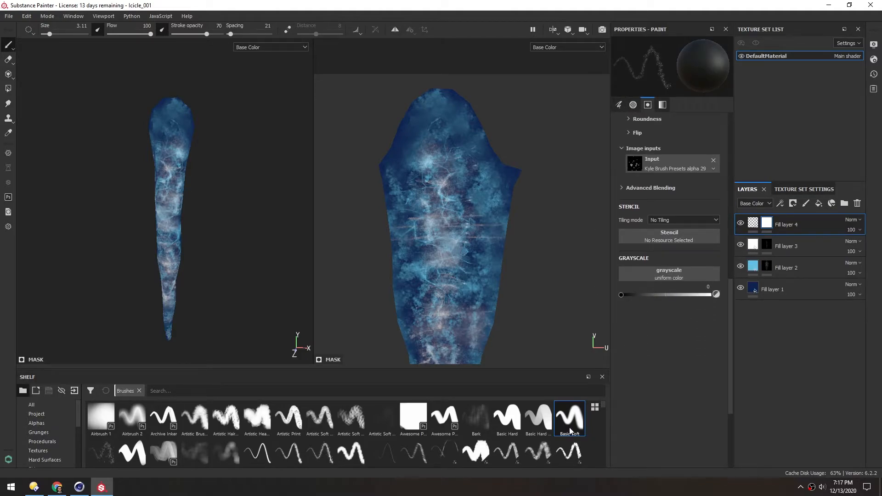
pyautogui.moveTo(601, 402); pyautogui.dragTo(602, 415)
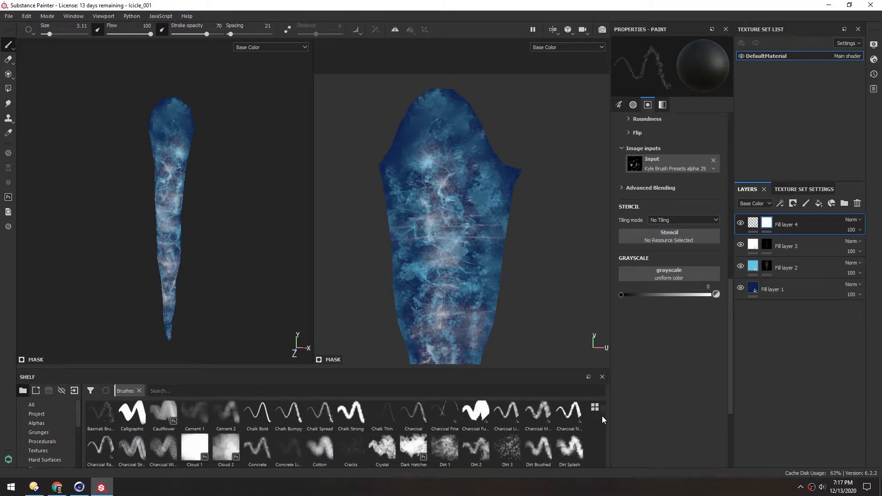
pyautogui.click(483, 451)
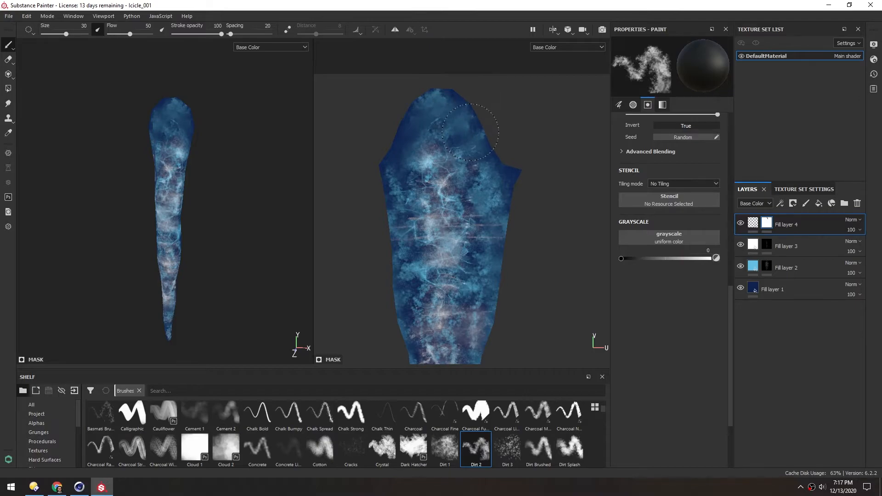
# - Display the Opacity channel and paint transparency along both edges of the icicle's thick end on Fill layer 4's mask
pyautogui.click(543, 48)
pyautogui.click(545, 61)
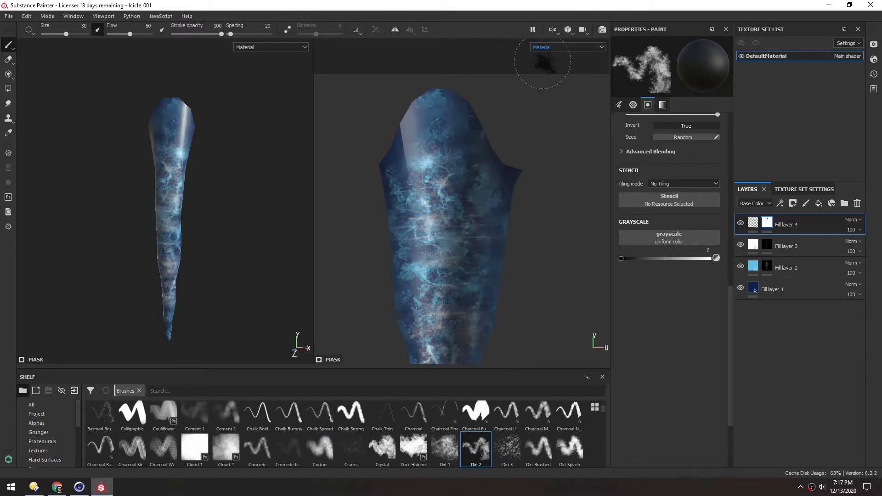
pyautogui.keyDown('shift'); pyautogui.moveTo(477, 190); pyautogui.dragTo(450, 175, button='right'); pyautogui.keyUp('shift')
pyautogui.click(543, 47)
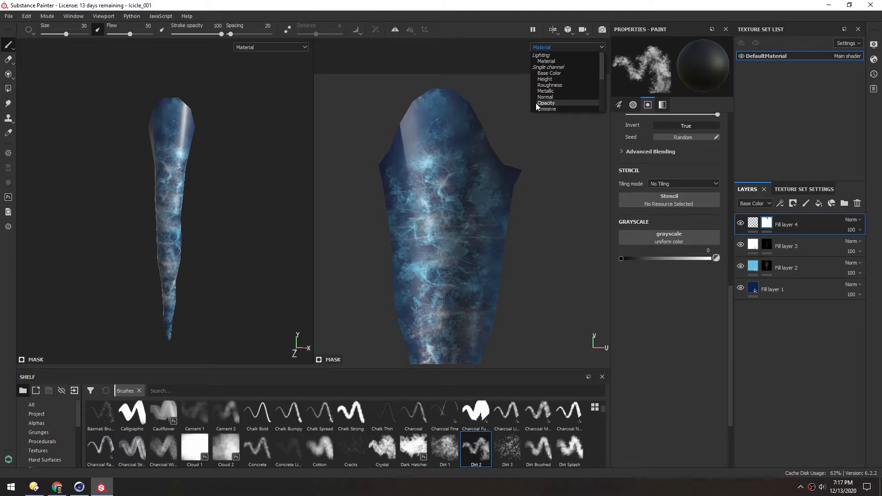
pyautogui.click(543, 104)
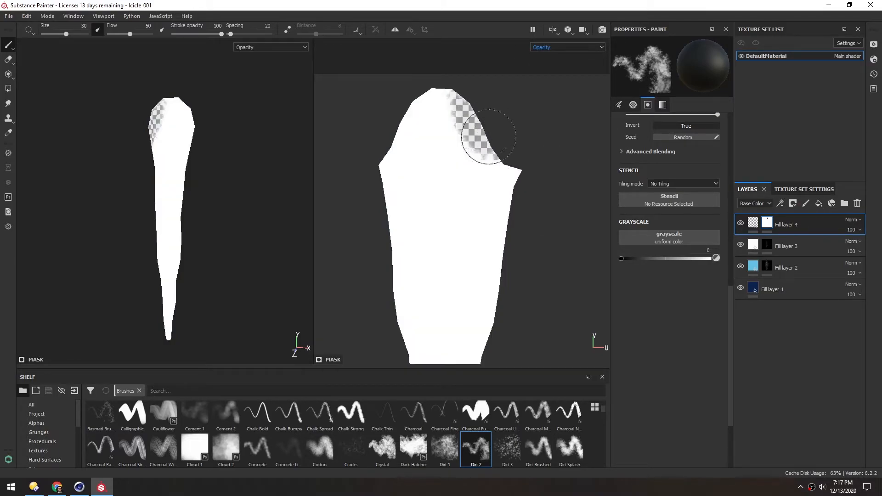
pyautogui.moveTo(410, 101); pyautogui.dragTo(384, 163)
pyautogui.scroll(3, 184, 115)
pyautogui.keyDown('alt'); pyautogui.moveTo(168, 146); pyautogui.dragTo(164, 138); pyautogui.keyUp('alt')
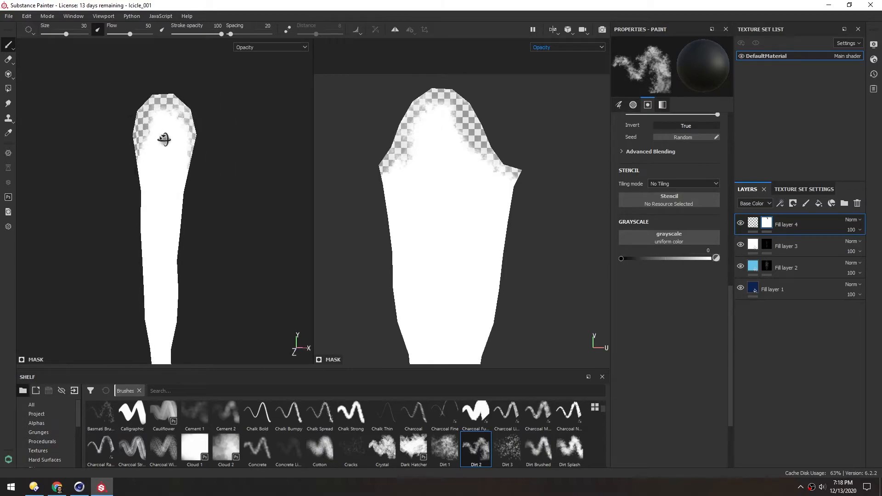
# - Set grayscale to 1, reduce the brush size to 7.18 and restore opacity along the inner border of the transparent edge
pyautogui.click(716, 259)
pyautogui.press('[')
pyautogui.press('[')
pyautogui.press('[')
pyautogui.press('[')
pyautogui.press('[')
pyautogui.press('[')
pyautogui.press('[')
pyautogui.press('[')
pyautogui.press('[')
pyautogui.press('[')
pyautogui.press('[')
pyautogui.press('[')
pyautogui.press('[')
pyautogui.press('[')
pyautogui.press('[')
pyautogui.moveTo(402, 160); pyautogui.dragTo(413, 136)
pyautogui.moveTo(460, 120)
pyautogui.mouseDown()
pyautogui.moveTo(483, 150)
pyautogui.moveTo(442, 107)
pyautogui.mouseUp()
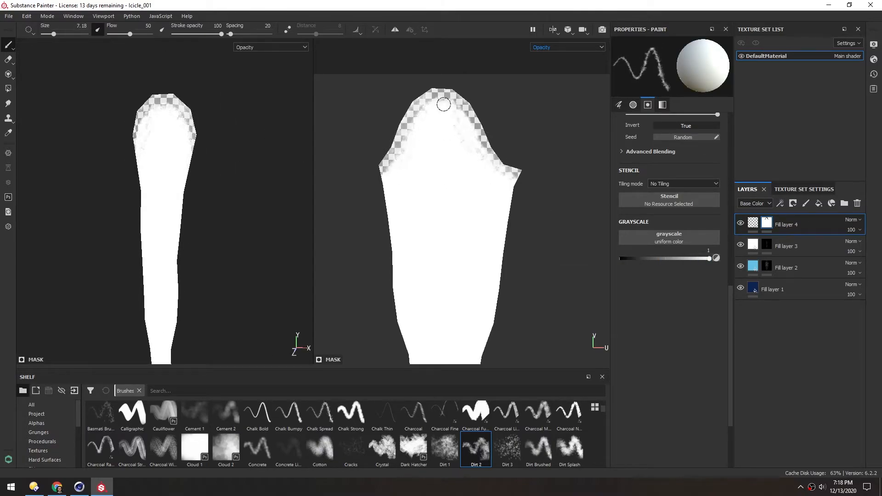
# - Paint a faint fade around the thick end with grayscale 0, brush size 15.04 and stroke opacity 19
pyautogui.click(716, 259)
pyautogui.press(']')
pyautogui.press(']')
pyautogui.press(']')
pyautogui.moveTo(222, 35); pyautogui.dragTo(182, 35)
pyautogui.moveTo(377, 170); pyautogui.dragTo(467, 116)
# - Inspect the faded end of the icicle in the Material and Opacity views from several angles, finishing in Material view
pyautogui.click(271, 47)
pyautogui.click(248, 53)
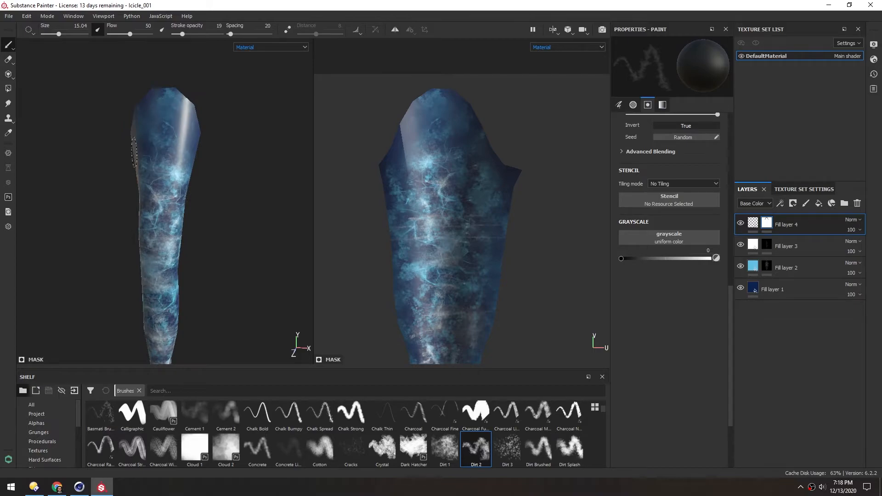
pyautogui.click(271, 47)
pyautogui.click(257, 85)
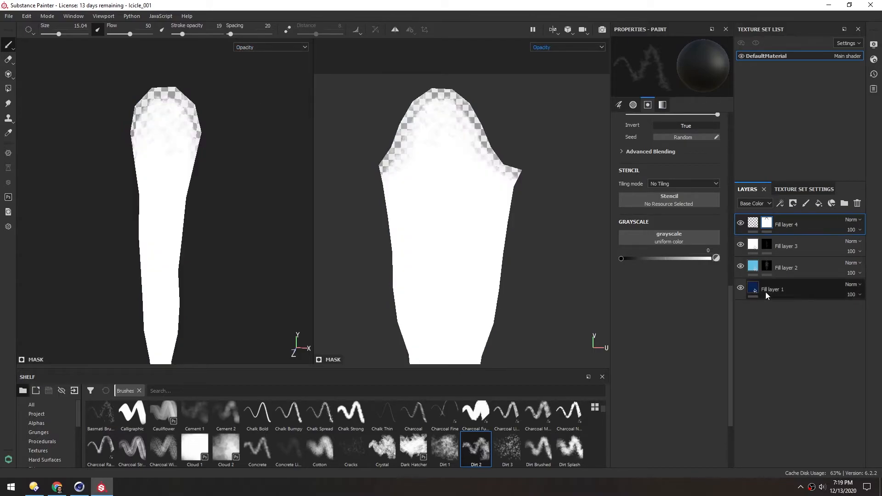
pyautogui.click(753, 268)
pyautogui.click(753, 224)
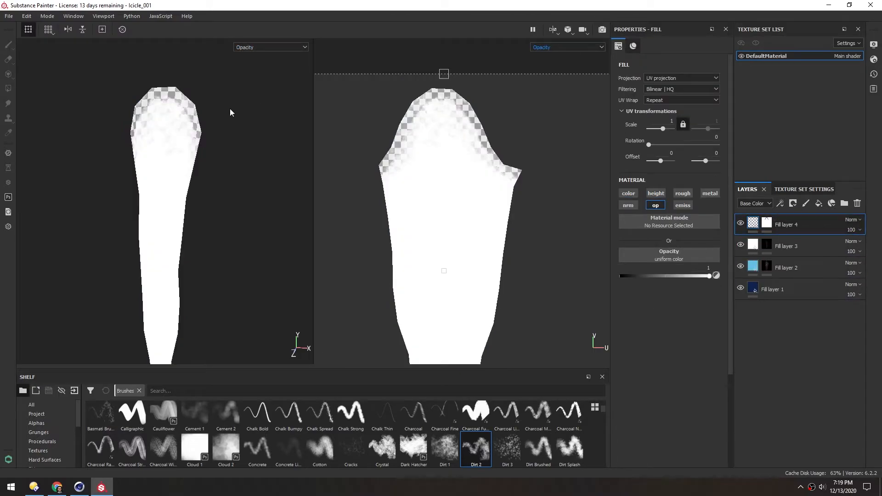
pyautogui.keyDown('alt'); pyautogui.moveTo(166, 139); pyautogui.dragTo(201, 203); pyautogui.keyUp('alt')
pyautogui.scroll(2, 169, 124)
pyautogui.keyDown('alt'); pyautogui.moveTo(154, 152); pyautogui.dragTo(184, 150); pyautogui.keyUp('alt')
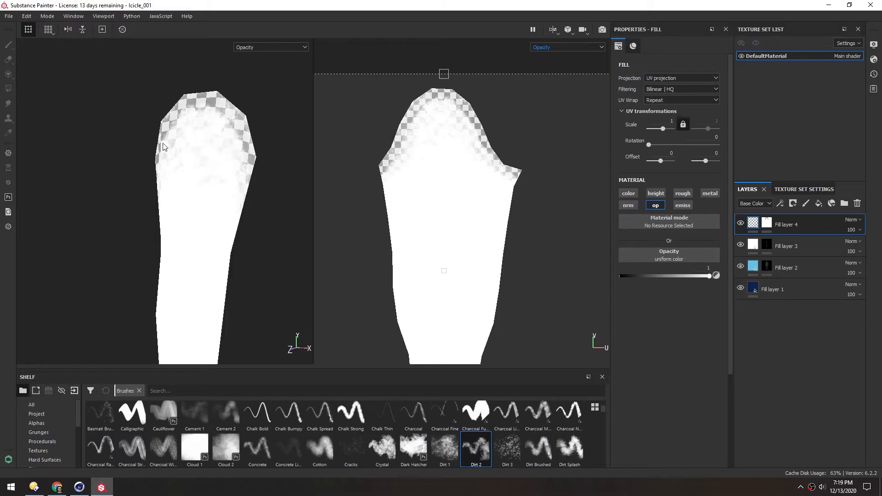
pyautogui.click(244, 48)
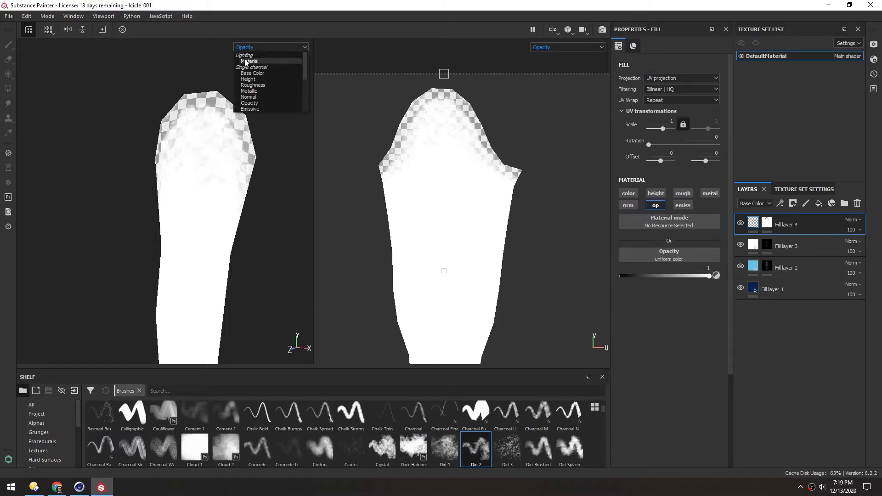
pyautogui.click(248, 60)
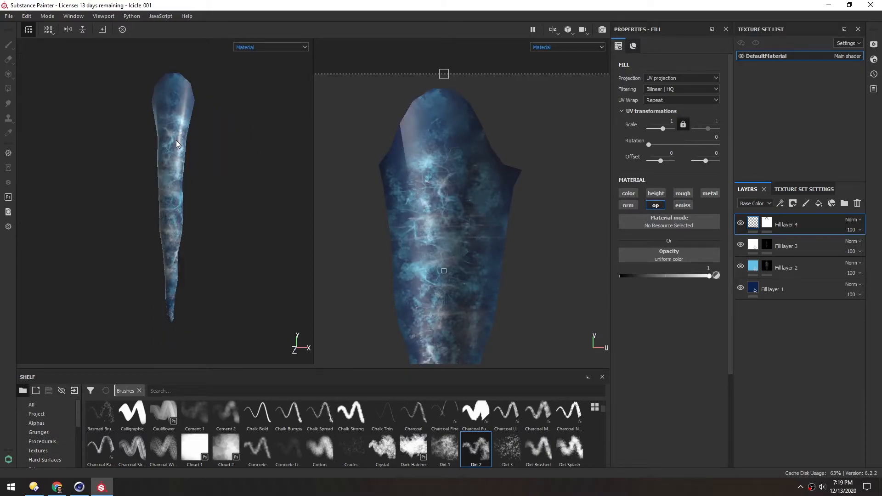
# - Open the texture export settings and set the output size to 512
pyautogui.click(9, 16)
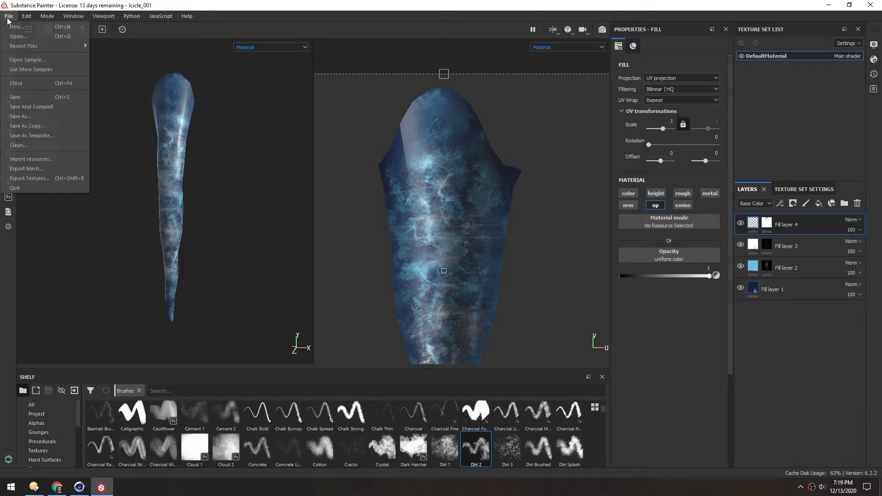
pyautogui.click(29, 178)
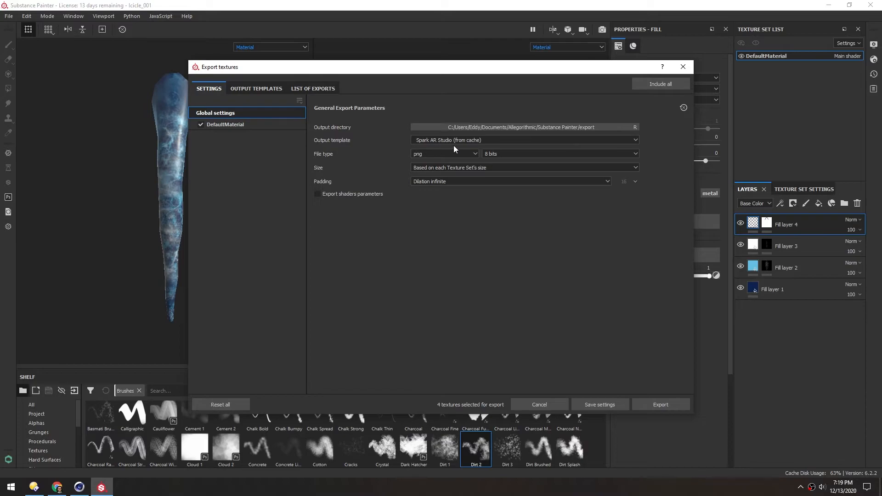
pyautogui.click(437, 168)
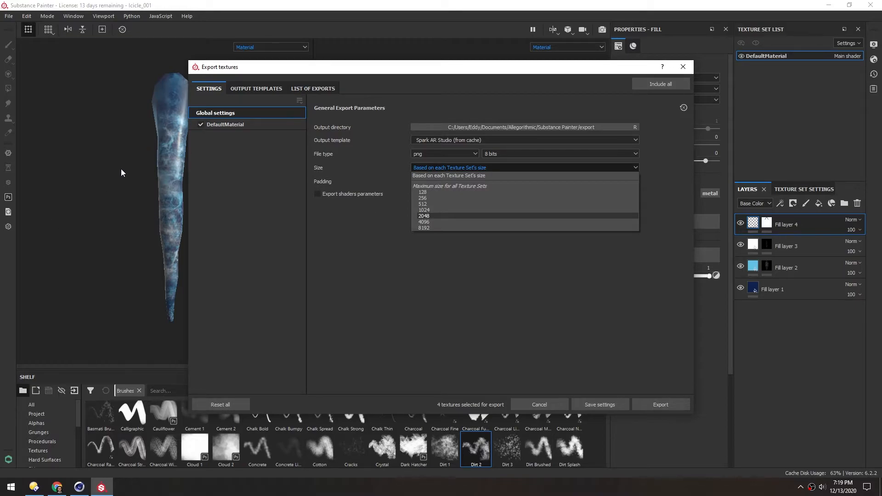
pyautogui.click(421, 203)
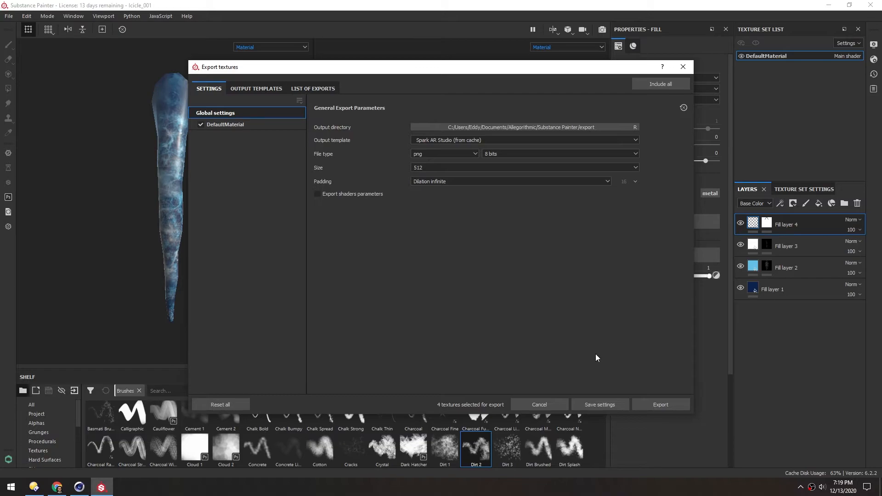
# - Create an Output_001 folder inside the Icicle model's tex folder, use it as the output directory and export the textures
pyautogui.click(544, 125)
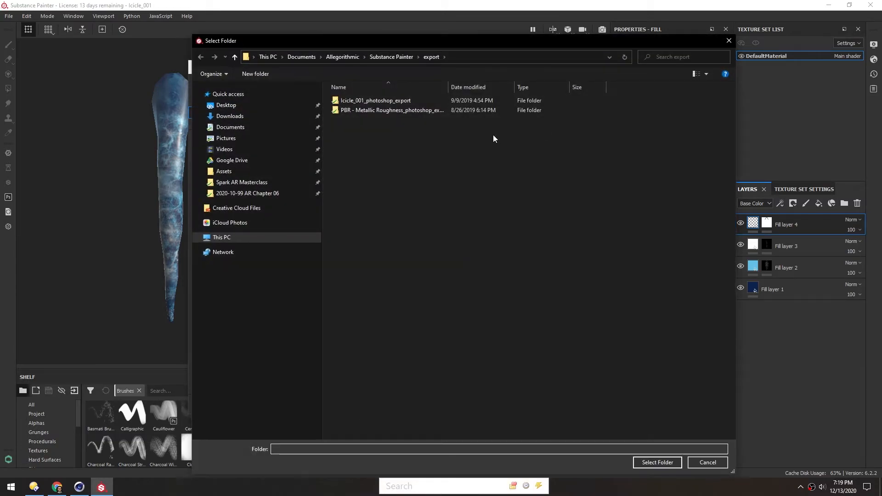
pyautogui.click(257, 197)
pyautogui.doubleClick(338, 120)
pyautogui.doubleClick(334, 101)
pyautogui.doubleClick(334, 101)
pyautogui.doubleClick(334, 101)
pyautogui.rightClick(408, 199)
pyautogui.click(532, 297)
pyautogui.write('Output_001')
pyautogui.press('Return')
pyautogui.press('Return')
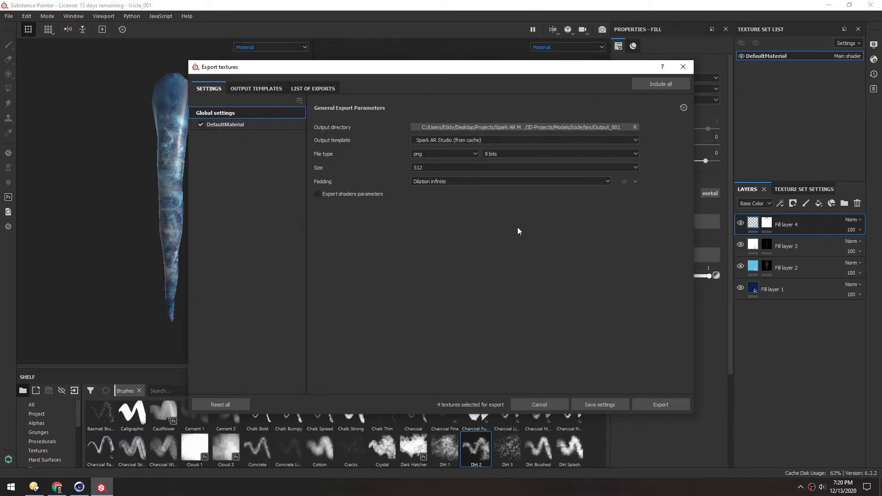
pyautogui.click(658, 405)
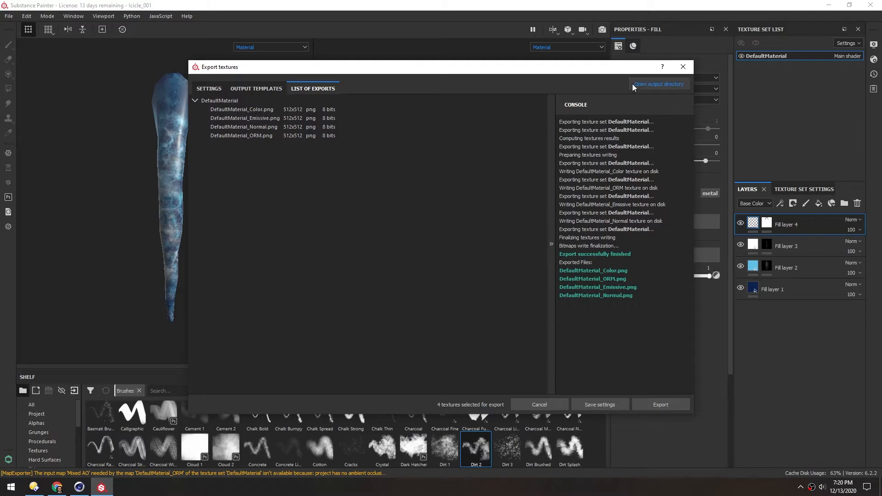
# - Open the output directory, view DefaultMaterial_ORM.png and DefaultMaterial_Color.png at full size, and return to Substance Painter
pyautogui.click(652, 85)
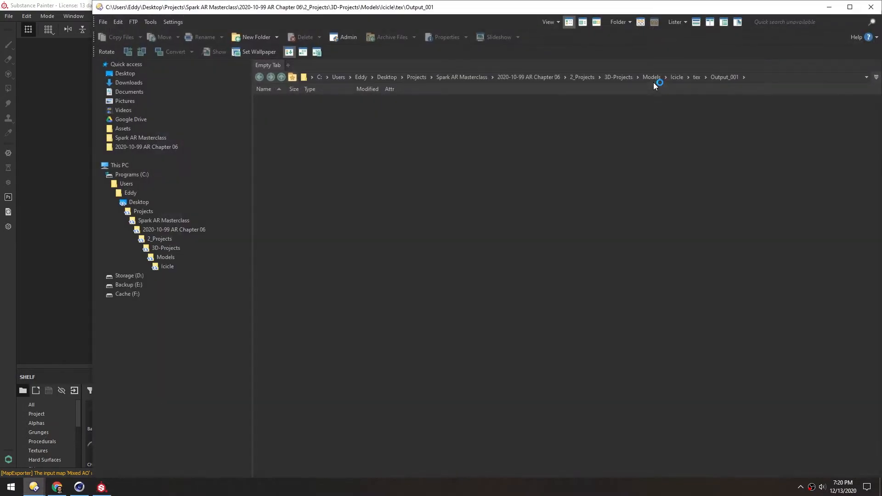
pyautogui.keyDown('ctrl'); pyautogui.scroll(6, 394, 263); pyautogui.keyUp('ctrl')
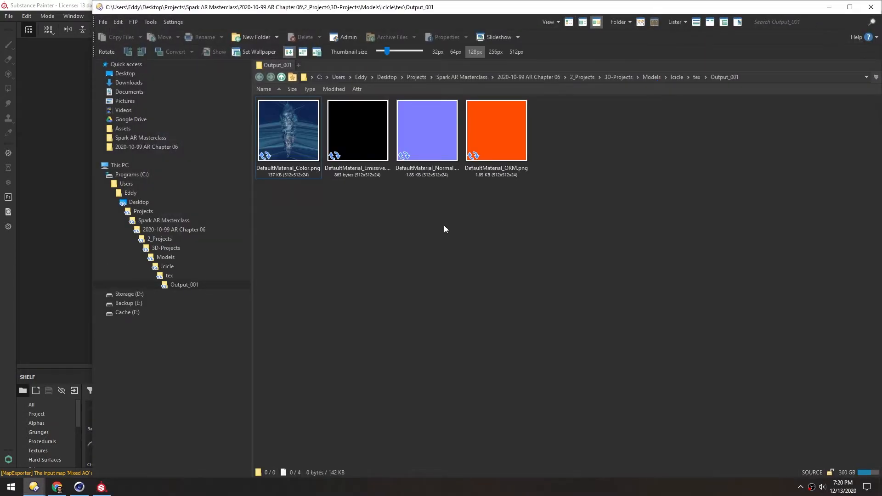
pyautogui.doubleClick(318, 141)
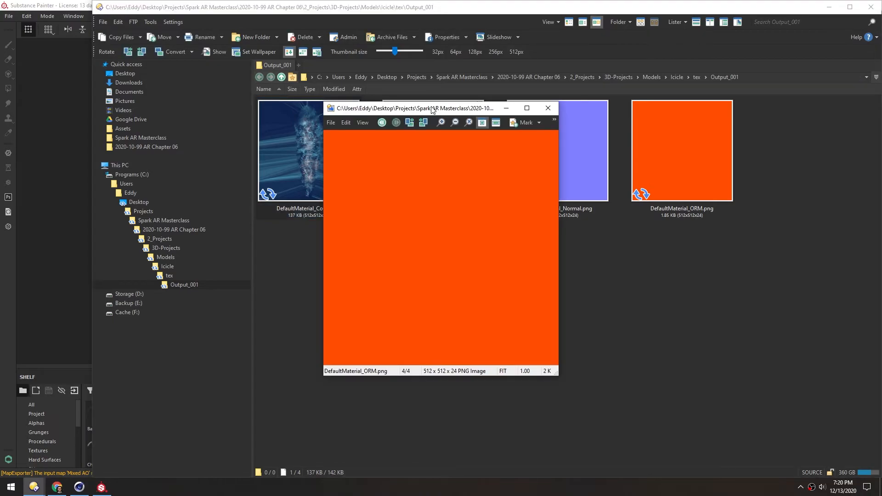
pyautogui.moveTo(432, 105); pyautogui.dragTo(444, 184)
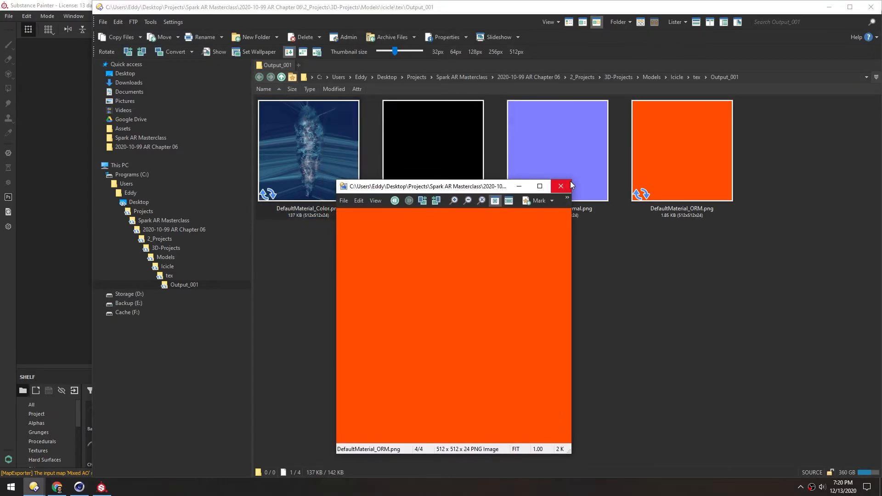
pyautogui.click(569, 182)
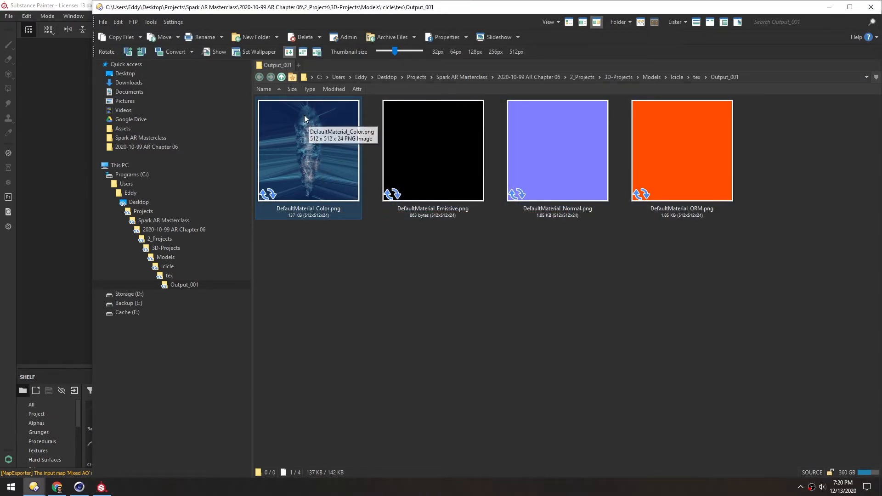
pyautogui.doubleClick(323, 136)
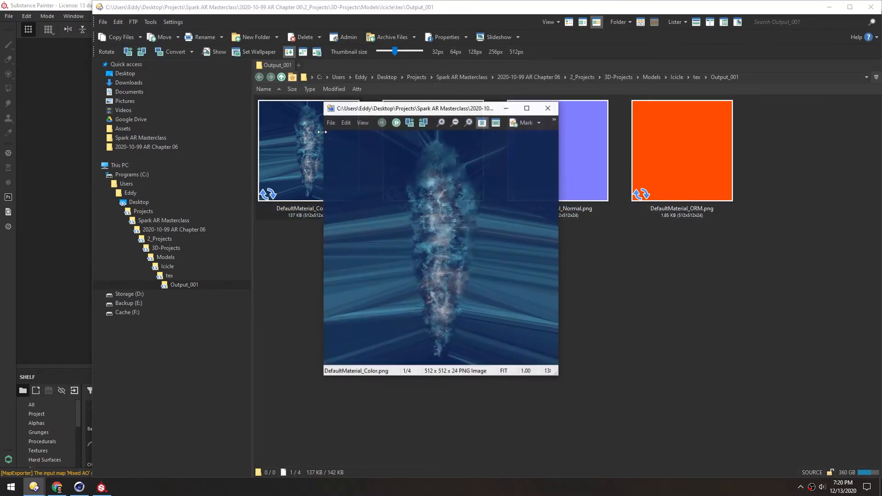
pyautogui.moveTo(411, 111); pyautogui.dragTo(516, 112)
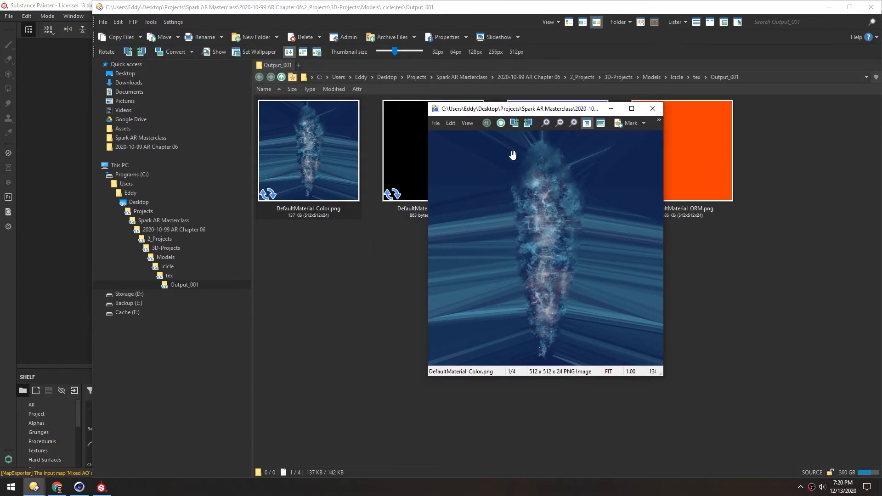
pyautogui.click(653, 108)
pyautogui.hotkey('alt', 'Tab')
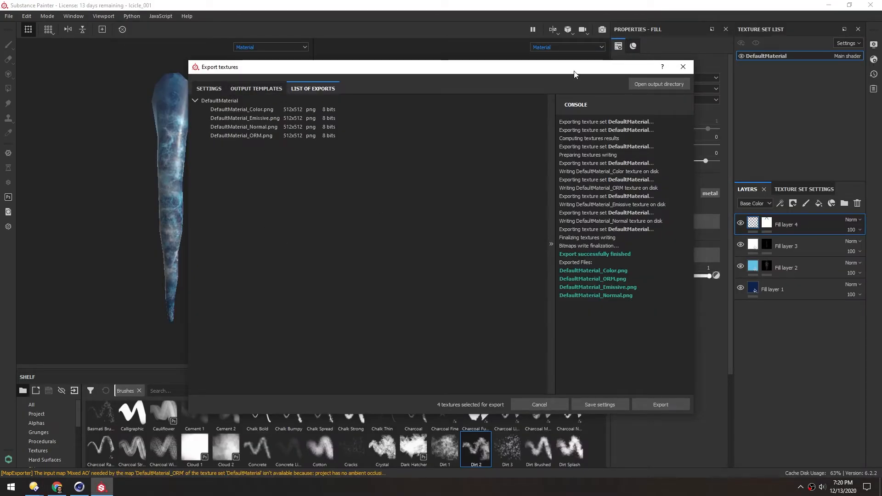
# - Switch the export's output template to "- Color Only -" and export the icicle's color texture
pyautogui.click(235, 88)
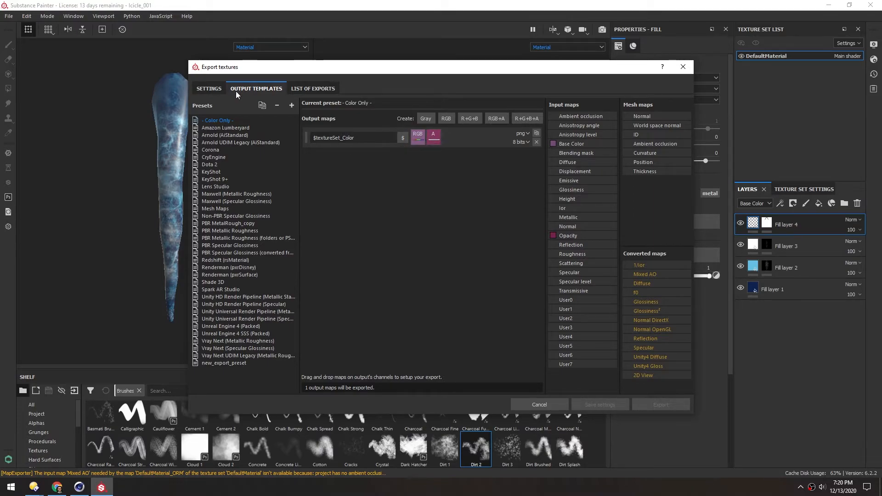
pyautogui.click(213, 91)
pyautogui.click(415, 141)
pyautogui.scroll(2, 439, 176)
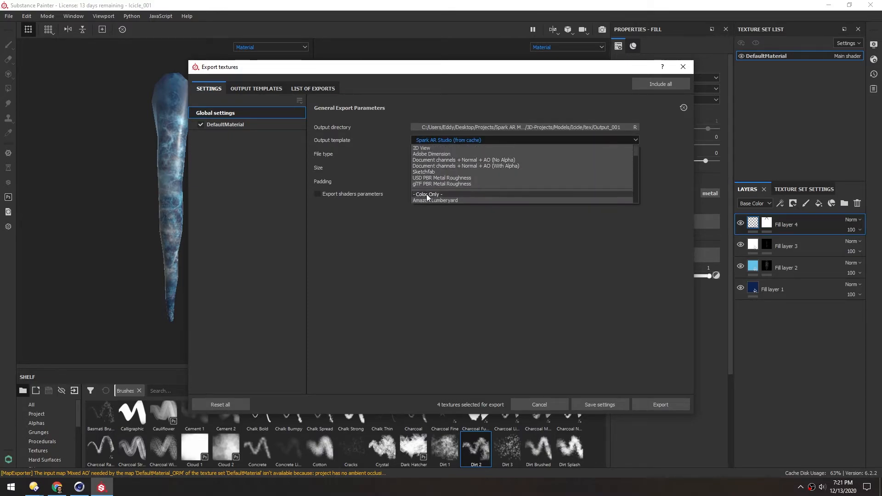
pyautogui.click(423, 195)
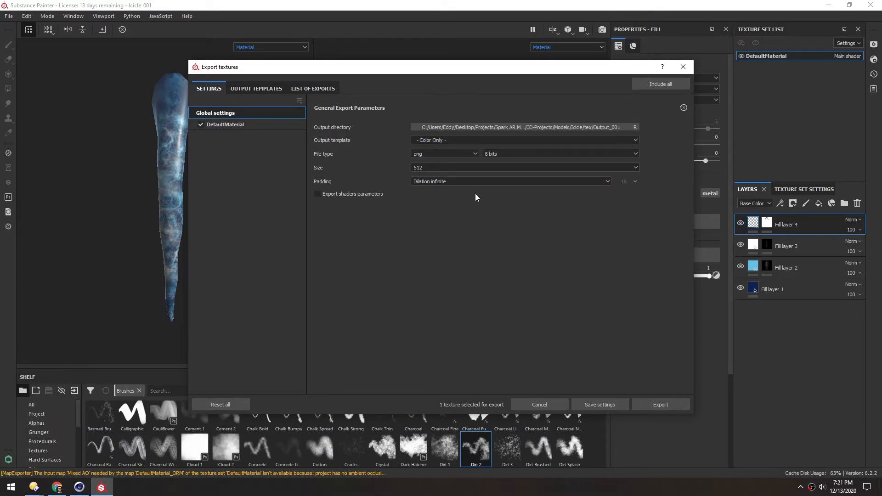
pyautogui.click(653, 404)
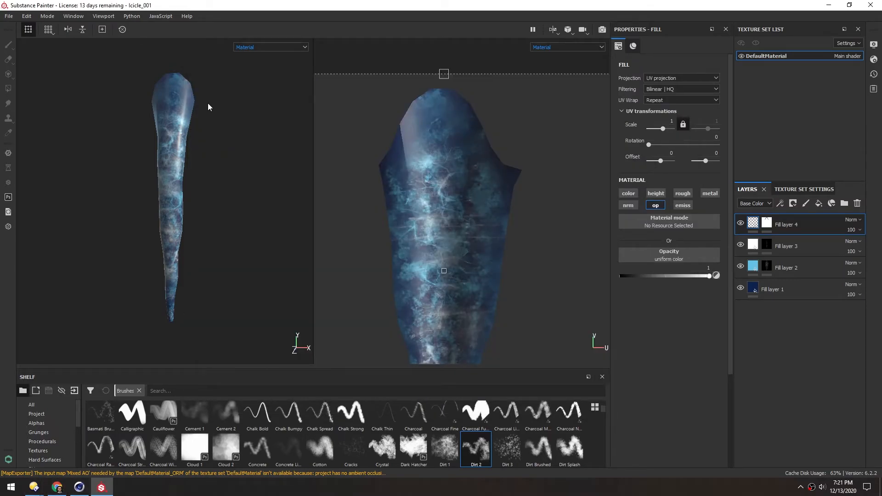
# - Display the Opacity channel and examine the transparency around the icicle's thick end
pyautogui.click(256, 48)
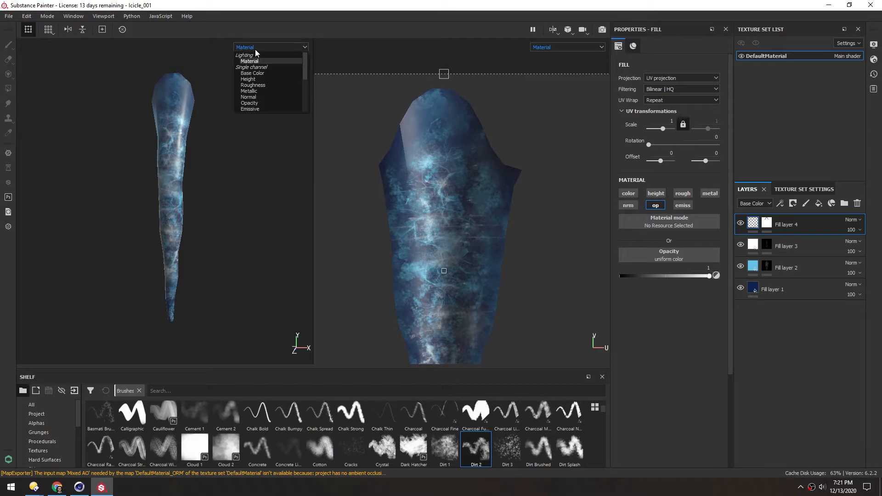
pyautogui.click(254, 106)
pyautogui.keyDown('alt'); pyautogui.moveTo(160, 99); pyautogui.dragTo(182, 106); pyautogui.keyUp('alt')
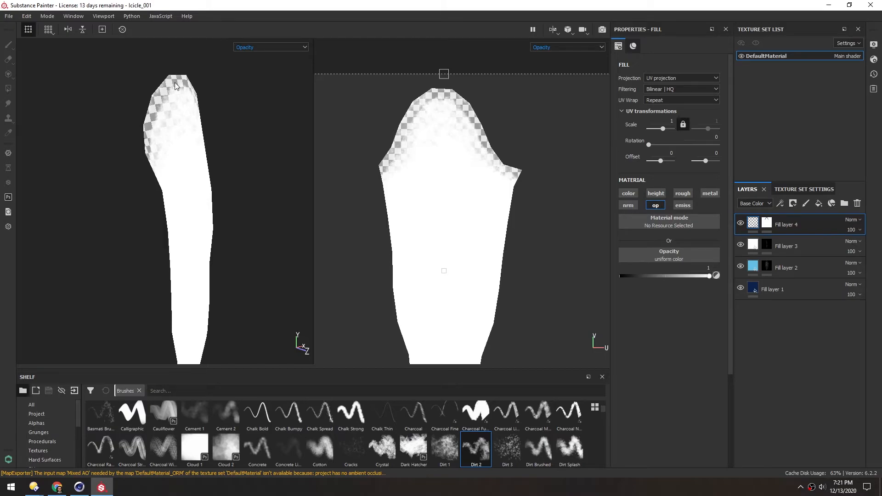
# - Add a fill layer beneath Fill layer 1, keep only its opacity channel enabled and set its opacity to 0
pyautogui.click(819, 204)
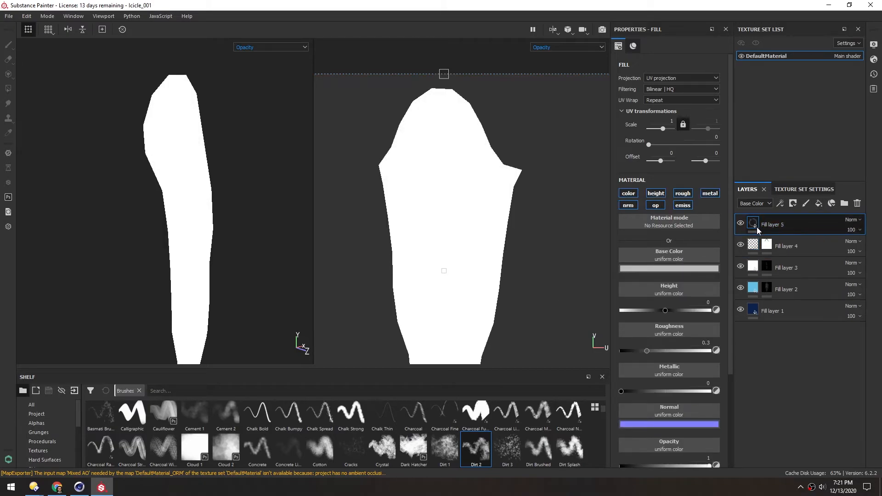
pyautogui.moveTo(753, 226); pyautogui.dragTo(756, 324)
pyautogui.click(629, 205)
pyautogui.click(630, 195)
pyautogui.click(655, 194)
pyautogui.click(683, 194)
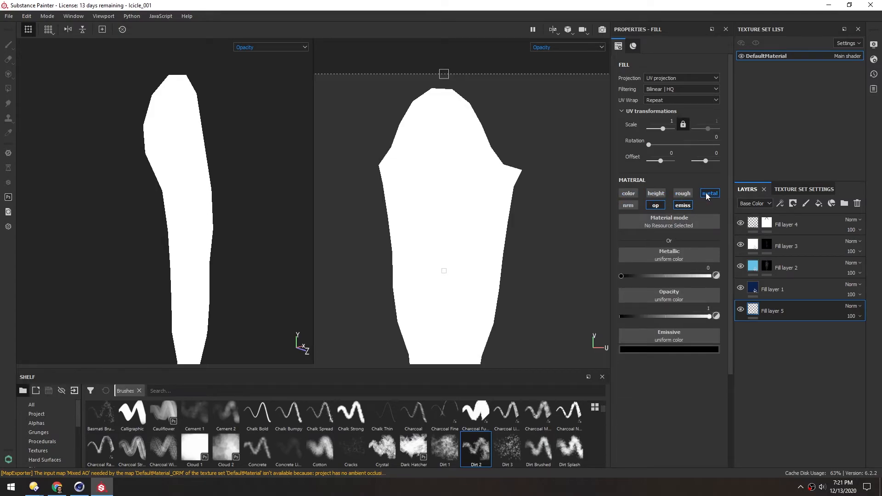
pyautogui.click(710, 194)
pyautogui.click(688, 205)
pyautogui.moveTo(709, 278); pyautogui.dragTo(625, 278)
pyautogui.keyDown('alt'); pyautogui.moveTo(205, 142); pyautogui.dragTo(193, 76); pyautogui.keyUp('alt')
pyautogui.keyDown('alt'); pyautogui.moveTo(103, 90); pyautogui.dragTo(156, 102); pyautogui.keyUp('alt')
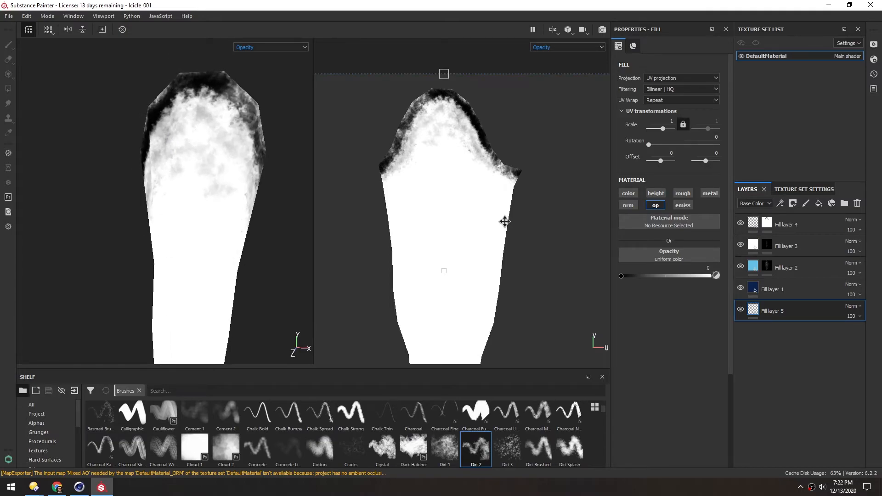
# - Select Fill layer 4's mask and choose the Basic Soft brush with grayscale 0 and size 7.63
pyautogui.click(767, 223)
pyautogui.moveTo(447, 116); pyautogui.dragTo(444, 131, button='middle')
pyautogui.keyDown('ctrl'); pyautogui.moveTo(444, 130); pyautogui.dragTo(433, 130, button='right'); pyautogui.keyUp('ctrl')
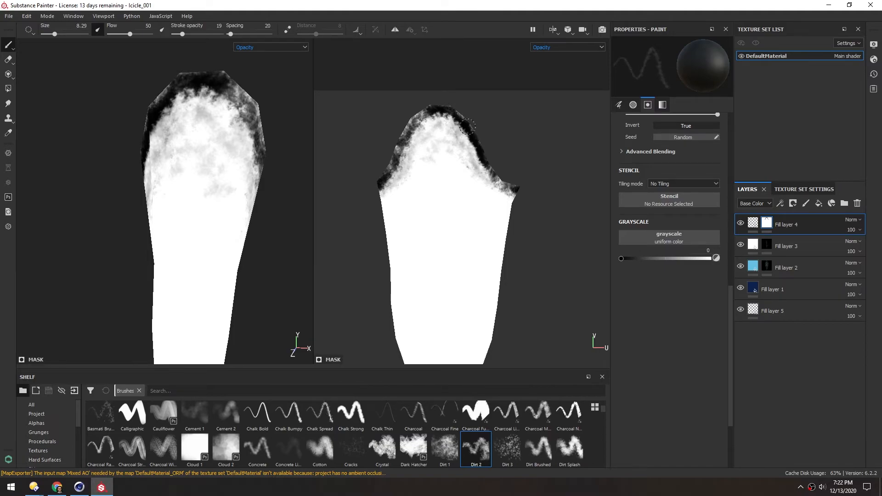
pyautogui.moveTo(729, 306)
pyautogui.mouseDown()
pyautogui.moveTo(729, 195)
pyautogui.moveTo(728, 206)
pyautogui.mouseUp()
pyautogui.click(674, 249)
pyautogui.click(669, 256)
pyautogui.click(675, 215)
pyautogui.click(668, 242)
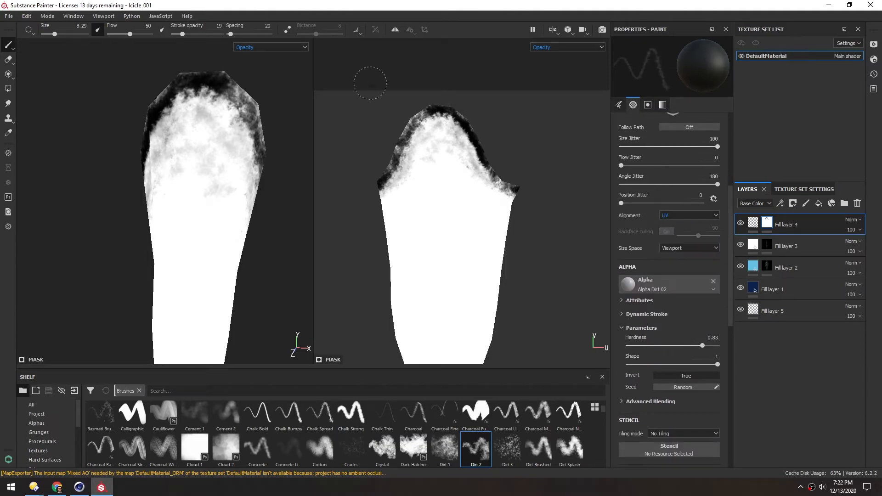
pyautogui.scroll(2, 408, 423)
pyautogui.click(413, 418)
pyautogui.click(570, 419)
pyautogui.keyDown('ctrl'); pyautogui.moveTo(468, 156); pyautogui.dragTo(459, 155, button='right'); pyautogui.keyUp('ctrl')
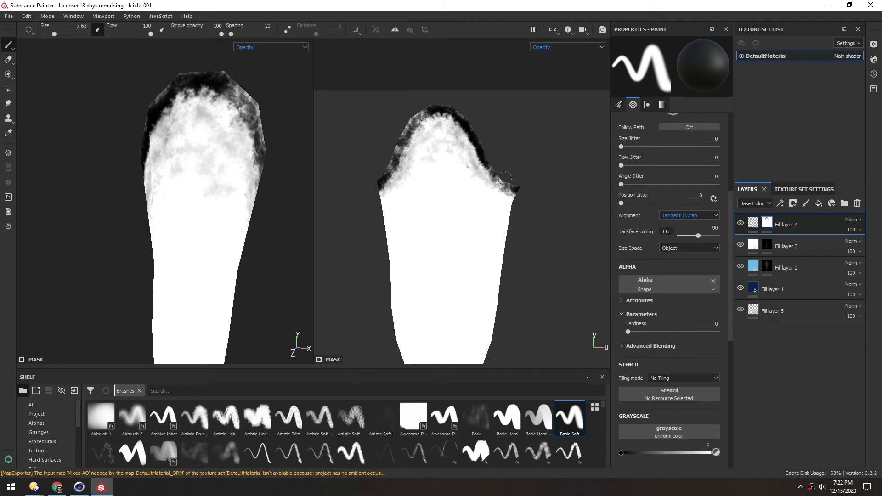
# - Paint solid transparency along the outer border of the icicle's thick end in the UV view, adjusting the brush size between strokes
pyautogui.moveTo(503, 180); pyautogui.dragTo(461, 112)
pyautogui.keyDown('ctrl'); pyautogui.moveTo(472, 130); pyautogui.dragTo(466, 130, button='right'); pyautogui.keyUp('ctrl')
pyautogui.moveTo(473, 130); pyautogui.dragTo(425, 107)
pyautogui.keyDown('ctrl'); pyautogui.moveTo(420, 111); pyautogui.dragTo(423, 112, button='right'); pyautogui.keyUp('ctrl')
pyautogui.moveTo(420, 111); pyautogui.dragTo(380, 181)
# - Paint opacity back along the inner border of the transparent edge with the Kyle brush using alpha 67, grayscale 1 and size 6.58
pyautogui.click(302, 457)
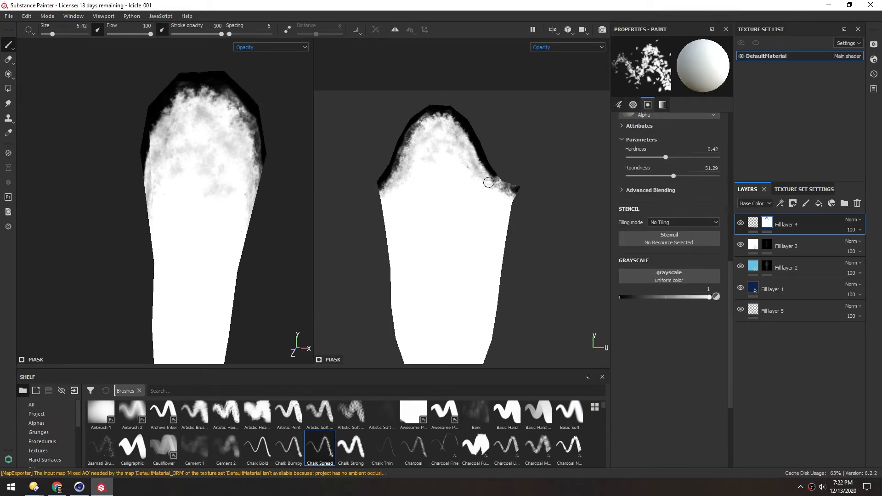
pyautogui.scroll(-5, 483, 433)
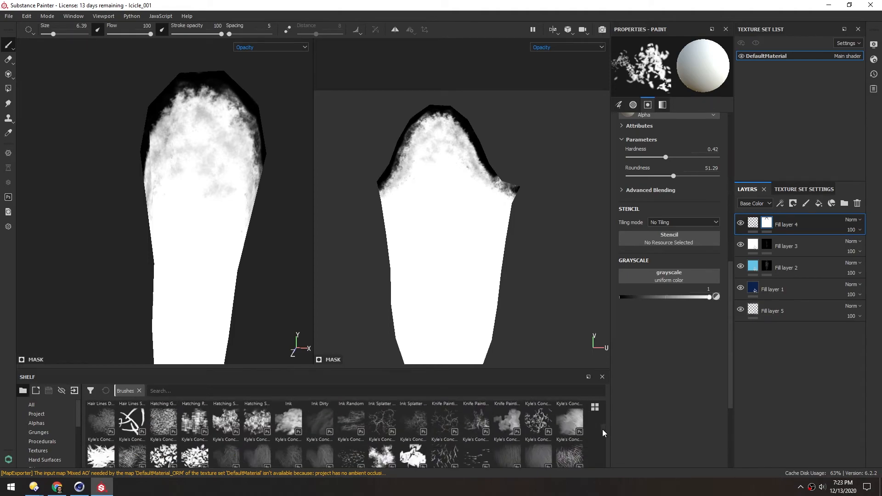
pyautogui.click(477, 425)
pyautogui.keyDown('ctrl'); pyautogui.moveTo(487, 181); pyautogui.dragTo(491, 181, button='right'); pyautogui.keyUp('ctrl')
pyautogui.moveTo(477, 158)
pyautogui.mouseDown()
pyautogui.moveTo(440, 113)
pyautogui.moveTo(401, 149)
pyautogui.moveTo(384, 192)
pyautogui.mouseUp()
pyautogui.moveTo(481, 161); pyautogui.dragTo(487, 174)
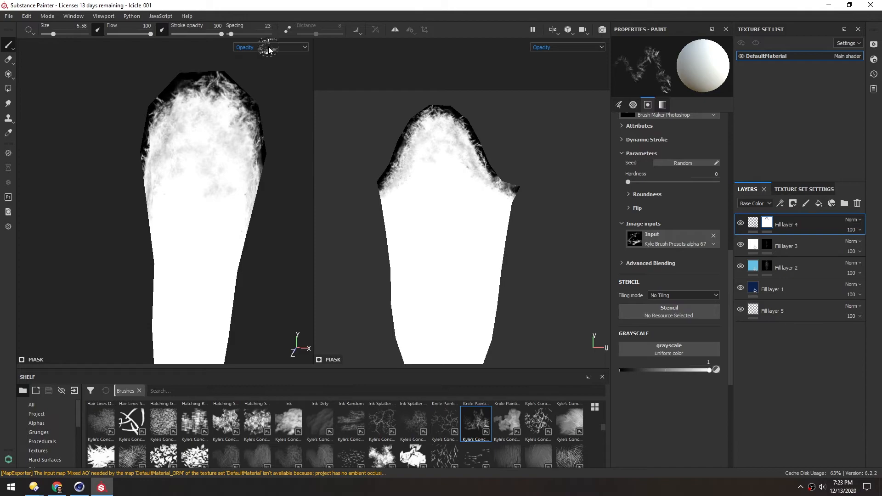
# - Inspect the reworked thick end of the icicle in the Material view and return to the Opacity view
pyautogui.press('m')
pyautogui.keyDown('alt'); pyautogui.moveTo(229, 157); pyautogui.dragTo(177, 149); pyautogui.keyUp('alt')
pyautogui.click(252, 48)
pyautogui.click(253, 108)
# - Reopen the texture export, choose the output template and export the icicle texture again to the Output_001 folder
pyautogui.click(9, 17)
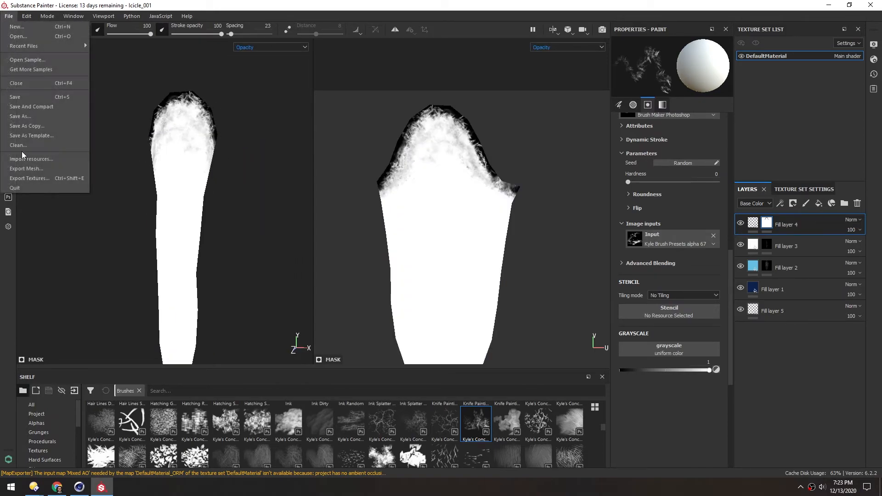
pyautogui.click(36, 179)
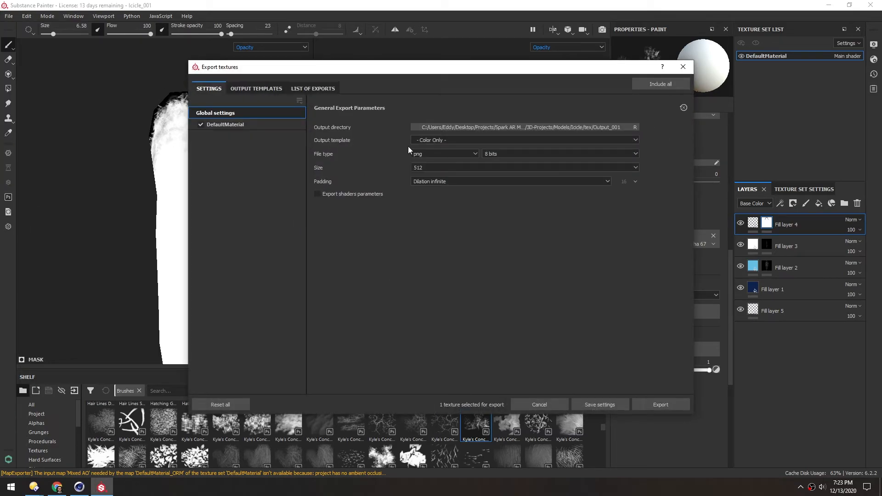
pyautogui.click(423, 140)
pyautogui.scroll(-5, 432, 175)
pyautogui.click(432, 175)
pyautogui.click(657, 404)
# - Preview DefaultMaterial_Color.png in the Output_001 folder and delete the Emissive, Normal and ORM textures, keeping only the color file
pyautogui.doubleClick(308, 158)
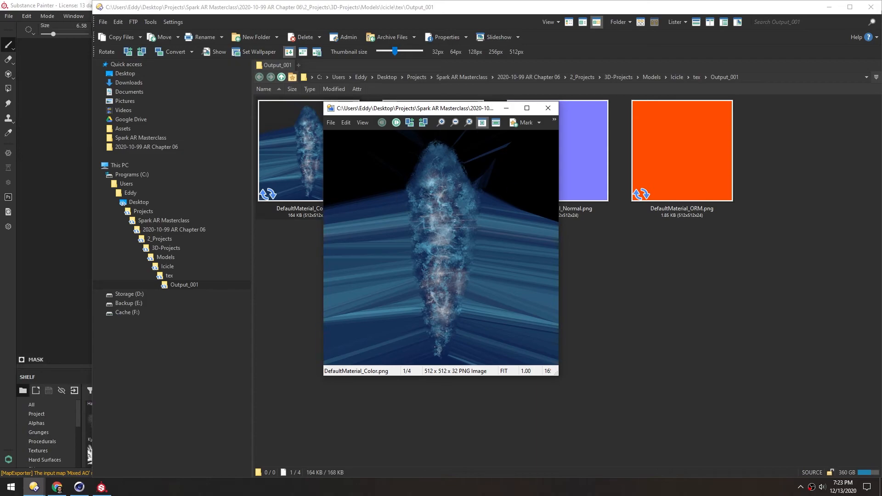
pyautogui.click(548, 109)
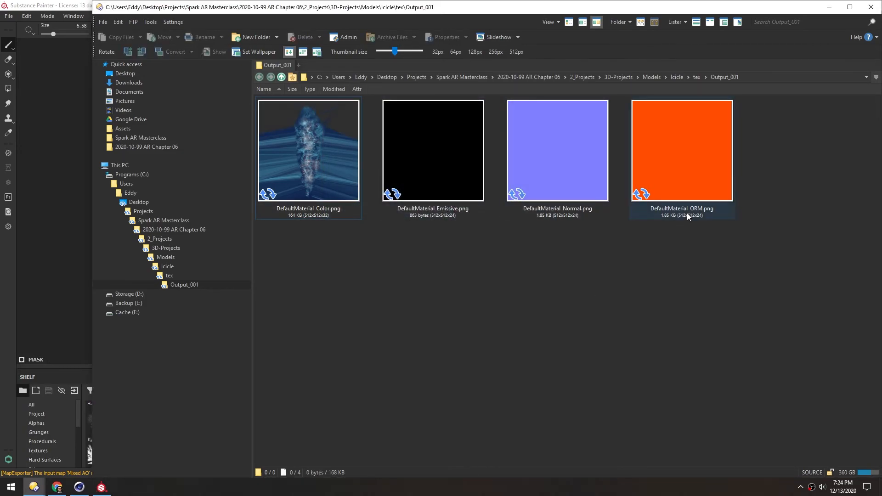
pyautogui.moveTo(752, 270); pyautogui.dragTo(454, 159)
pyautogui.press('Delete')
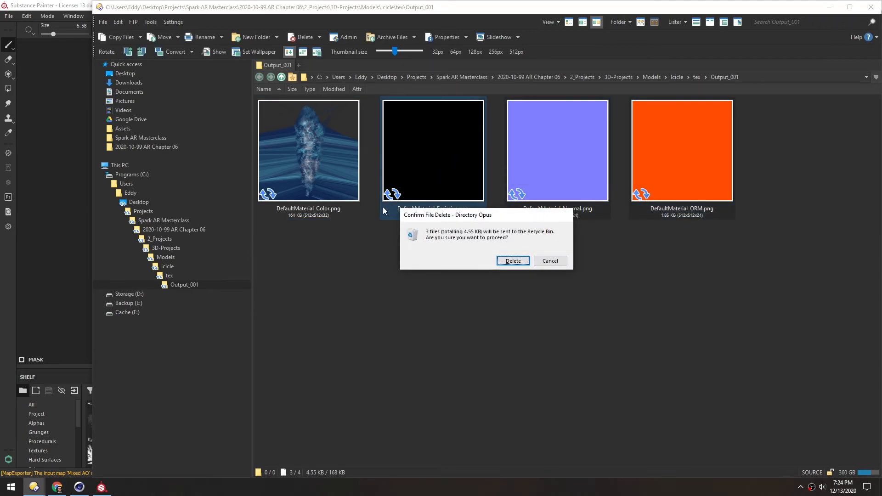
pyautogui.press('Return')
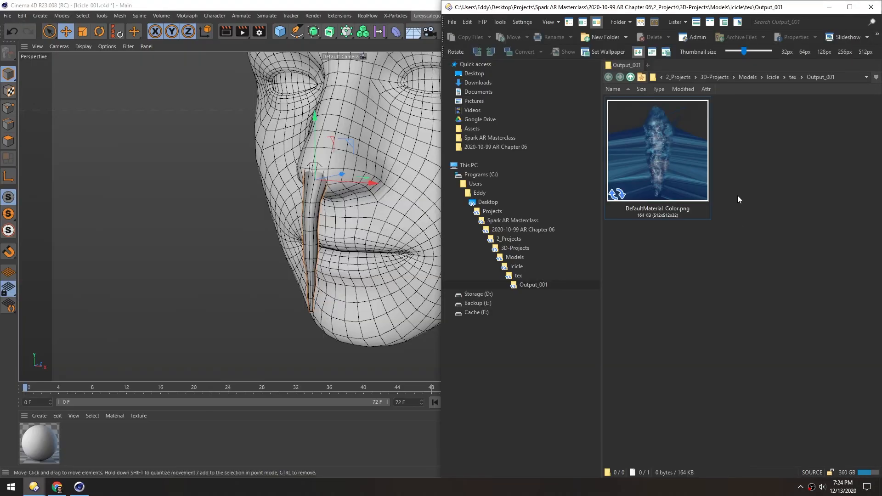
# - Apply DefaultMaterial_Color.png to the icicle in Cinema 4D and display the model in Gouraud shading without wireframe lines
pyautogui.moveTo(665, 153); pyautogui.dragTo(307, 215)
pyautogui.click(180, 193)
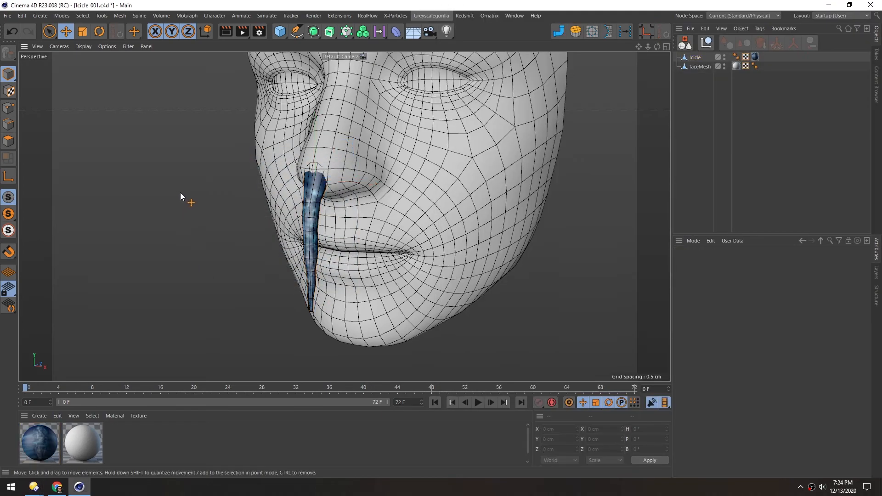
pyautogui.press('n')
pyautogui.press('a')
pyautogui.moveTo(299, 214)
pyautogui.keyDown('alt'); pyautogui.mouseDown()
pyautogui.moveTo(355, 197)
pyautogui.moveTo(454, 195)
pyautogui.moveTo(324, 179)
pyautogui.moveTo(267, 188)
pyautogui.moveTo(325, 203)
pyautogui.moveTo(291, 233)
pyautogui.moveTo(347, 168)
pyautogui.moveTo(397, 181)
pyautogui.moveTo(324, 191)
pyautogui.moveTo(322, 156)
pyautogui.mouseUp(); pyautogui.keyUp('alt')
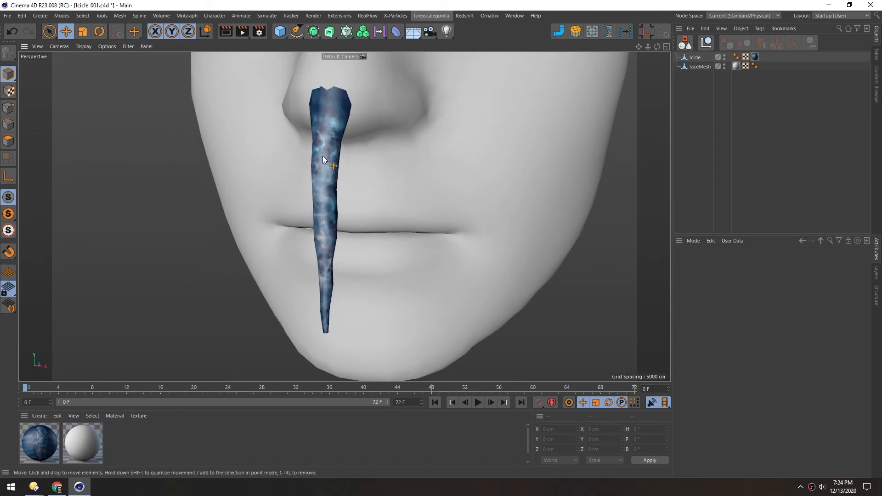
# - Set the icicle material's viewport texture preview size to 1024x1024 and check the sharper texture on the icicle
pyautogui.click(39, 441)
pyautogui.click(811, 263)
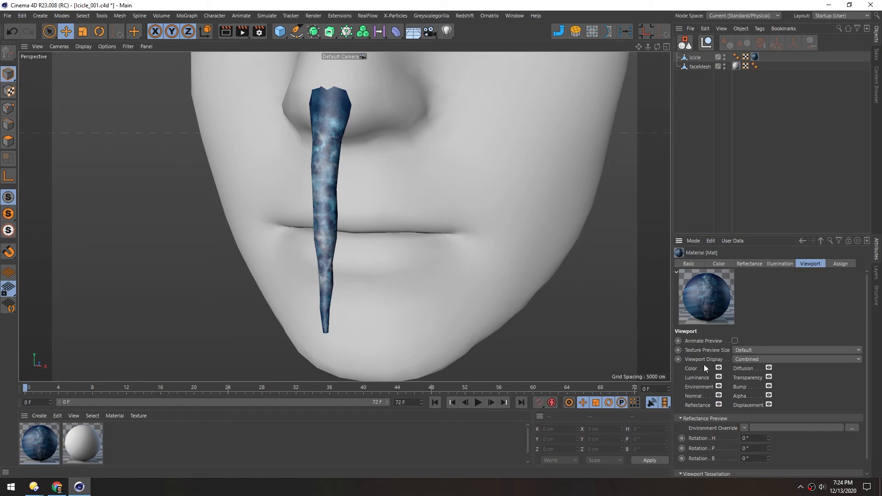
pyautogui.click(735, 351)
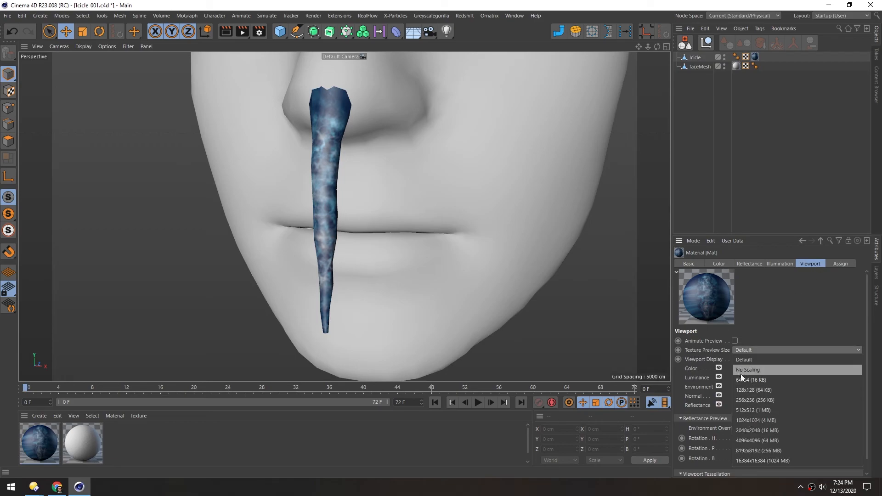
pyautogui.click(742, 421)
pyautogui.keyDown('alt'); pyautogui.moveTo(299, 139); pyautogui.dragTo(358, 140); pyautogui.keyUp('alt')
pyautogui.click(362, 118)
pyautogui.moveTo(358, 137); pyautogui.dragTo(357, 138)
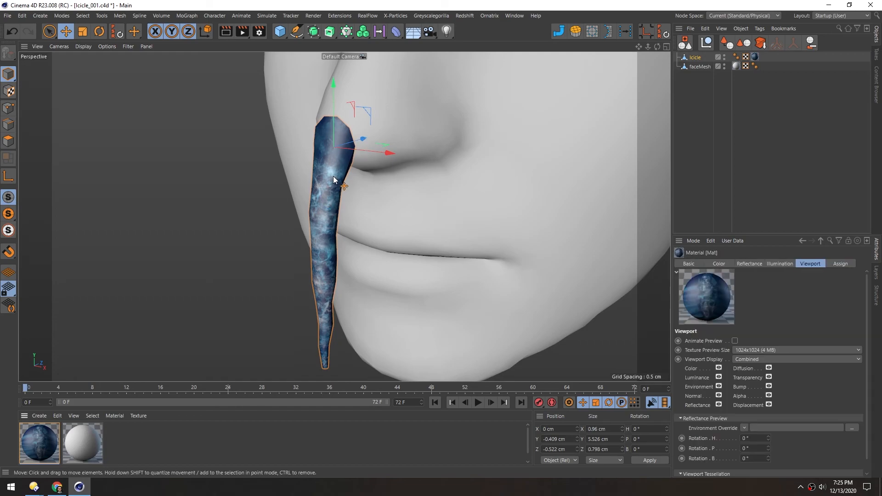
# - Copy the DefaultMaterial_Color.png texture from the icicle material's Color channel into its Alpha channel and enable Alpha
pyautogui.doubleClick(46, 443)
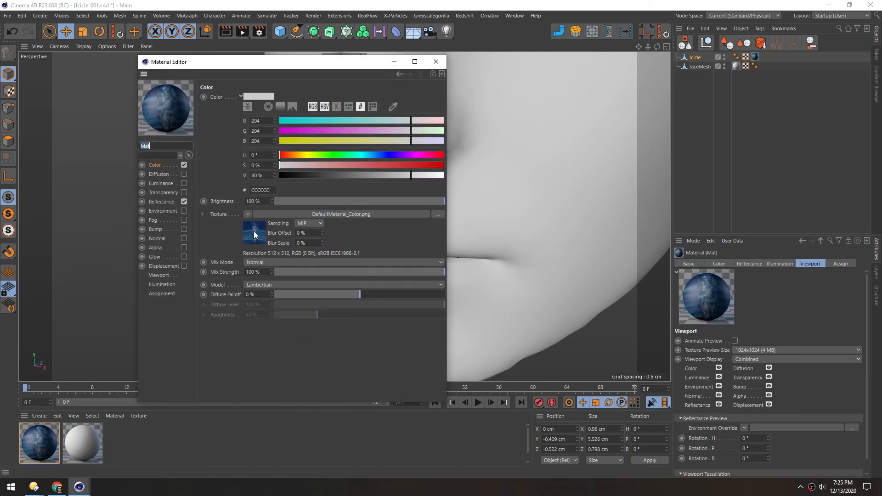
pyautogui.moveTo(252, 233); pyautogui.dragTo(232, 183)
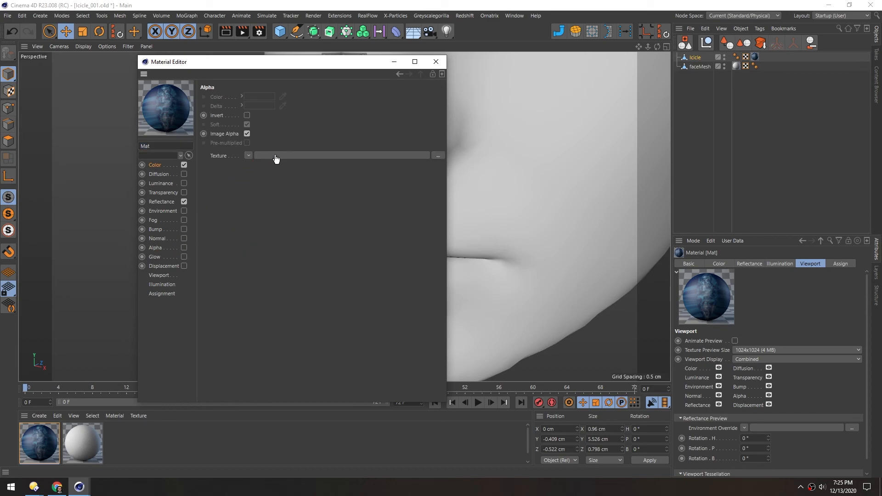
pyautogui.moveTo(275, 158); pyautogui.dragTo(276, 156)
pyautogui.click(183, 248)
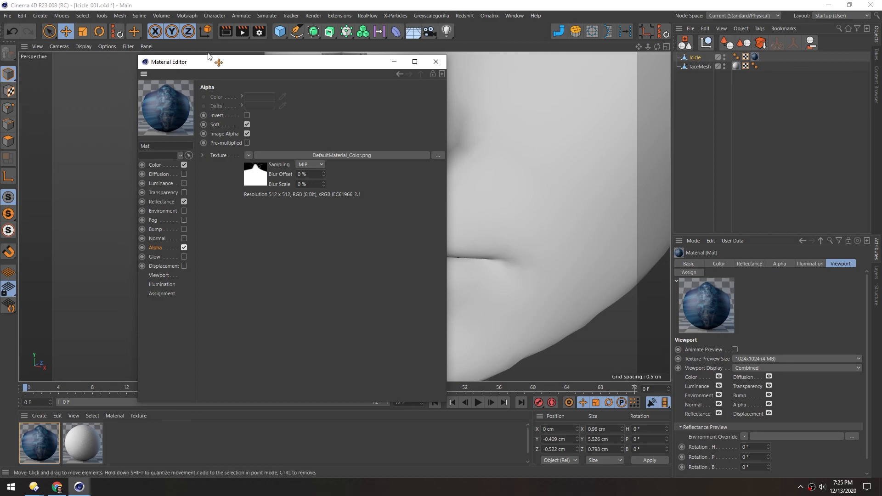
# - Inspect the icicle's faded end against the nose in the viewport and close Cinema 4D
pyautogui.moveTo(207, 68); pyautogui.dragTo(517, 69)
pyautogui.keyDown('alt'); pyautogui.moveTo(344, 137); pyautogui.dragTo(283, 147); pyautogui.keyUp('alt')
pyautogui.scroll(5, 339, 127)
pyautogui.scroll(-5, 341, 132)
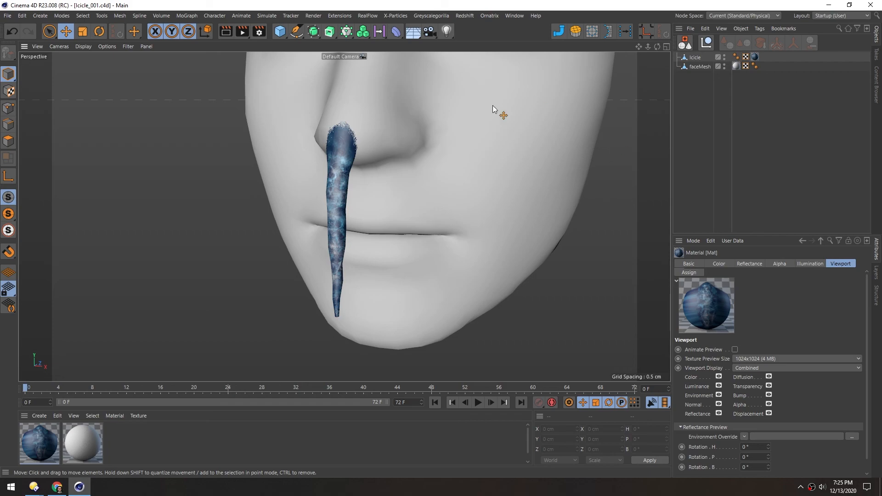
pyautogui.click(871, 6)
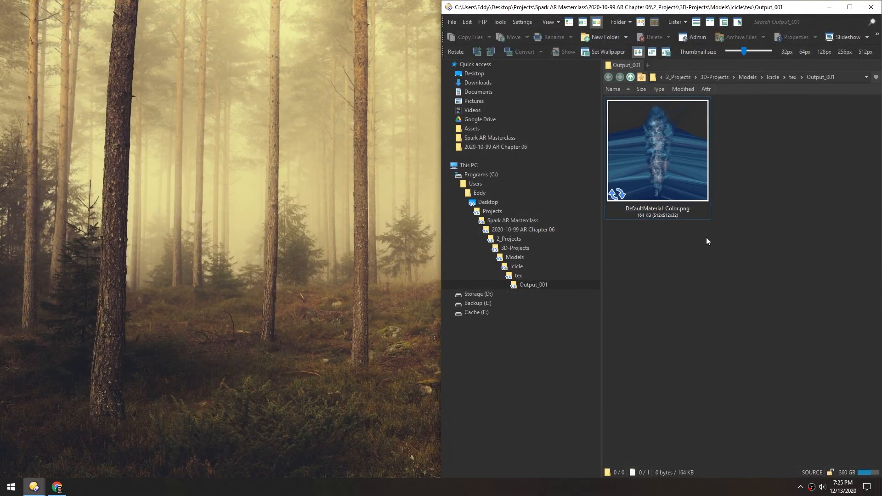